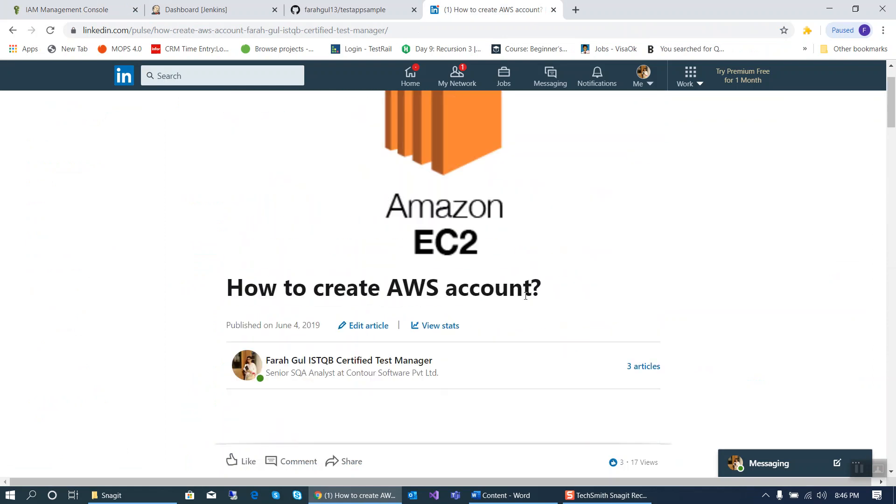
# Skim the LinkedIn article's instructions for creating an AWS account, down to the phone verification section
pyautogui.scroll(-20, 526, 295)
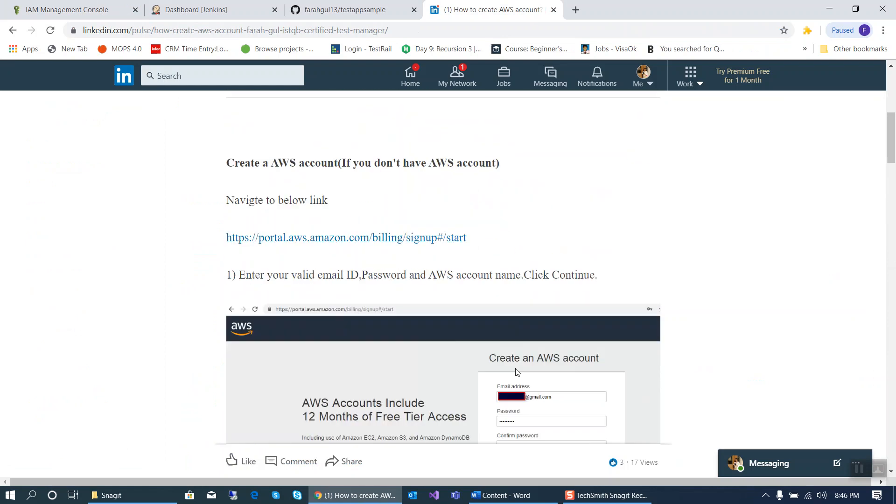
pyautogui.scroll(-5, 516, 366)
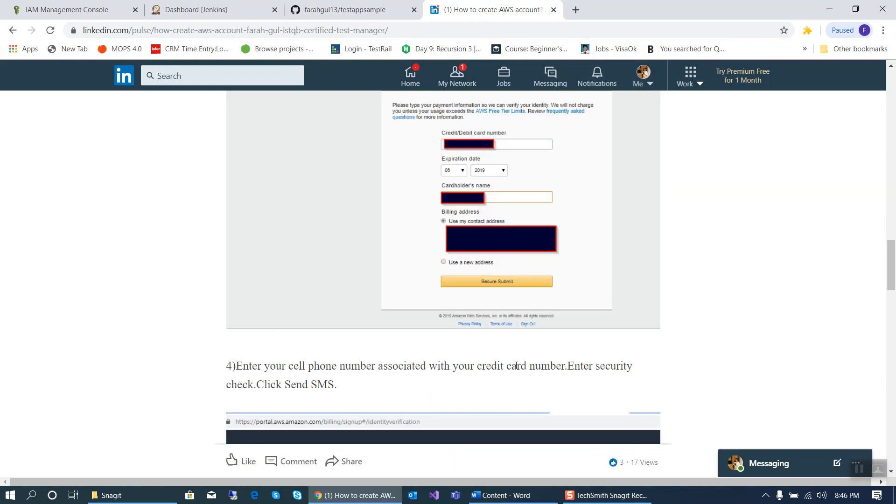
# Switch to the Word document and select the prerequisite heading "AWS IAM - How to create Group, Role and User?"
pyautogui.moveTo(578, 499)
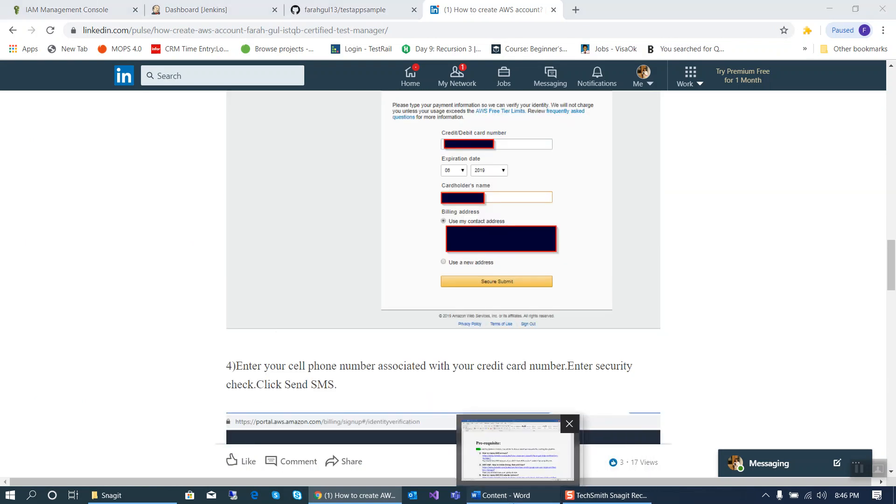
pyautogui.click(502, 496)
pyautogui.click(243, 362)
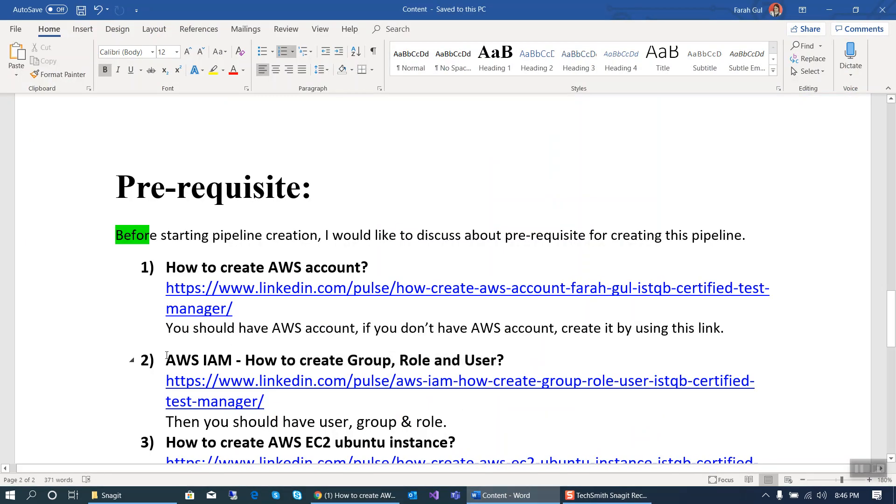
pyautogui.moveTo(203, 357); pyautogui.dragTo(531, 354)
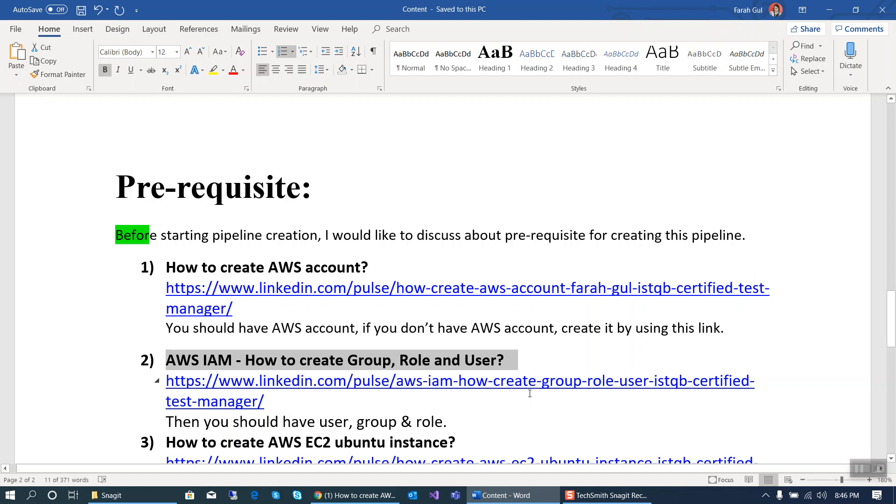
# Switch to the IAM console in Chrome and view the managed policies attached to the existing user group
pyautogui.click(355, 495)
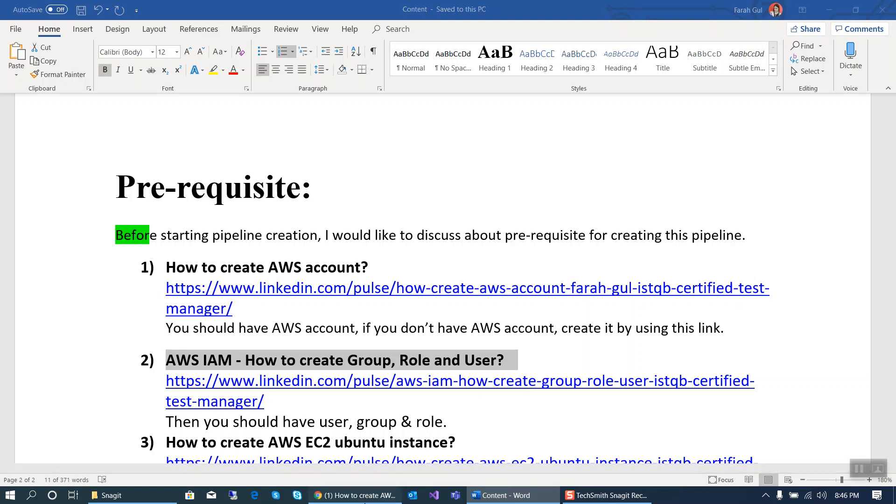
pyautogui.click(29, 9)
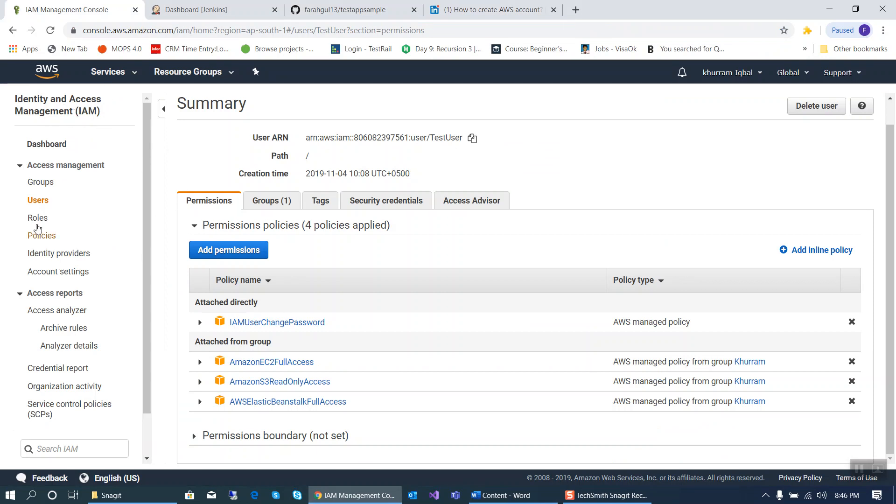
pyautogui.click(40, 182)
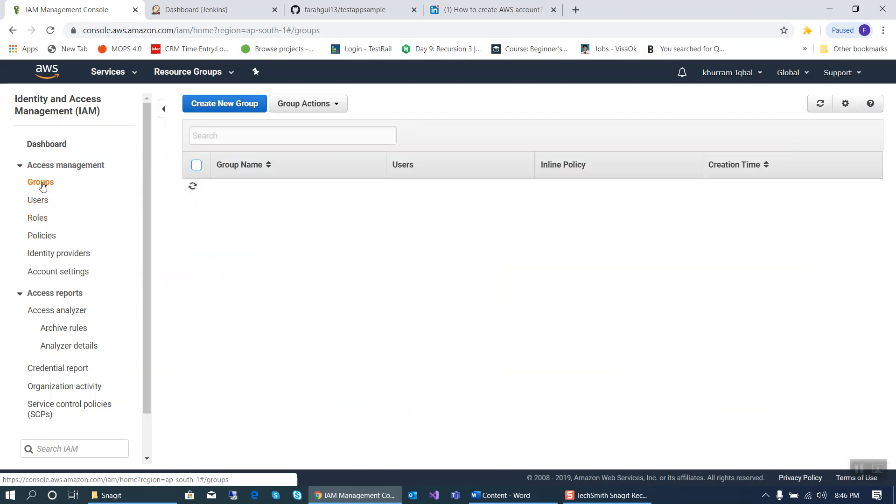
pyautogui.click(233, 191)
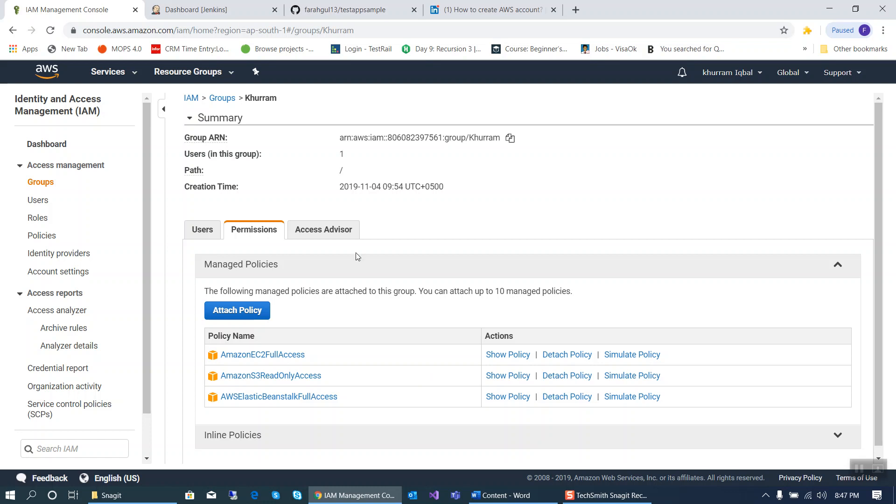
# View the full list of permissions policies attached to the IAM role TestRole
pyautogui.click(32, 220)
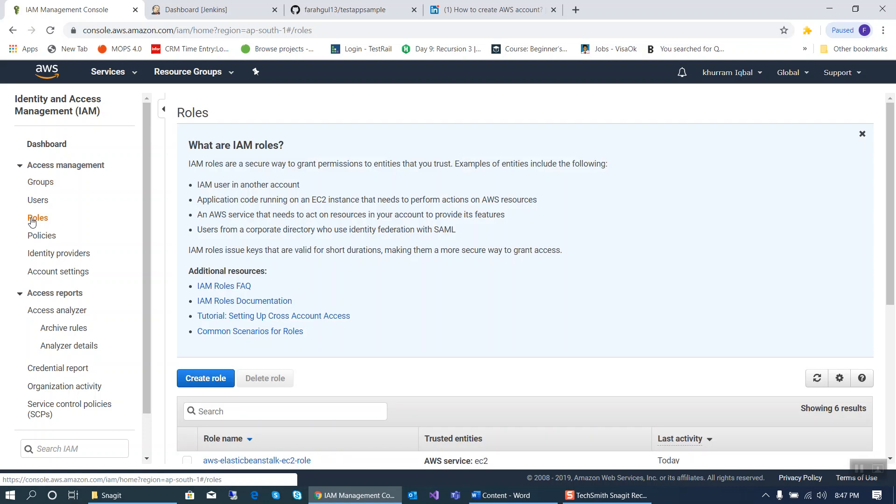
pyautogui.scroll(-5, 476, 386)
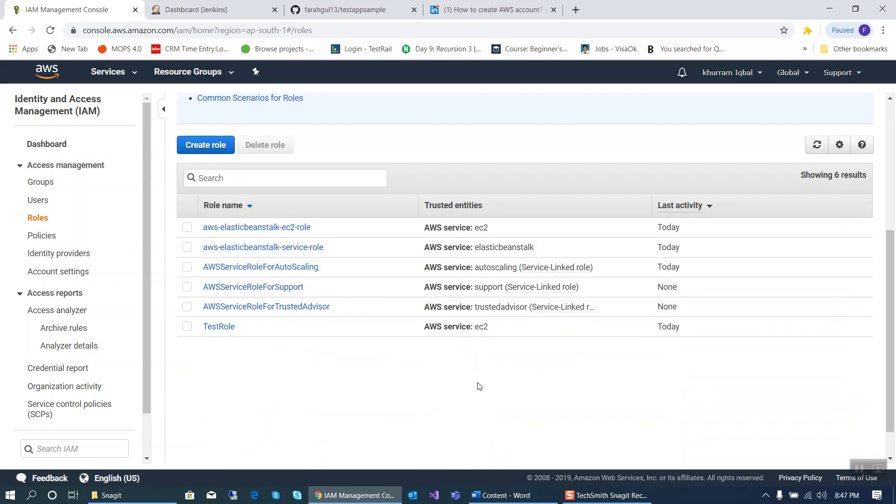
pyautogui.click(216, 327)
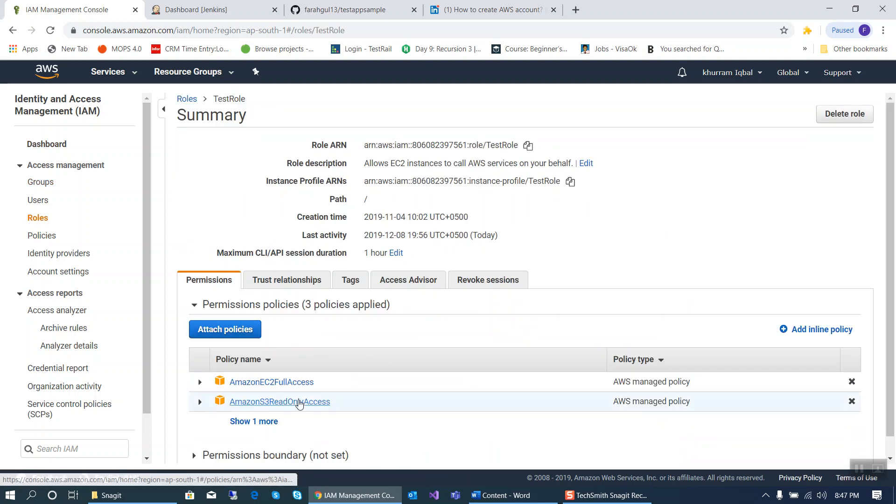
pyautogui.click(256, 423)
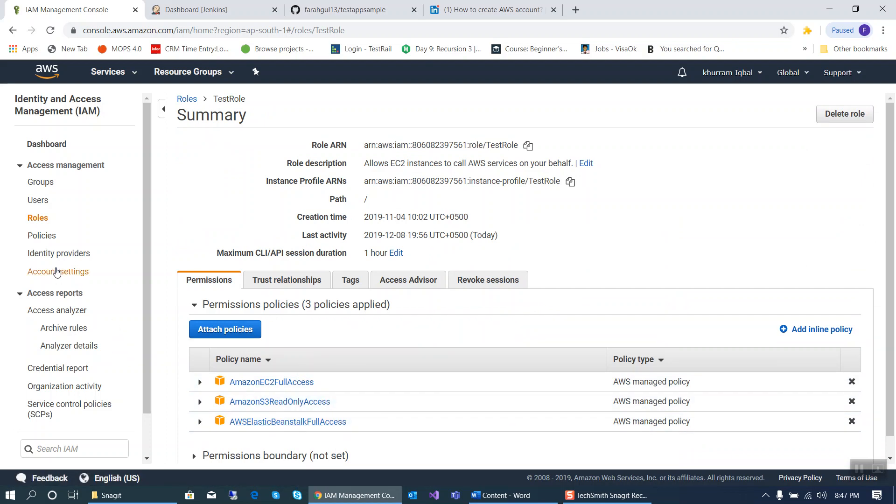
# View the group membership and the permissions policies of the IAM user TestUser
pyautogui.click(38, 199)
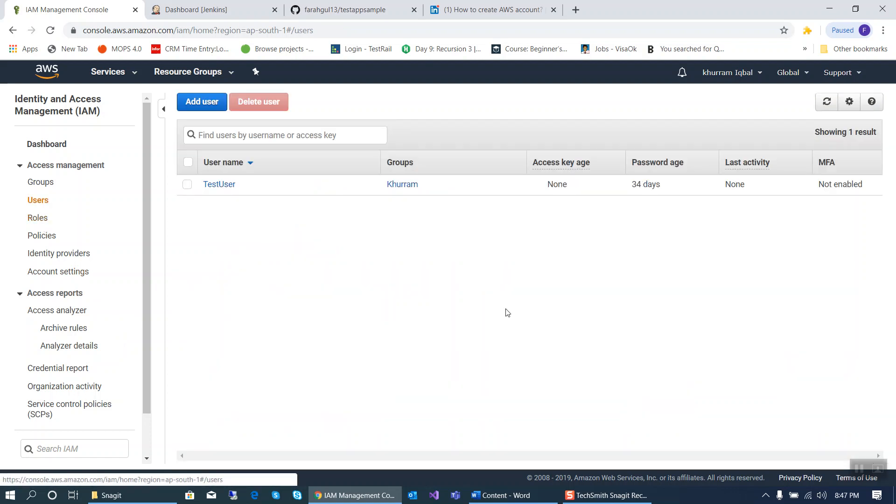
pyautogui.click(221, 185)
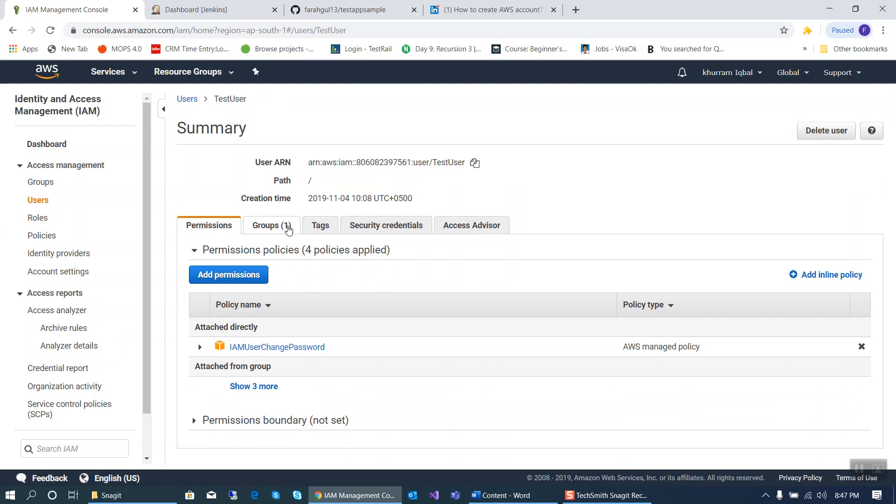
pyautogui.click(293, 229)
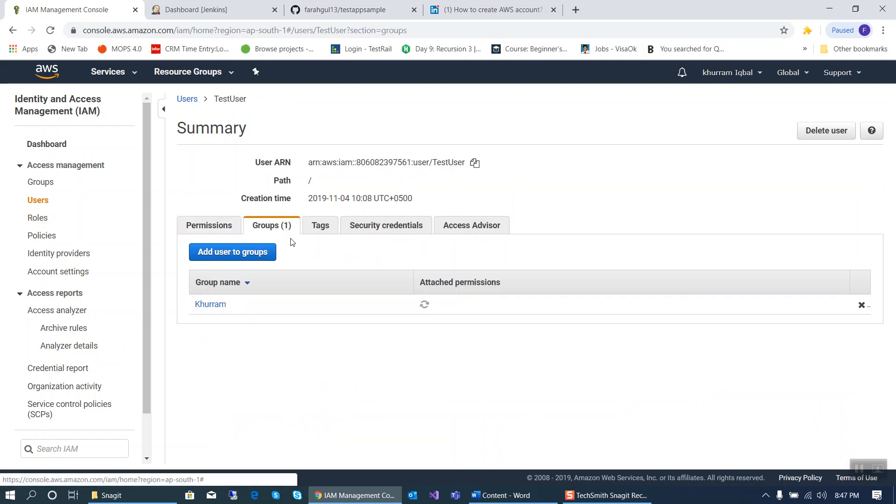
pyautogui.click(227, 229)
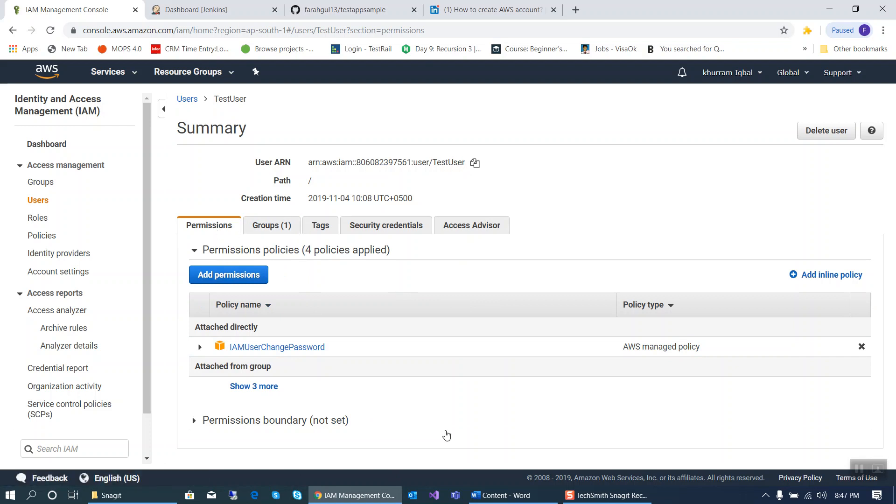
# Switch to the Word document and select the prerequisite heading "How to create AWS EC2 ubuntu instance?"
pyautogui.hotkey('alt', 'Tab')
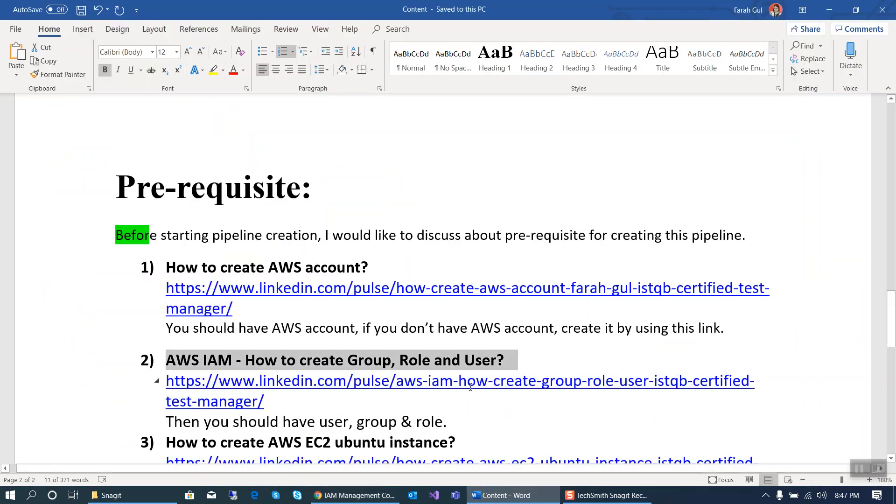
pyautogui.scroll(-3, 471, 386)
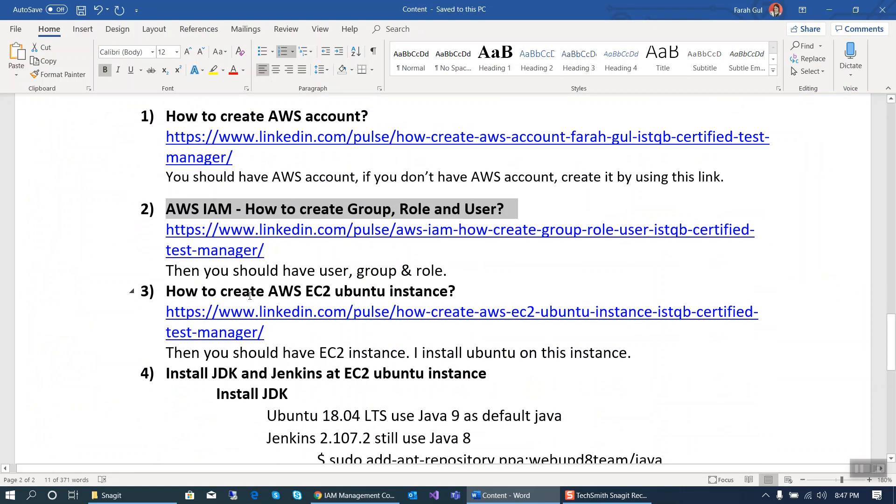
pyautogui.click(250, 296)
pyautogui.moveTo(167, 291); pyautogui.dragTo(488, 287)
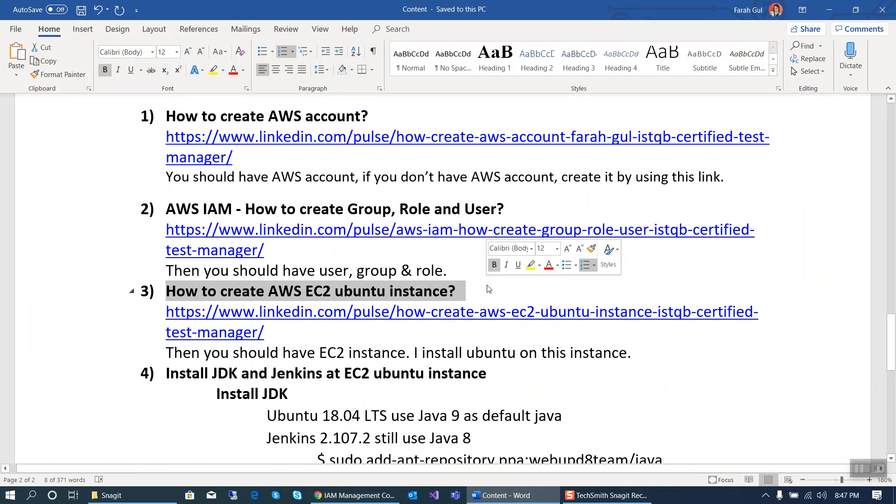
pyautogui.click(324, 295)
pyautogui.moveTo(275, 288); pyautogui.dragTo(466, 292)
# Copy the EC2 Ubuntu instance article link, open it in a new Chrome tab and skim the article
pyautogui.moveTo(264, 332); pyautogui.dragTo(175, 306)
pyautogui.hotkey('ctrl', 'c')
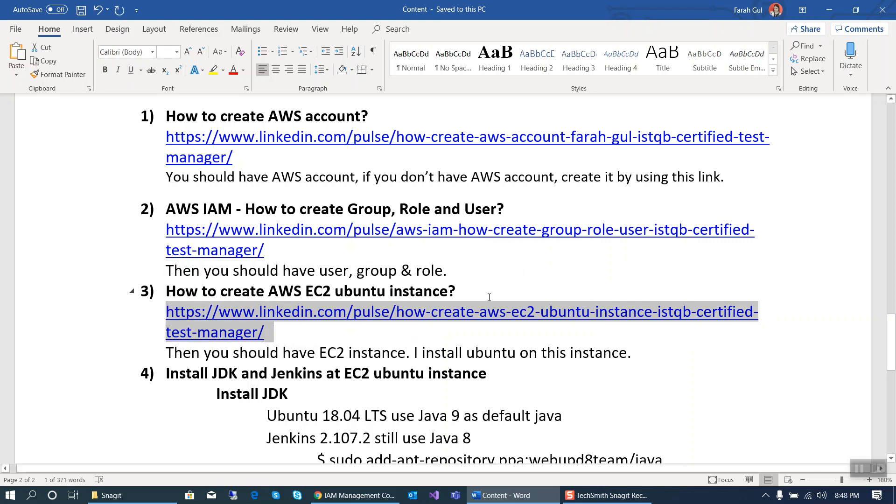
pyautogui.click(386, 498)
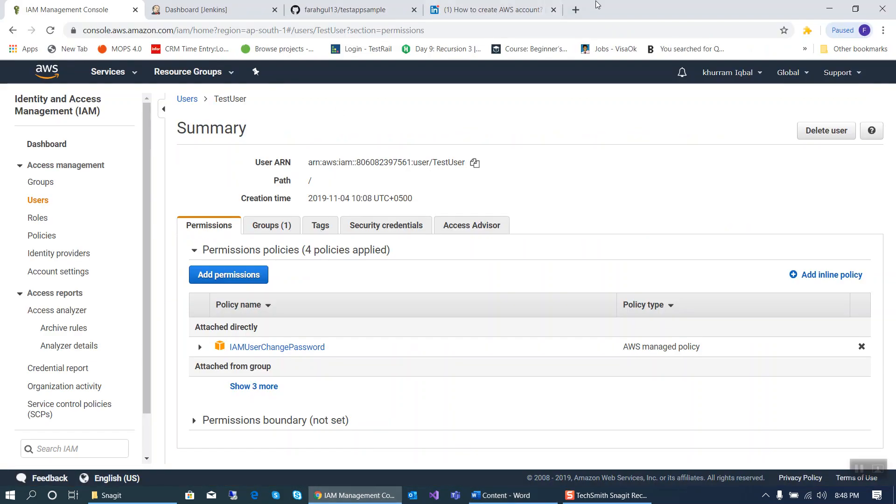
pyautogui.click(575, 10)
pyautogui.hotkey('ctrl', 'v')
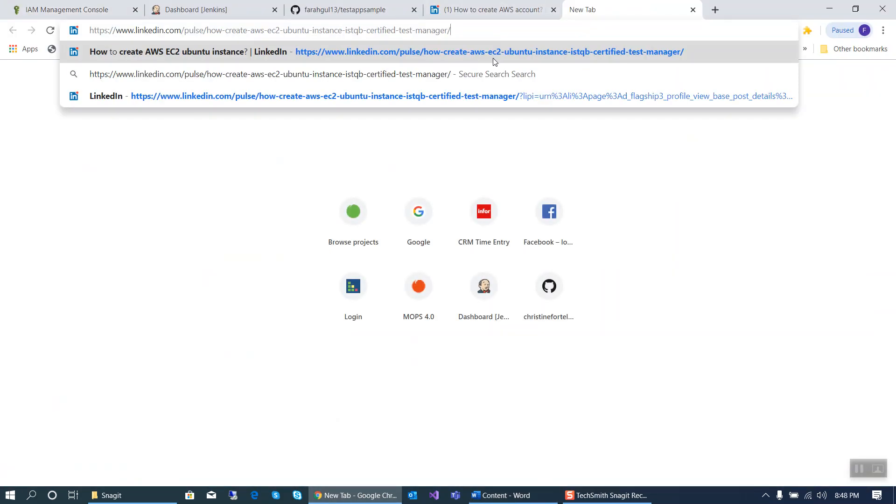
pyautogui.press('Return')
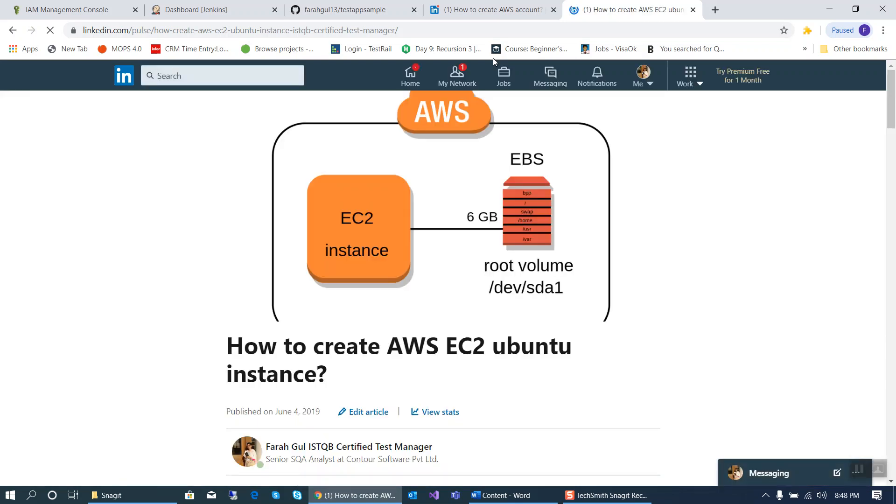
pyautogui.scroll(-8, 573, 360)
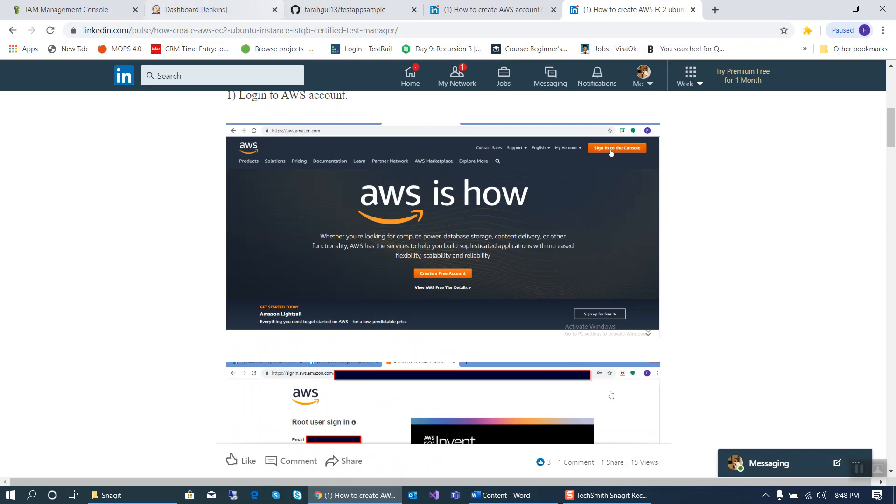
# Open the running EC2 instances in the AWS console and display the details of the instance listed below Testapp-env
pyautogui.click(74, 9)
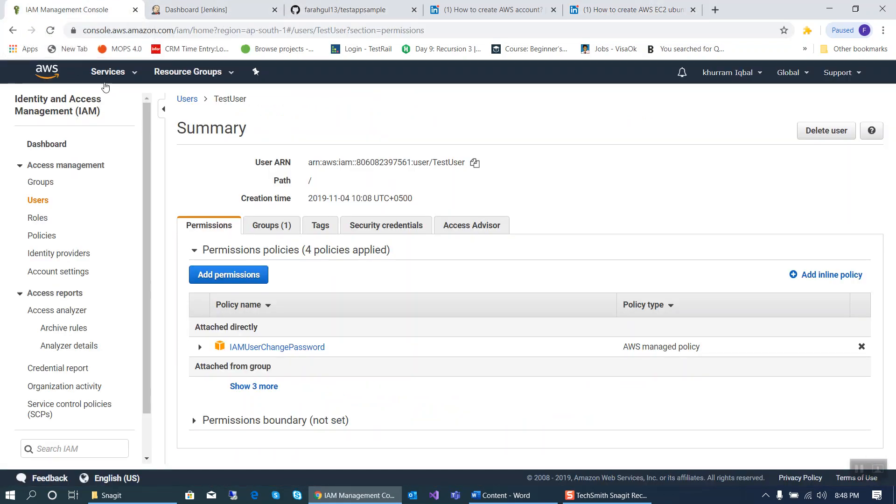
pyautogui.click(105, 75)
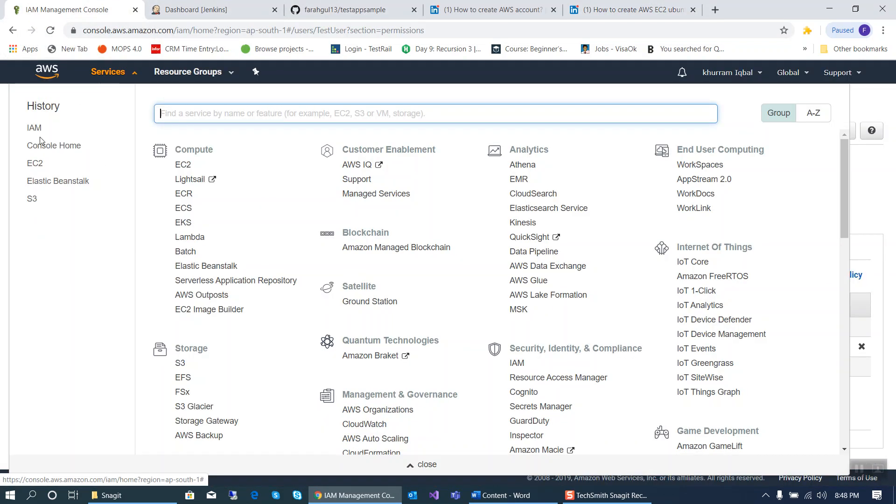
pyautogui.click(36, 165)
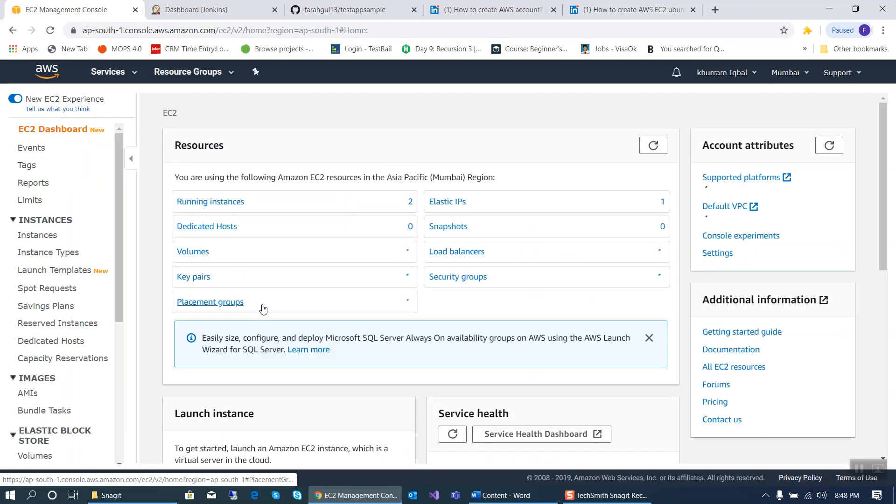
pyautogui.click(203, 203)
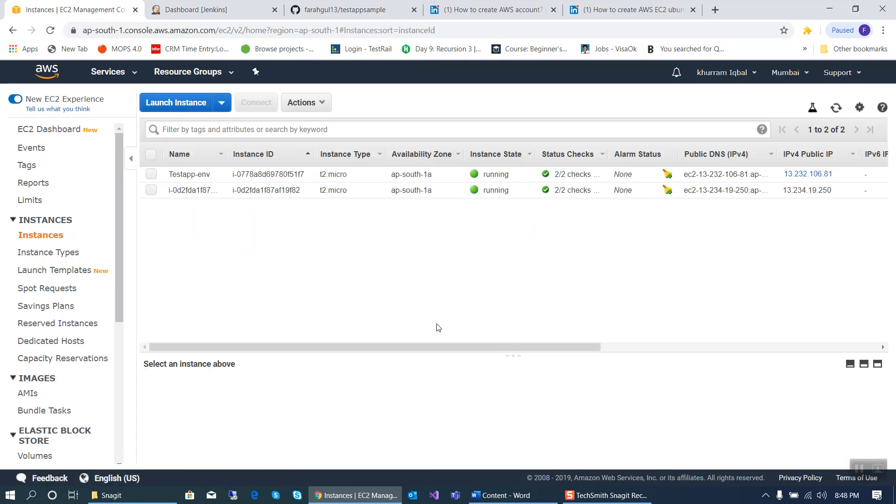
pyautogui.click(151, 189)
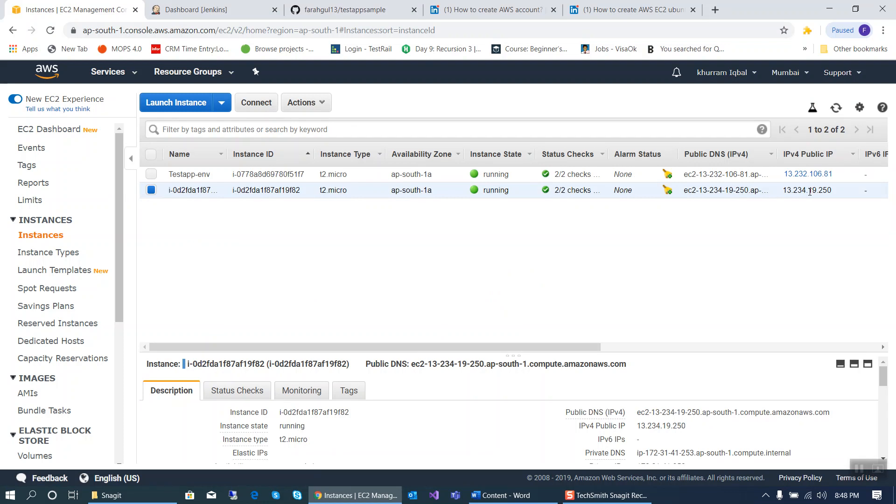
# Switch to the Word document and review the prerequisite "Install JDK and Jenkins at EC2 ubuntu instance" through its Install Jenkins link
pyautogui.click(451, 9)
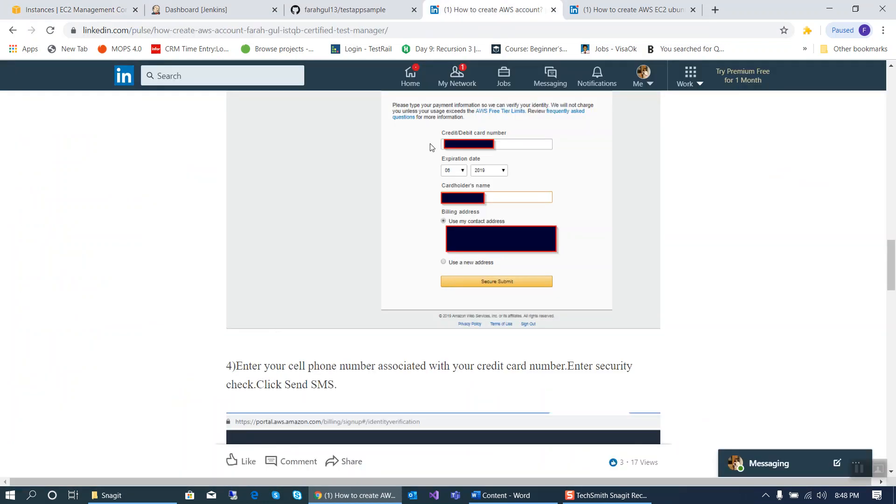
pyautogui.click(502, 495)
pyautogui.scroll(-3, 401, 379)
pyautogui.click(231, 247)
pyautogui.moveTo(173, 220); pyautogui.dragTo(409, 420)
pyautogui.click(319, 406)
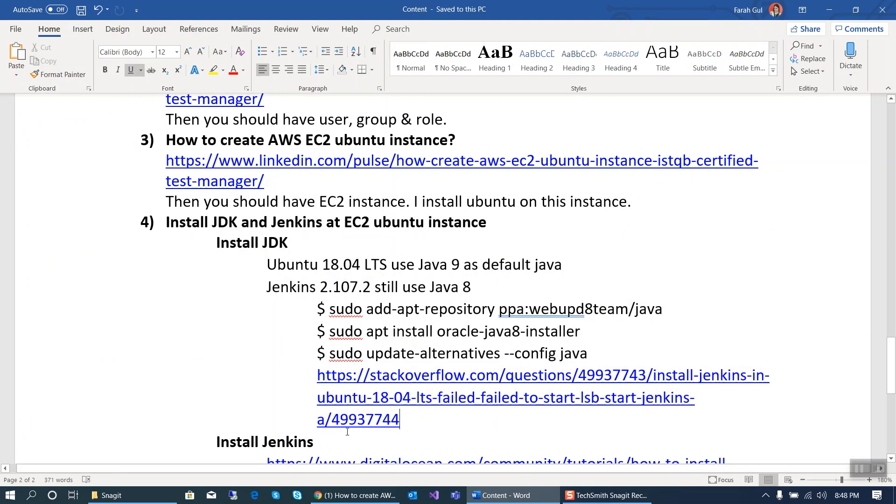
pyautogui.scroll(-3, 320, 405)
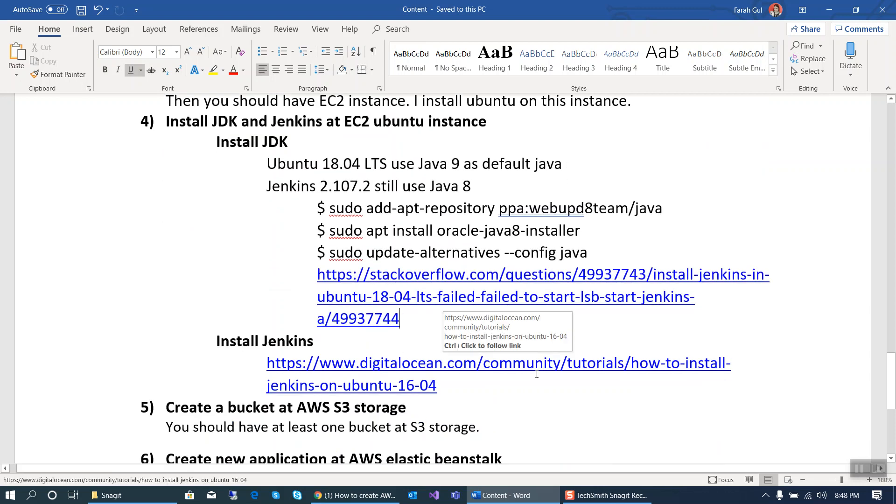
# Return to the EC2 instances list in Chrome and check the selected instance's IPv4 public IP
pyautogui.click(357, 495)
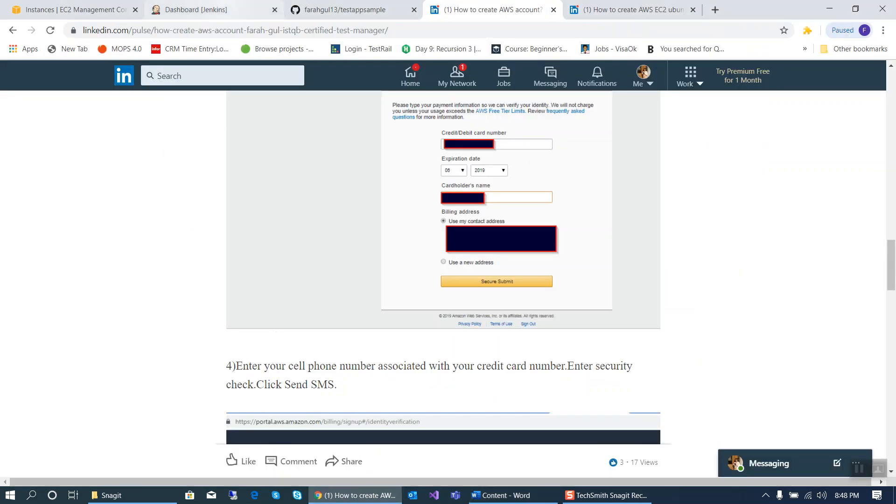
pyautogui.click(196, 10)
pyautogui.click(70, 9)
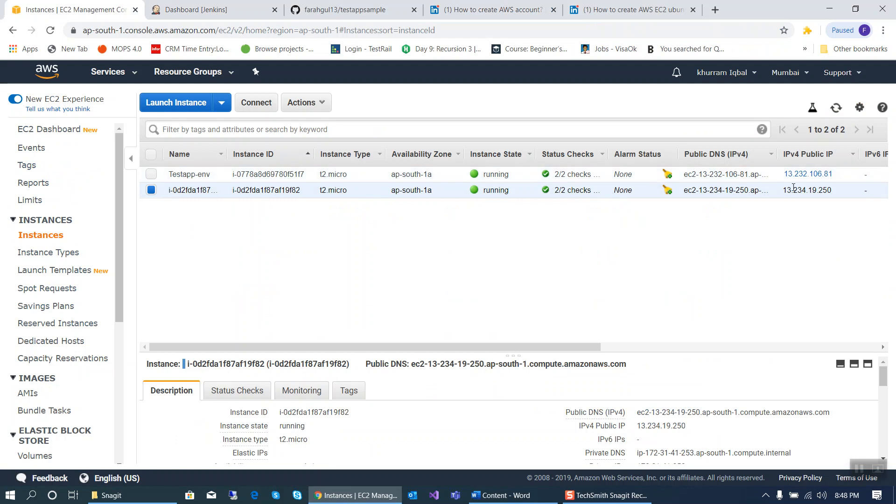
# Copy the DigitalOcean link under Install Jenkins in the Word document and open it in a new Chrome tab
pyautogui.click(501, 496)
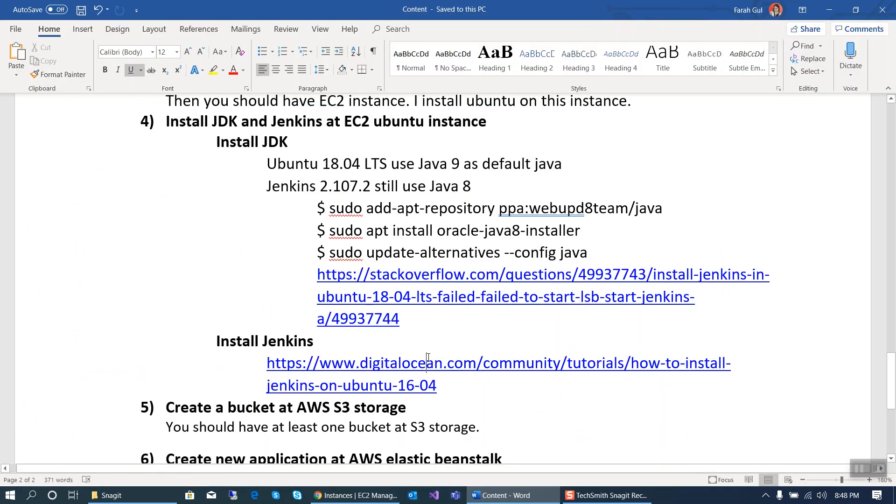
pyautogui.scroll(1, 427, 358)
pyautogui.moveTo(438, 436); pyautogui.dragTo(266, 410)
pyautogui.hotkey('ctrl', 'c')
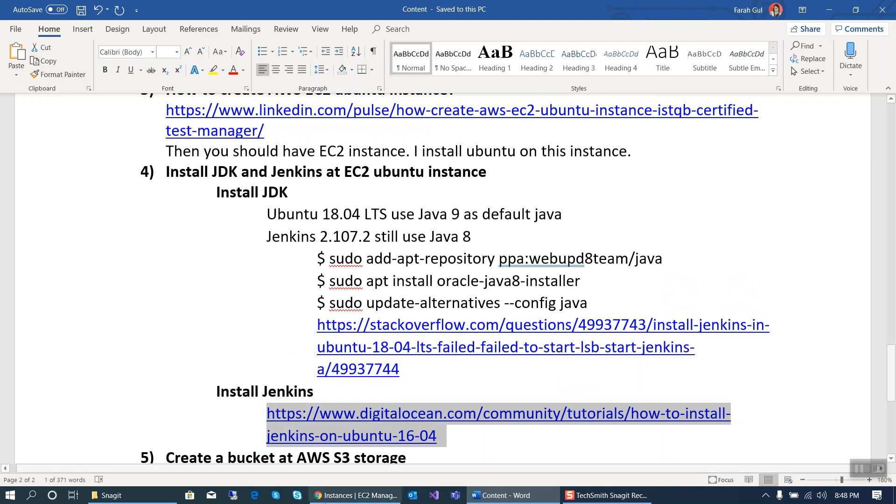
pyautogui.hotkey('alt', 'Tab')
pyautogui.click(717, 11)
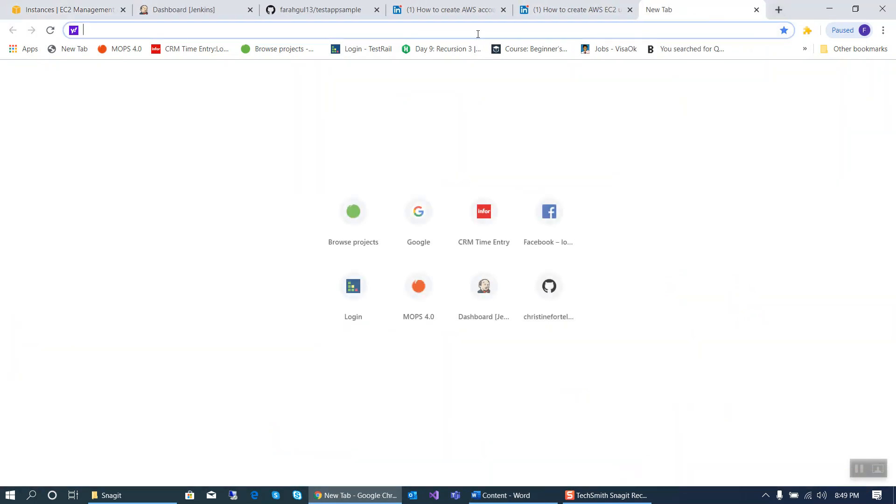
pyautogui.hotkey('ctrl', 'v')
pyautogui.press('Return')
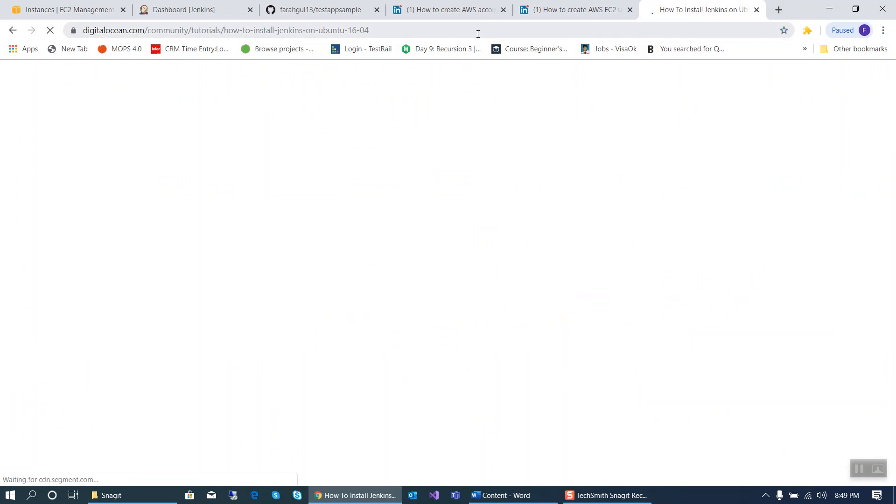
# Skim the Jenkins installation tutorial from the introduction down to Step 4 — Setting up Jenkins
pyautogui.scroll(-10, 530, 341)
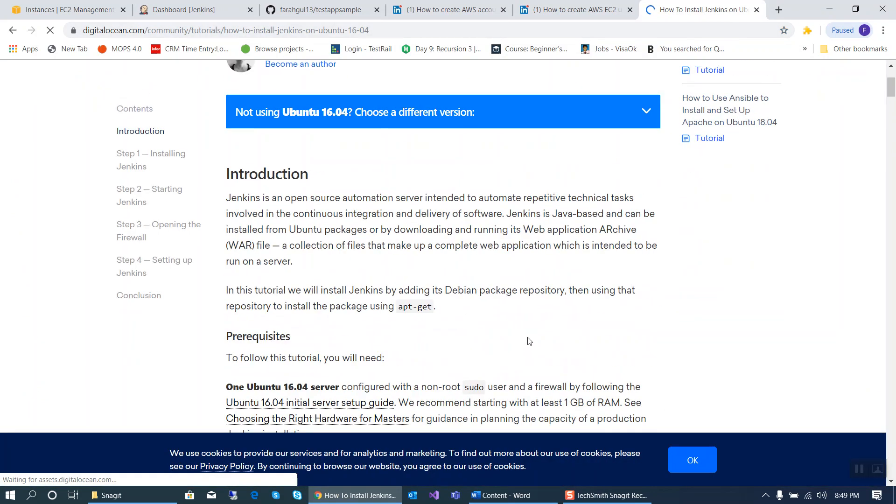
pyautogui.scroll(-20, 530, 342)
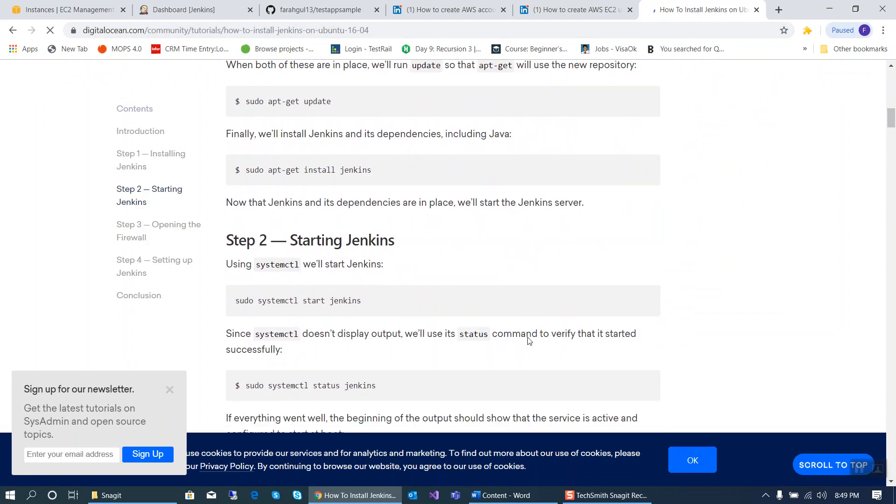
pyautogui.scroll(-4, 530, 340)
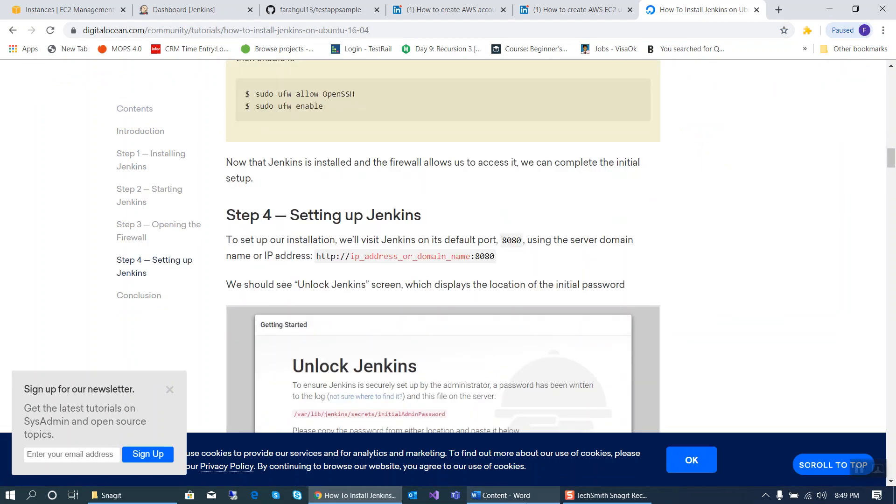
# Switch to the Word document and select the prerequisite heading "Create a bucket at AWS S3 storage"
pyautogui.click(495, 496)
pyautogui.scroll(2, 469, 375)
pyautogui.scroll(-6, 468, 375)
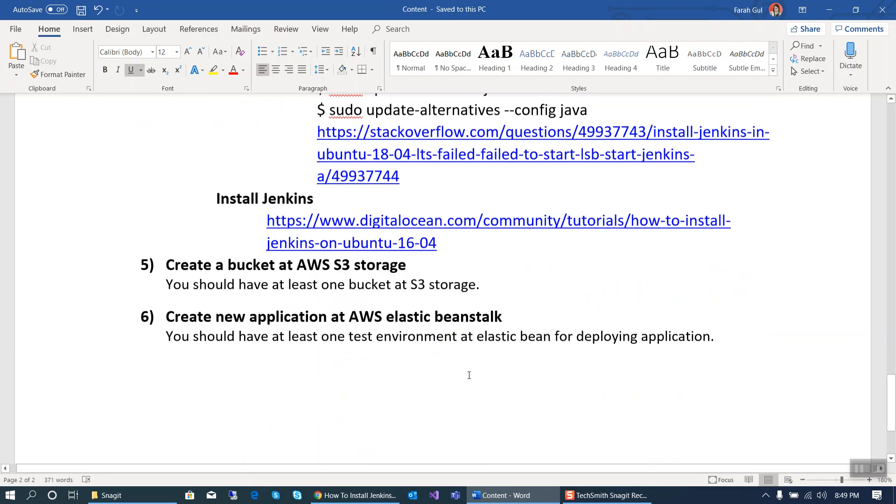
pyautogui.click(199, 256)
pyautogui.moveTo(198, 256); pyautogui.dragTo(480, 258)
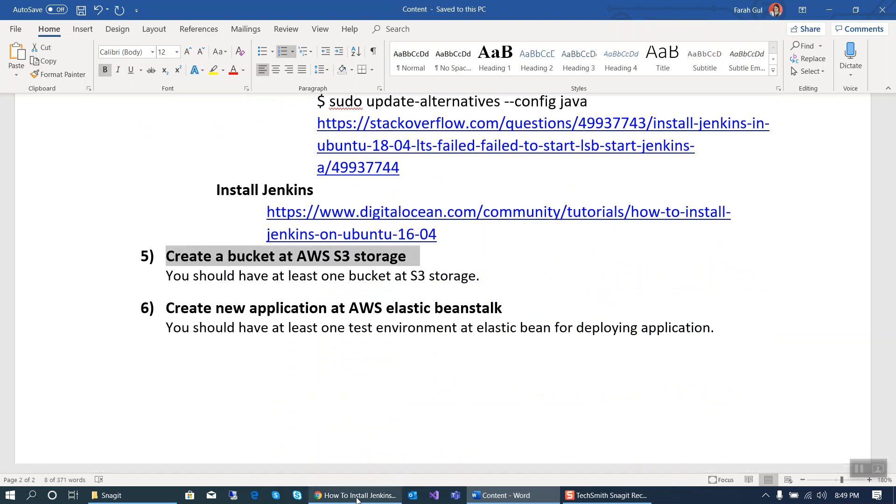
# Switch to the AWS console in Chrome, open the S3 service and display the contents of testbucket707
pyautogui.click(357, 496)
pyautogui.click(70, 10)
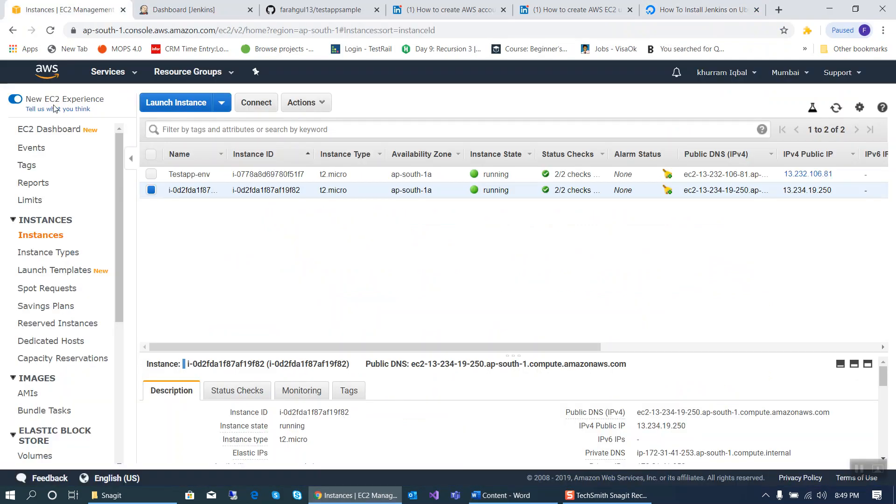
pyautogui.click(98, 73)
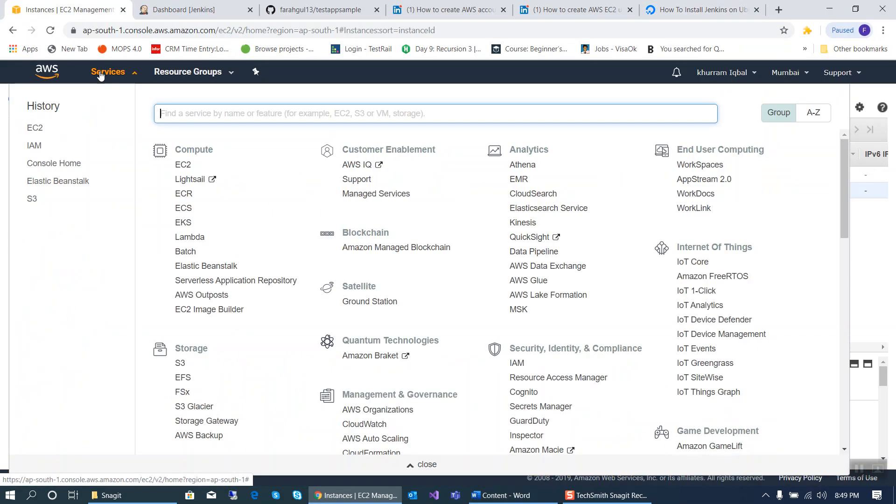
pyautogui.click(31, 201)
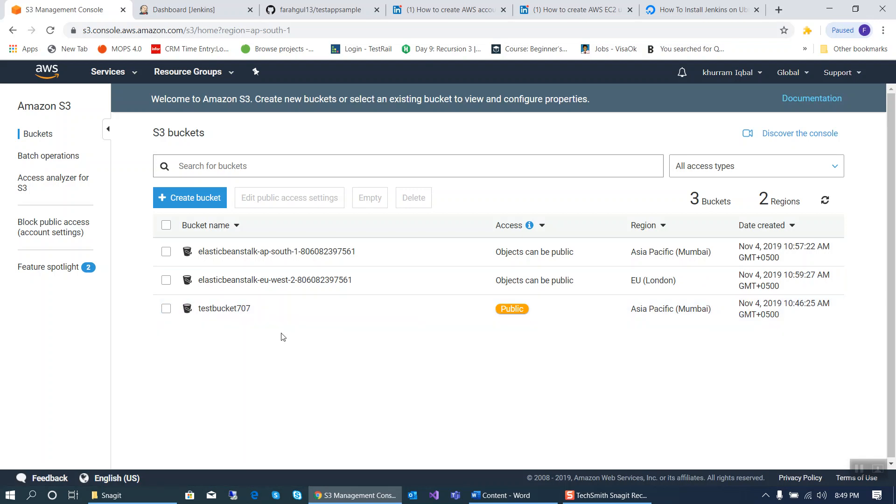
pyautogui.click(231, 310)
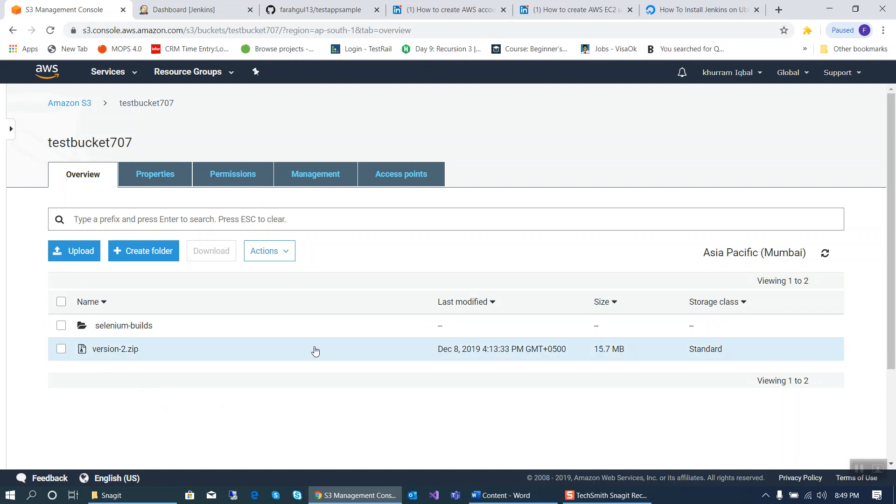
# Switch to the Word document and review the prerequisite "Create new application at AWS elastic beanstalk"
pyautogui.click(500, 496)
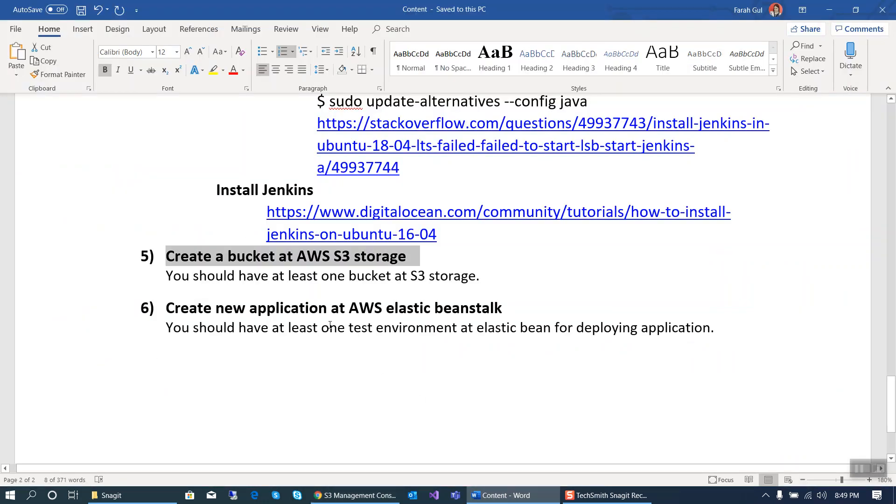
pyautogui.click(357, 334)
pyautogui.moveTo(167, 307); pyautogui.dragTo(724, 333)
pyautogui.click(695, 361)
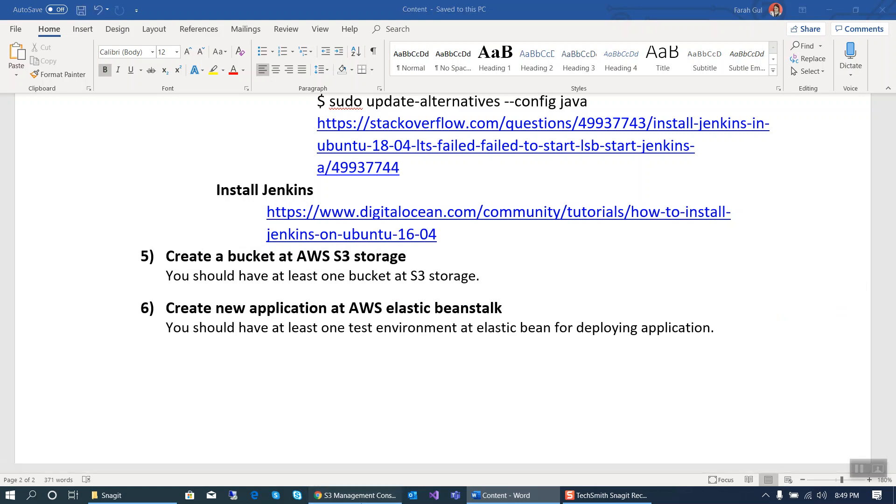
# Return to the AWS console in Chrome and open the Elastic Beanstalk applications overview
pyautogui.click(356, 495)
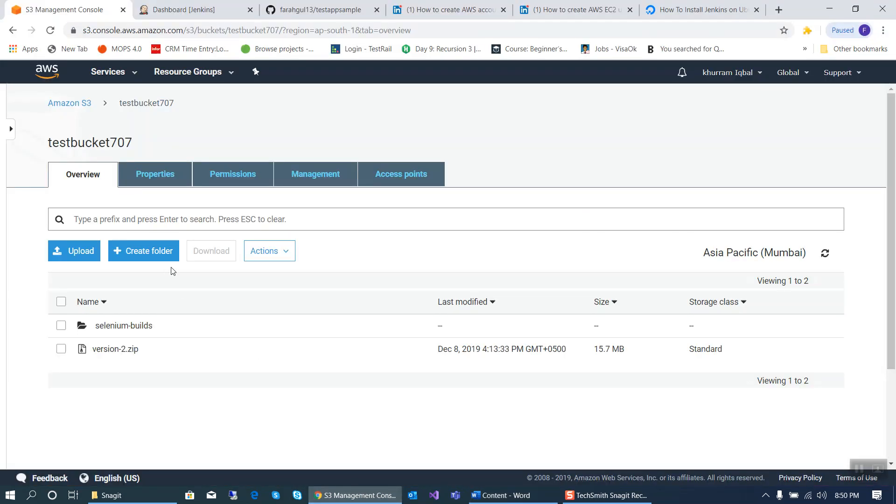
pyautogui.click(128, 77)
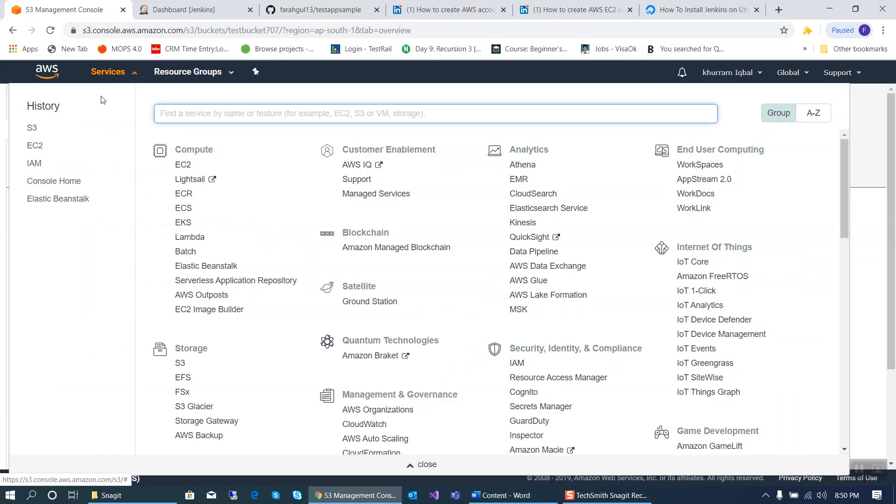
pyautogui.click(74, 199)
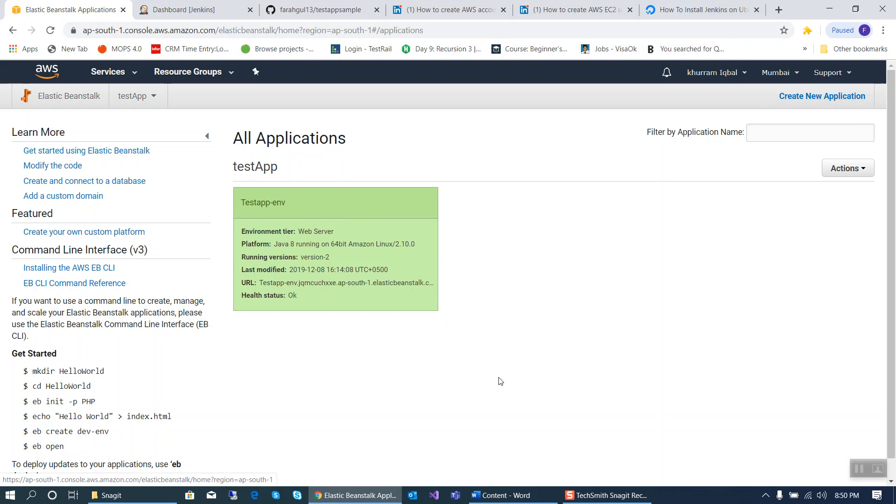
# Switch to the Word document and recap prerequisites 1 to 3: AWS account, IAM group, role and user, and EC2 Ubuntu instance
pyautogui.click(501, 496)
pyautogui.scroll(10, 441, 338)
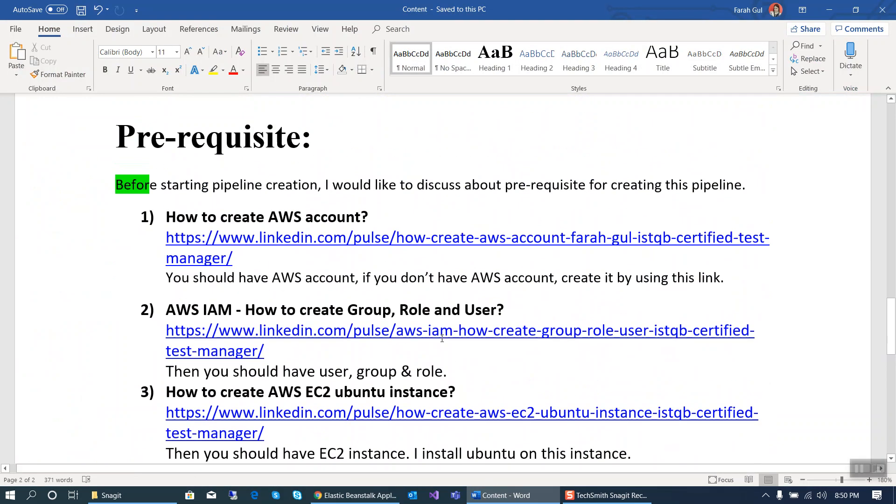
pyautogui.moveTo(160, 213); pyautogui.dragTo(404, 217)
pyautogui.click(314, 331)
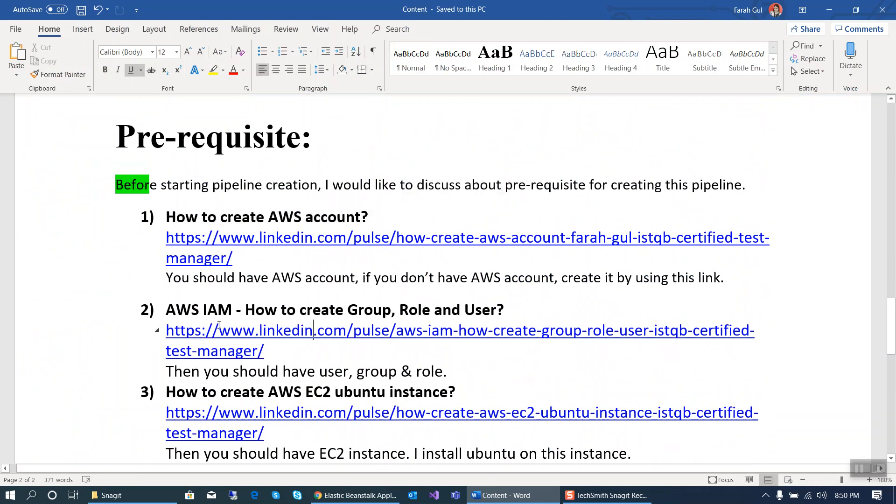
pyautogui.moveTo(171, 310); pyautogui.dragTo(535, 308)
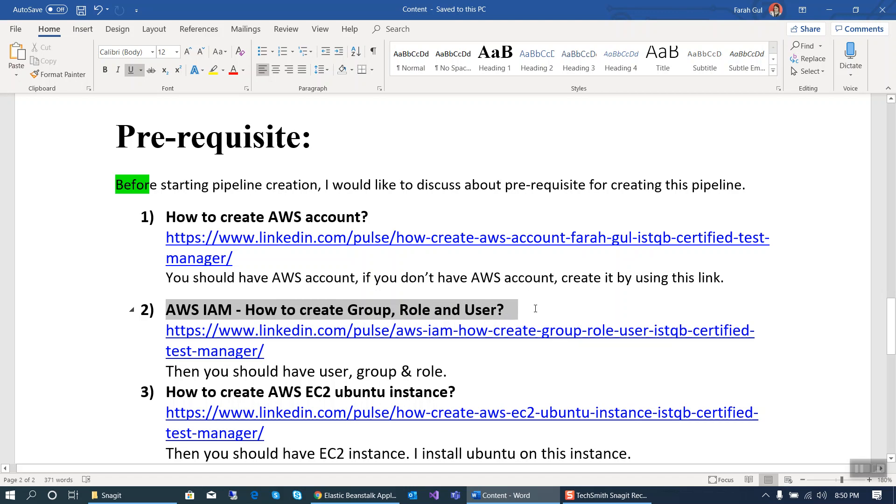
pyautogui.scroll(-3, 536, 309)
pyautogui.moveTo(202, 240); pyautogui.dragTo(483, 248)
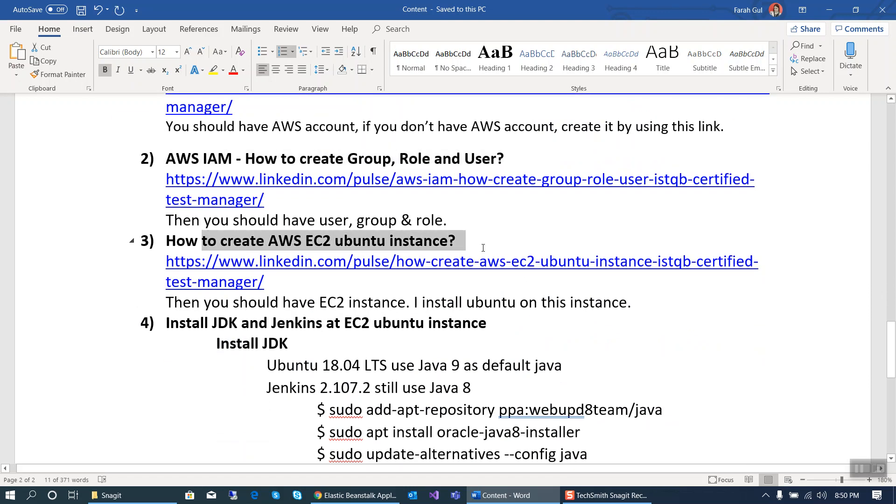
# Recap prerequisite 4 by selecting its Install JDK instructions and the Install Jenkins part with its link
pyautogui.scroll(-2, 262, 255)
pyautogui.moveTo(207, 222); pyautogui.dragTo(686, 418)
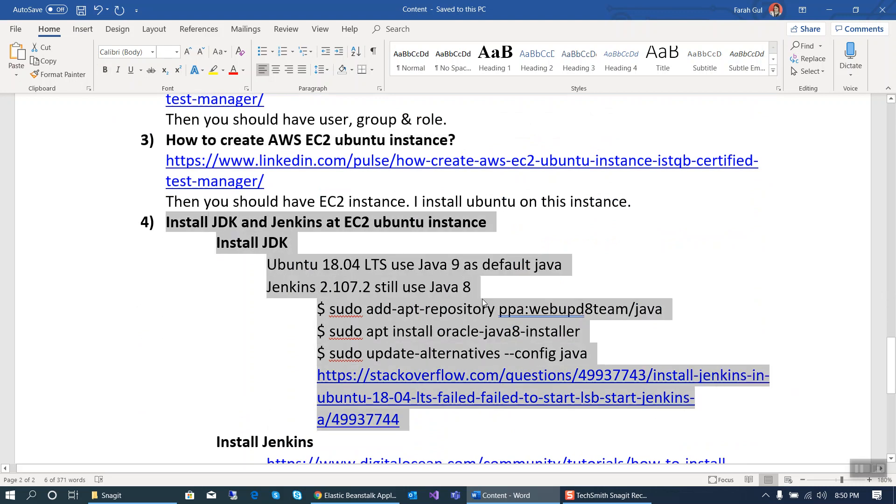
pyautogui.click(481, 287)
pyautogui.scroll(-4, 247, 280)
pyautogui.moveTo(227, 239); pyautogui.dragTo(476, 284)
pyautogui.scroll(5, 490, 318)
pyautogui.scroll(3, 490, 319)
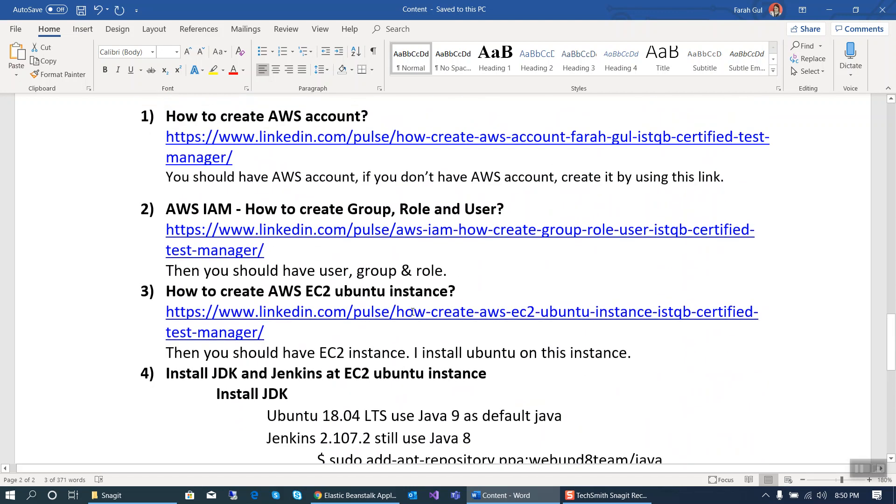
# Recap prerequisites 5 and 6 by selecting the S3 bucket entry and the Elastic Beanstalk application entry
pyautogui.click(490, 317)
pyautogui.scroll(-7, 274, 372)
pyautogui.click(238, 346)
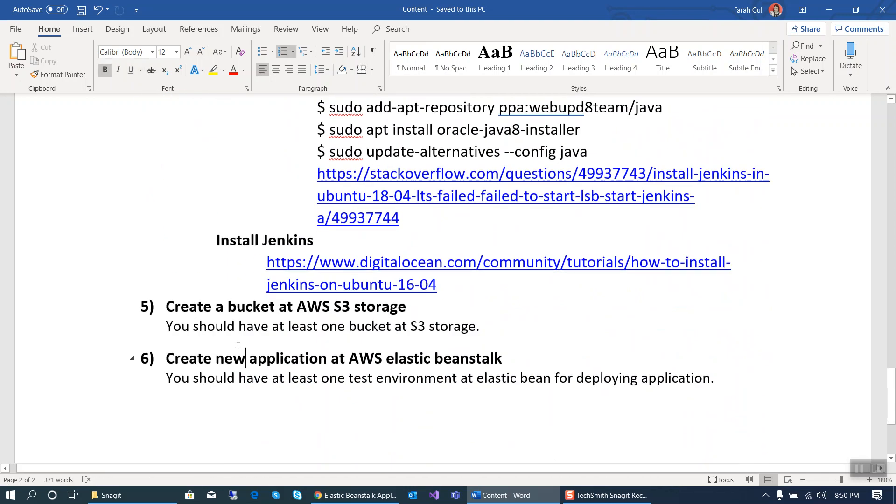
pyautogui.moveTo(187, 308); pyautogui.dragTo(516, 324)
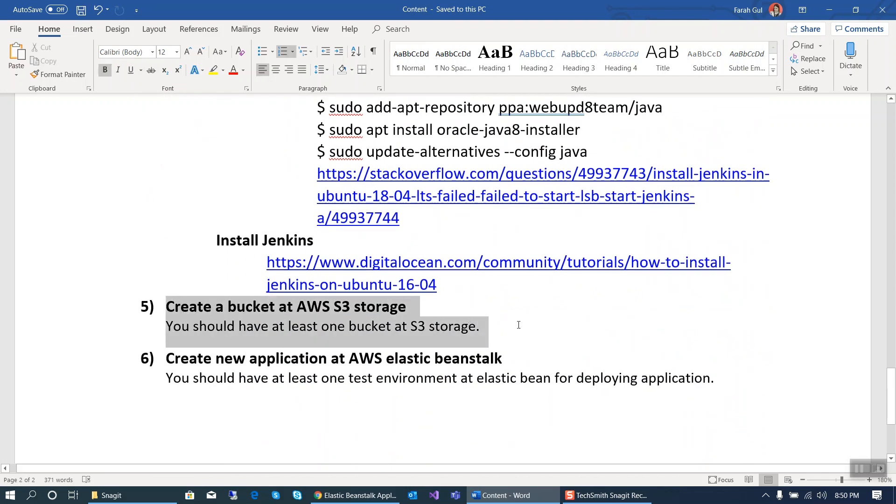
pyautogui.click(338, 378)
pyautogui.moveTo(164, 358); pyautogui.dragTo(715, 405)
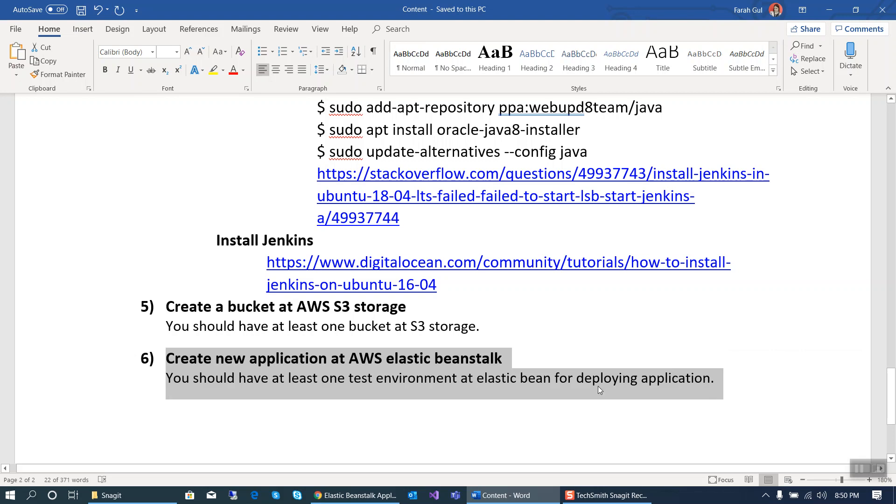
# Go back over the prerequisites and up to the document's introduction and Variable initialization list
pyautogui.scroll(12, 640, 386)
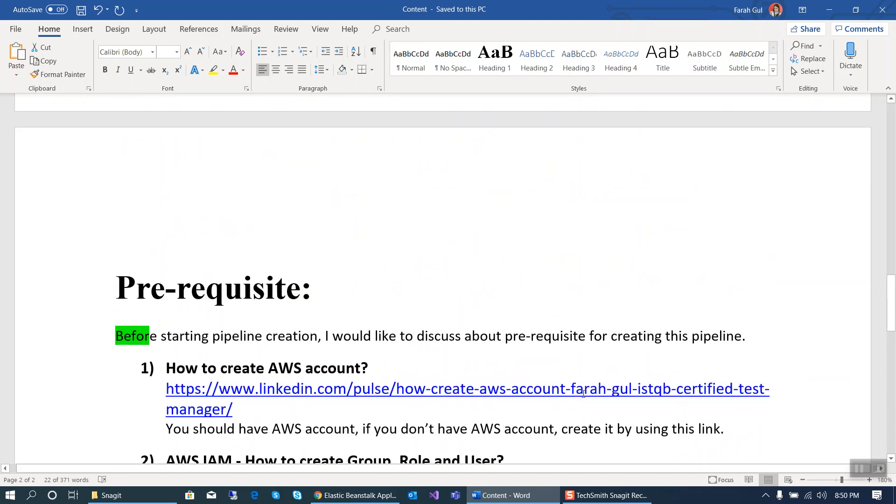
pyautogui.scroll(-15, 583, 394)
pyautogui.scroll(10, 583, 394)
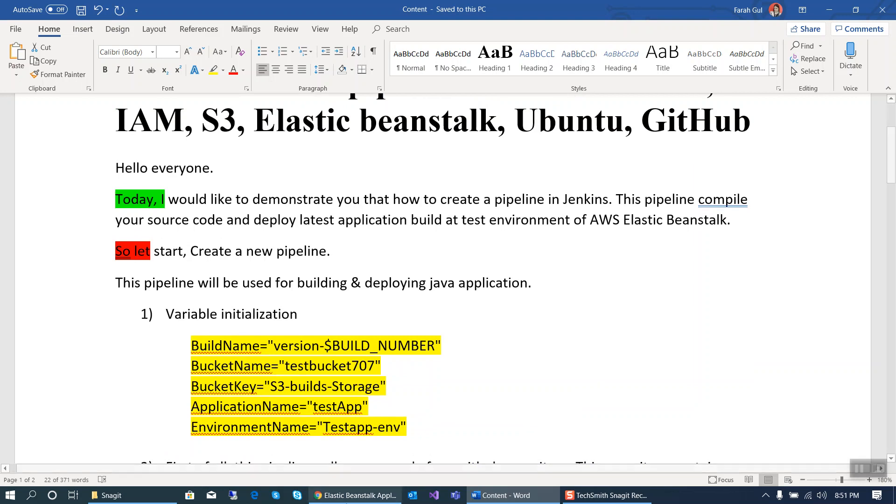
# Switch to Chrome and display the Jenkins dashboard with its list of jobs
pyautogui.click(355, 496)
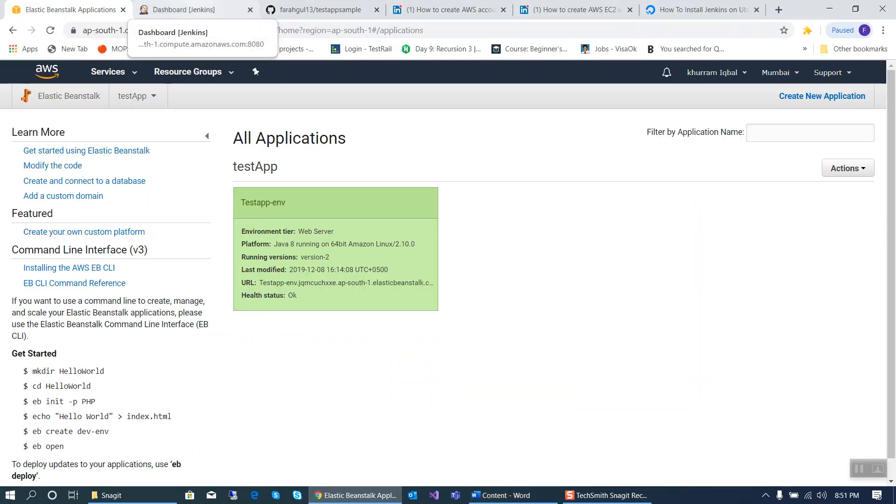
pyautogui.click(196, 9)
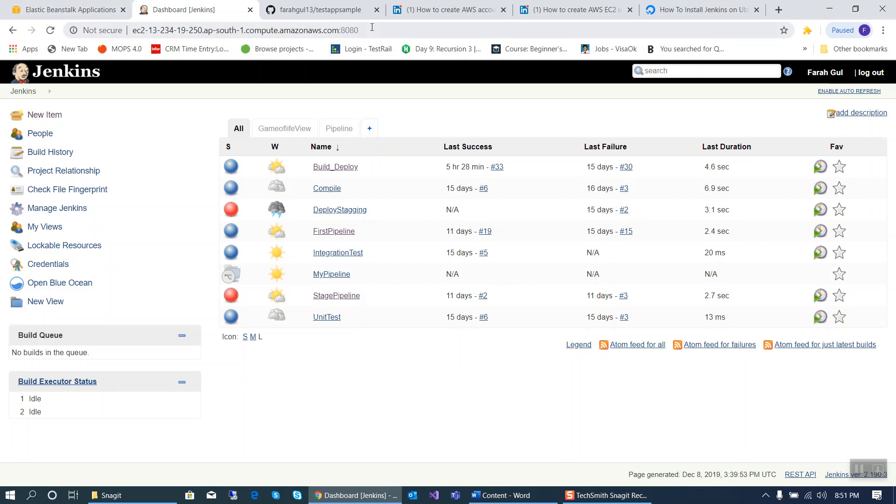
# Open the running EC2 instances in the AWS console and select the unnamed instance below Testapp-env to view its public DNS
pyautogui.click(70, 9)
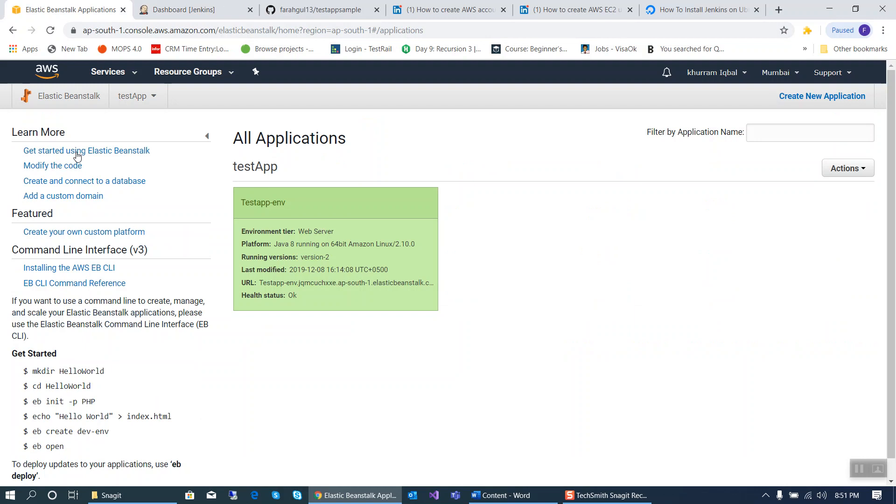
pyautogui.click(108, 72)
pyautogui.click(35, 162)
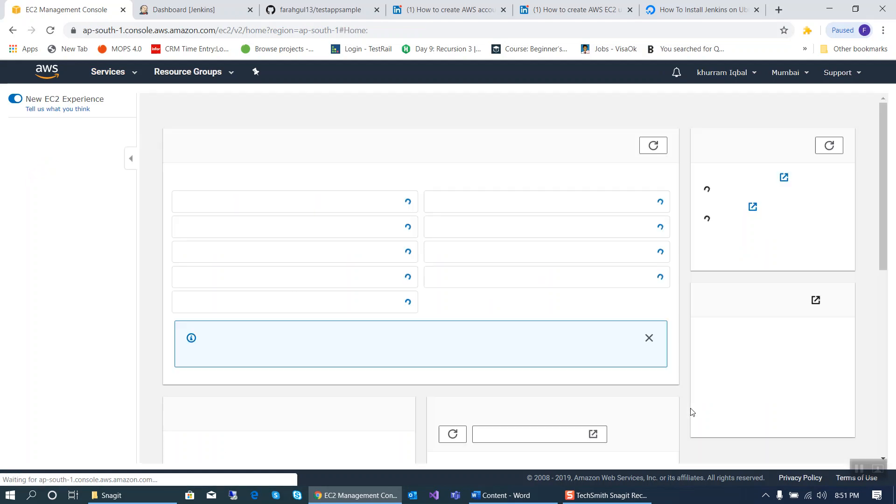
pyautogui.click(201, 202)
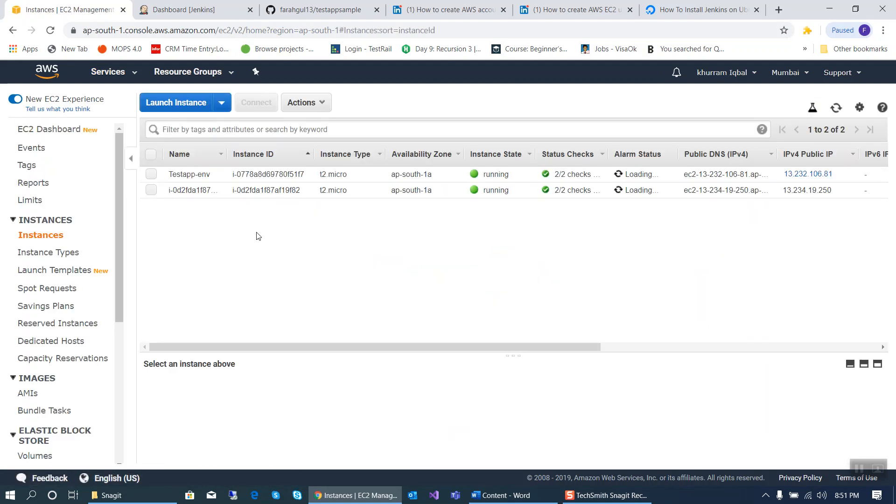
pyautogui.click(158, 191)
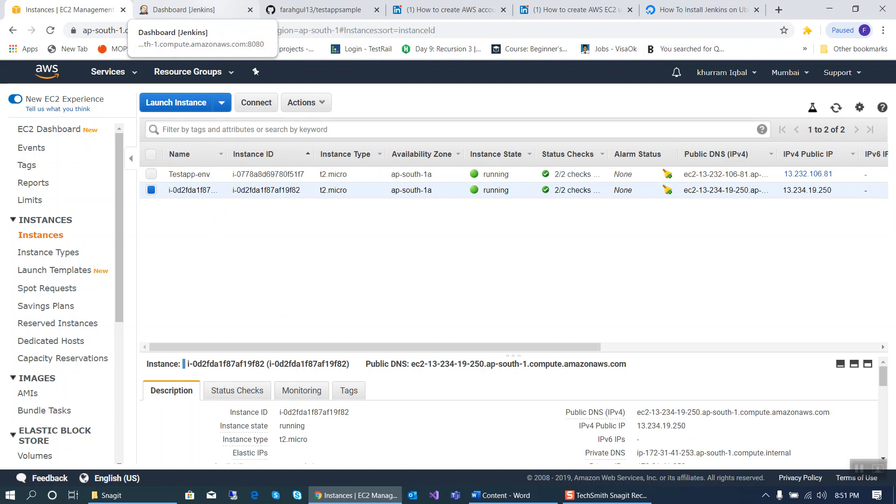
# Create a new Freestyle project named JavaAppPipeline in Jenkins
pyautogui.click(212, 10)
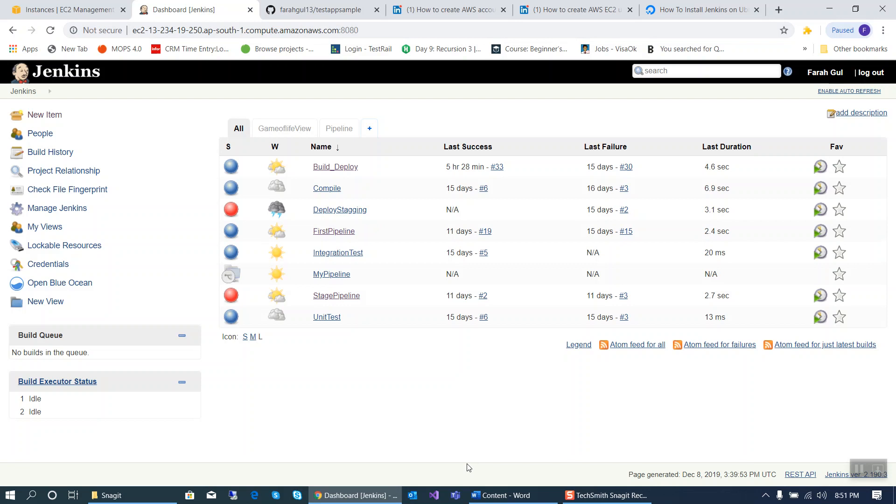
pyautogui.click(32, 117)
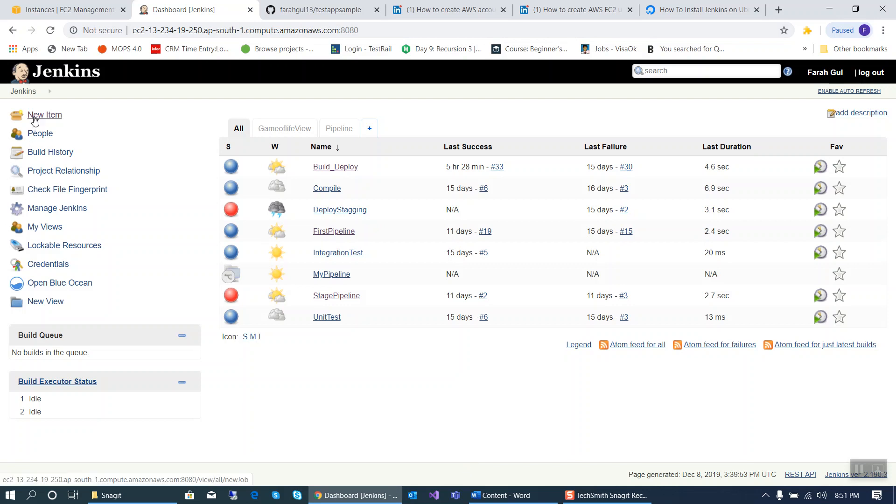
pyautogui.click(190, 150)
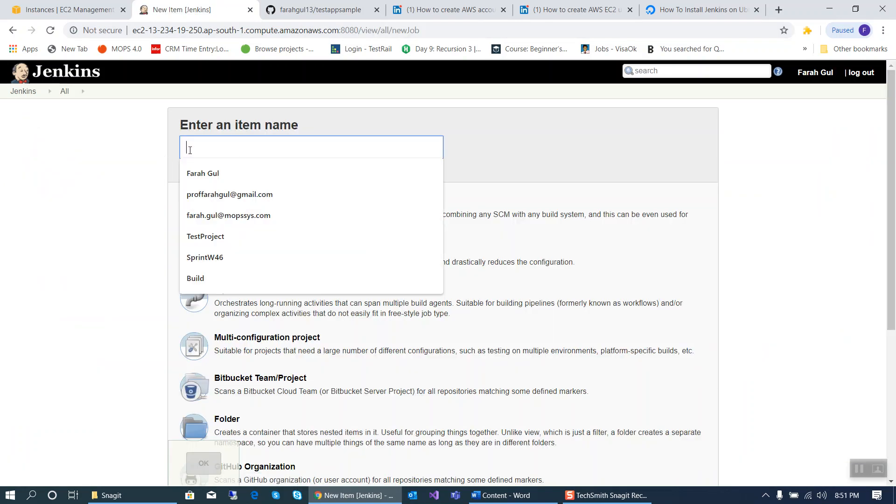
pyautogui.write('Java')
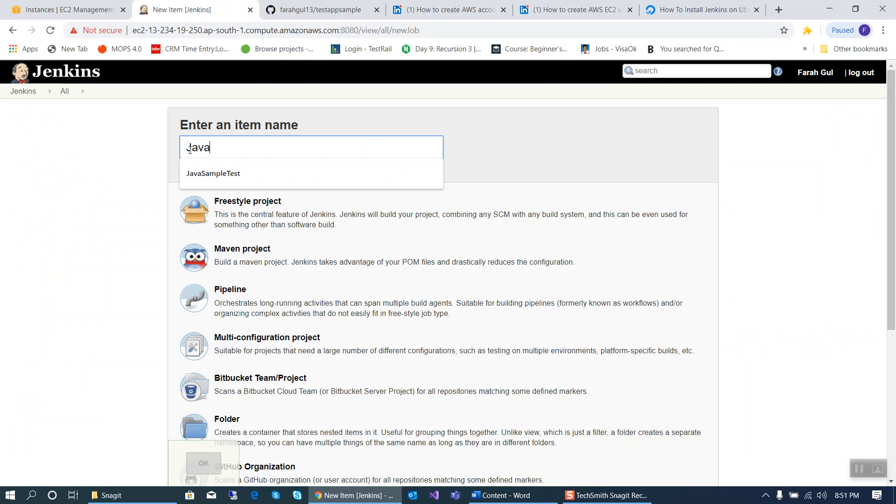
pyautogui.write('App')
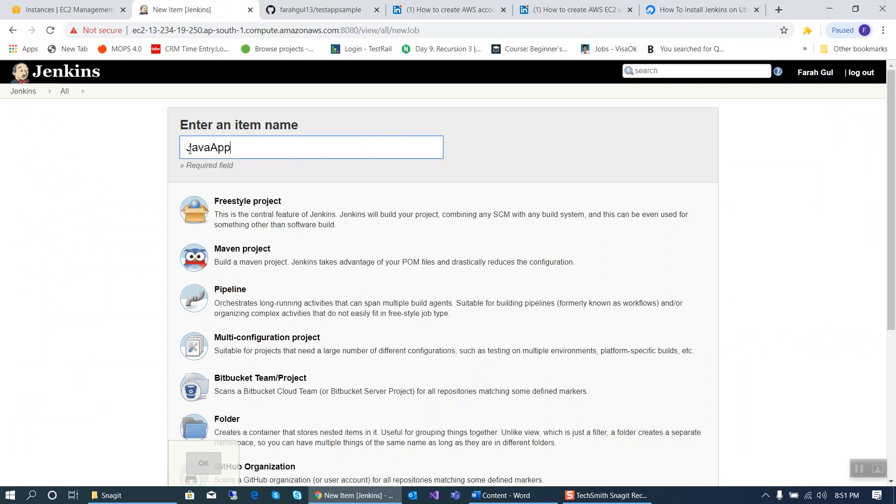
pyautogui.write('Pipeline')
pyautogui.click(261, 213)
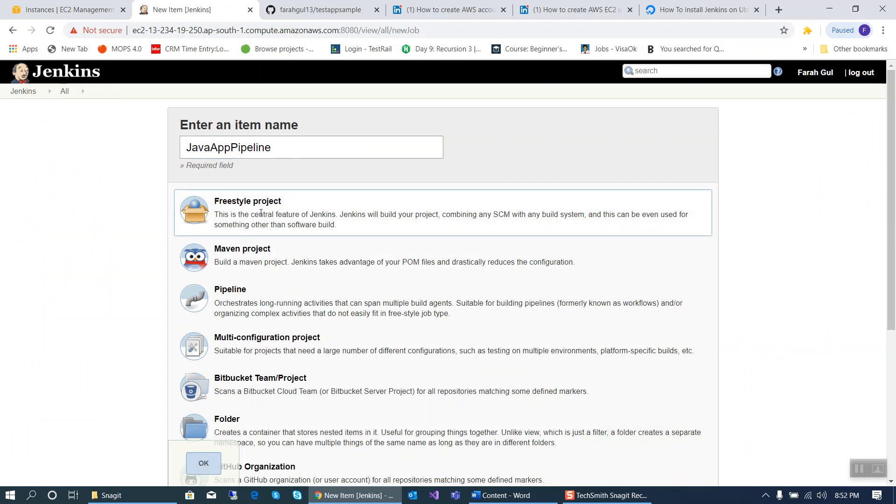
pyautogui.click(192, 469)
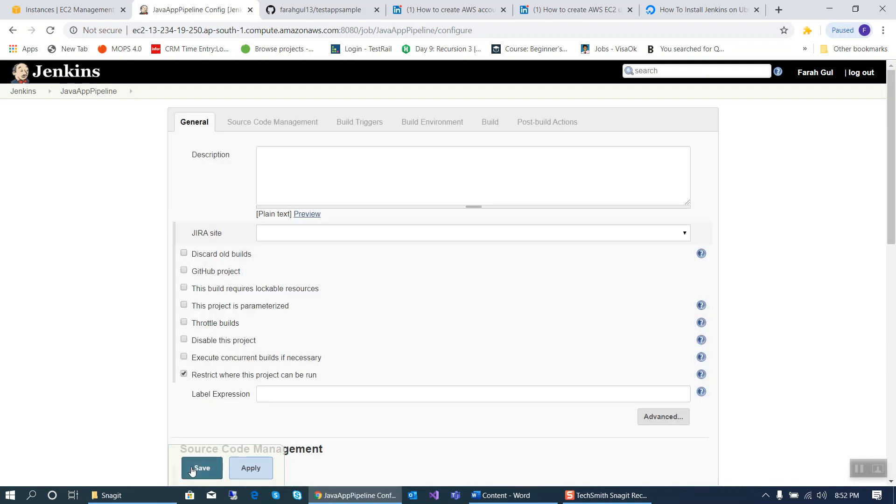
# Set the project description to "This pipeline will used for deploying latest application code at AWS elastic bean stalk."
pyautogui.click(293, 161)
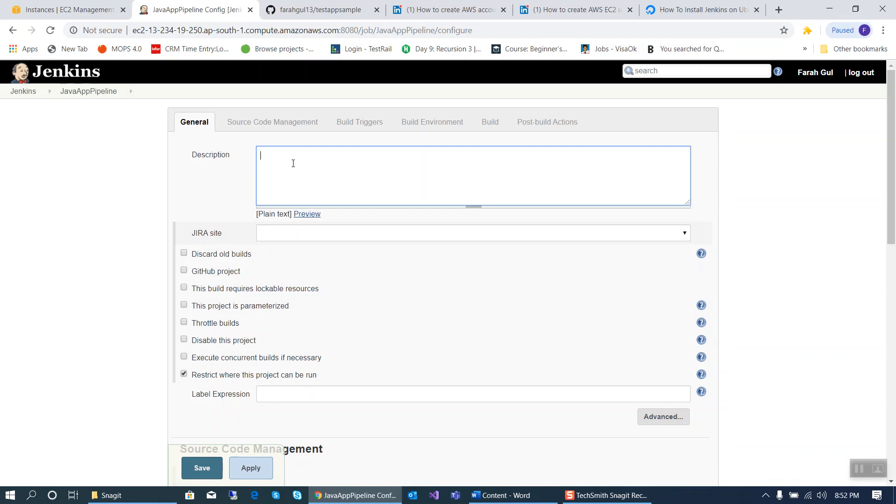
pyautogui.write('This pipeline will used for deploying latest applicatio')
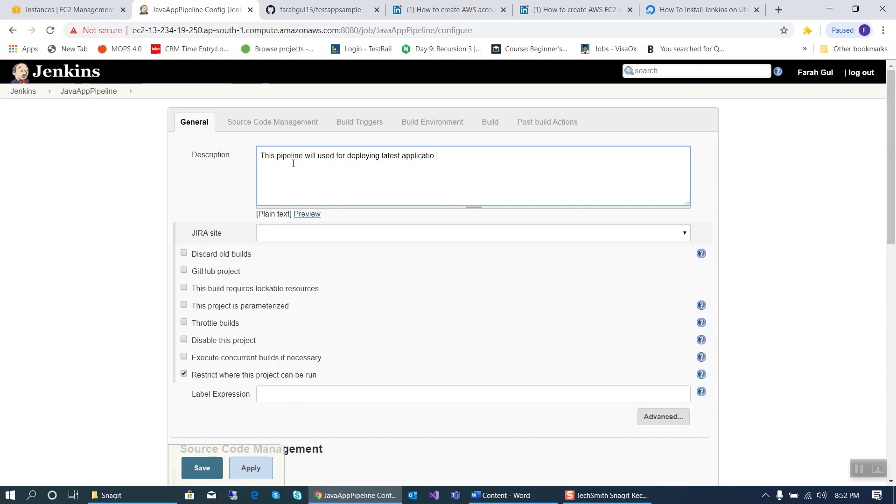
pyautogui.write('n code at AWs')
pyautogui.press('BackSpace')
pyautogui.write('S elastic bean stalk')
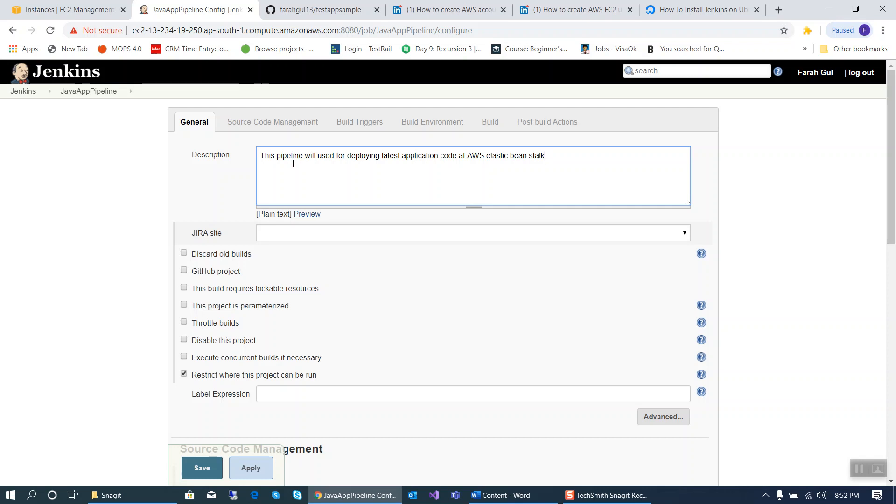
# Choose Git as the source code management and copy the web address of the testappsample repository on GitHub
pyautogui.scroll(-6, 329, 366)
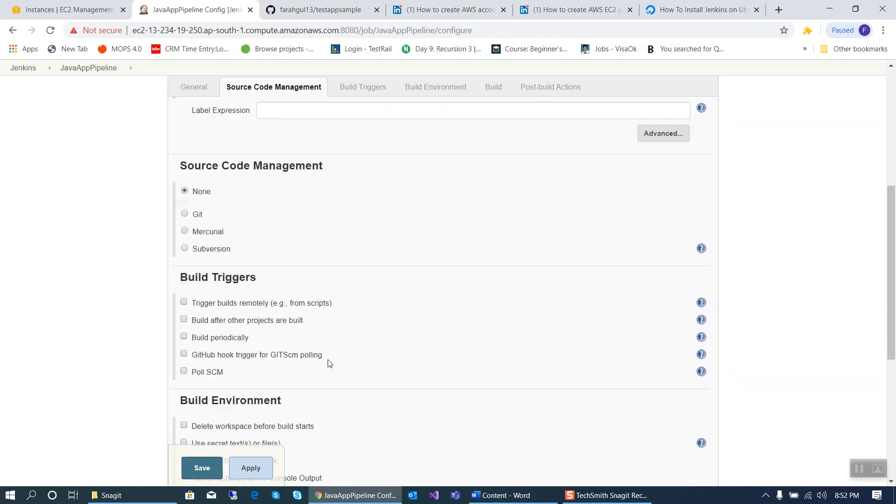
pyautogui.click(191, 206)
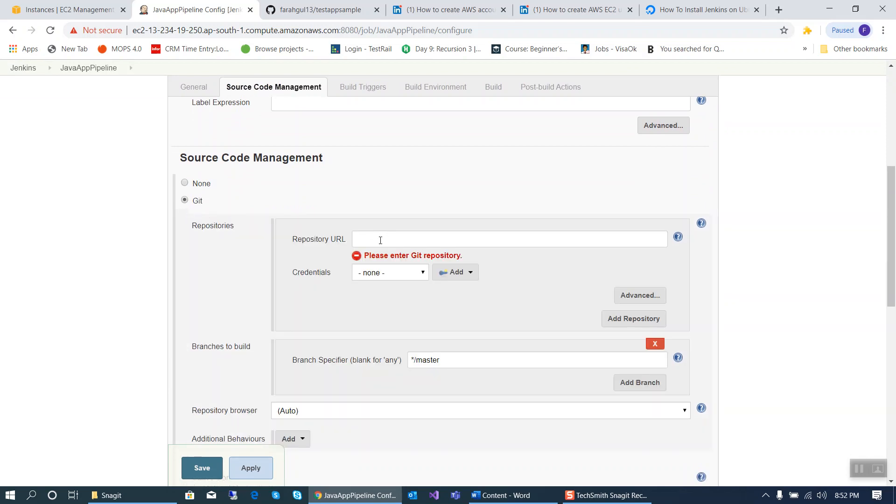
pyautogui.click(320, 9)
pyautogui.scroll(-2, 362, 302)
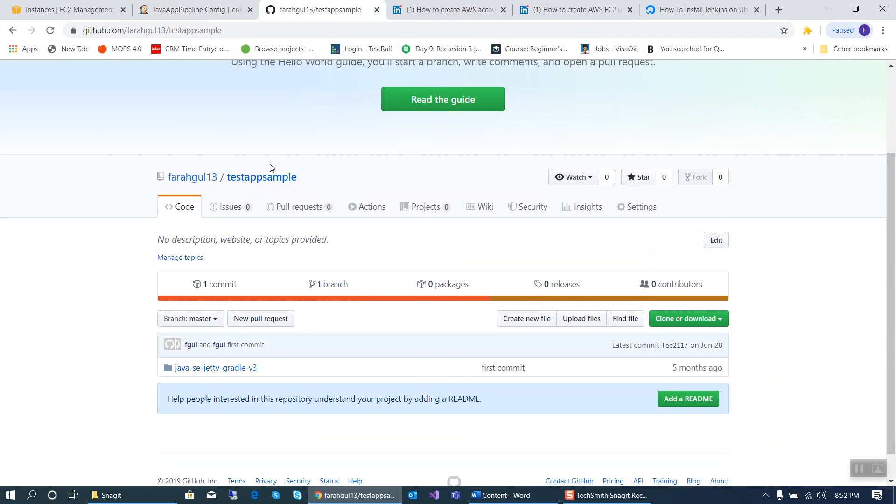
pyautogui.click(237, 32)
pyautogui.hotkey('ctrl', 'c')
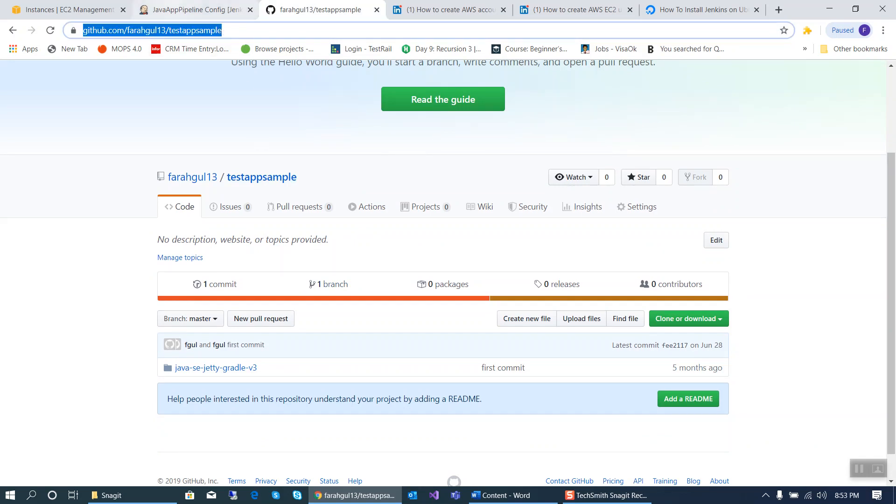
# Enter the copied testappsample address with .git/ appended as the Jenkins repository URL and choose the last saved GitHub credentials
pyautogui.click(177, 7)
pyautogui.click(363, 239)
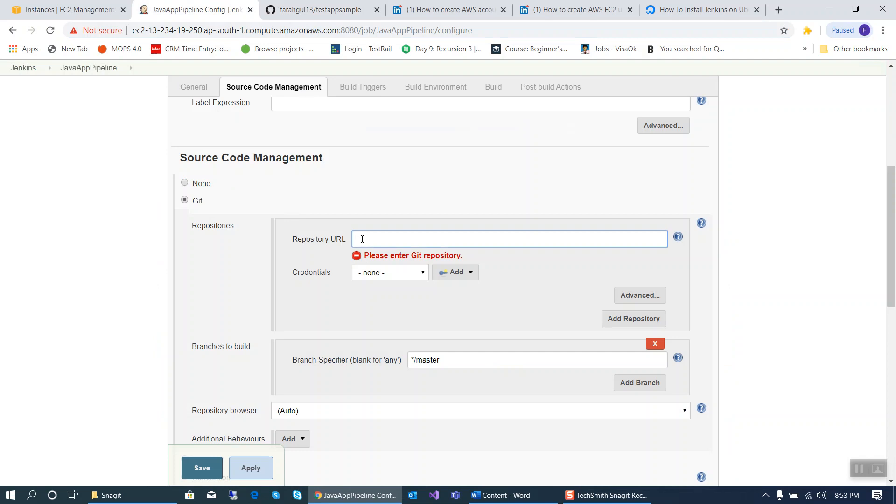
pyautogui.hotkey('ctrl', 'v')
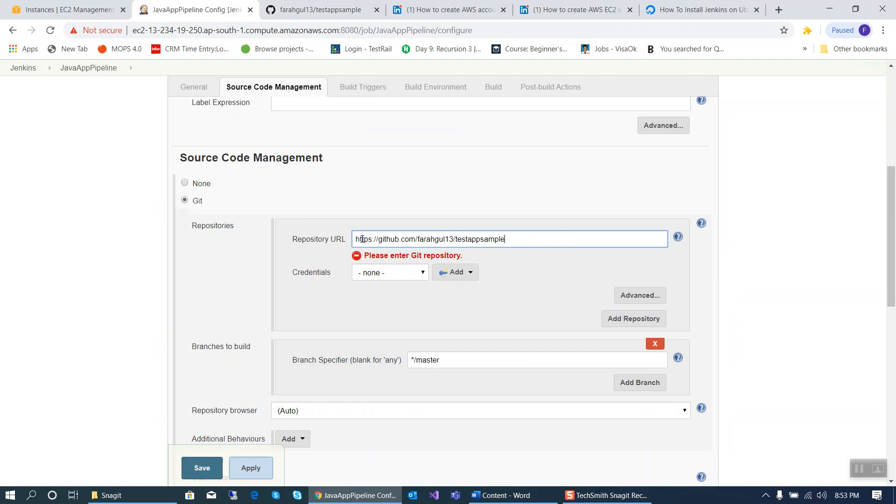
pyautogui.write('.git/')
pyautogui.click(363, 278)
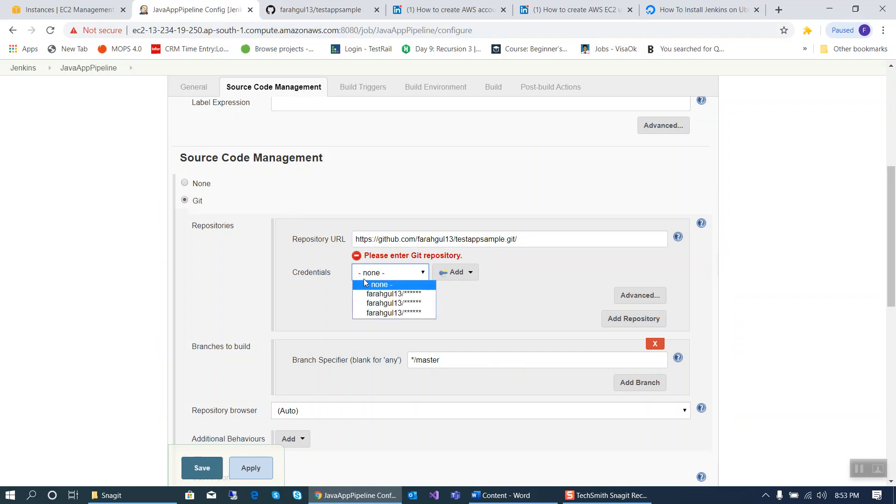
pyautogui.click(379, 314)
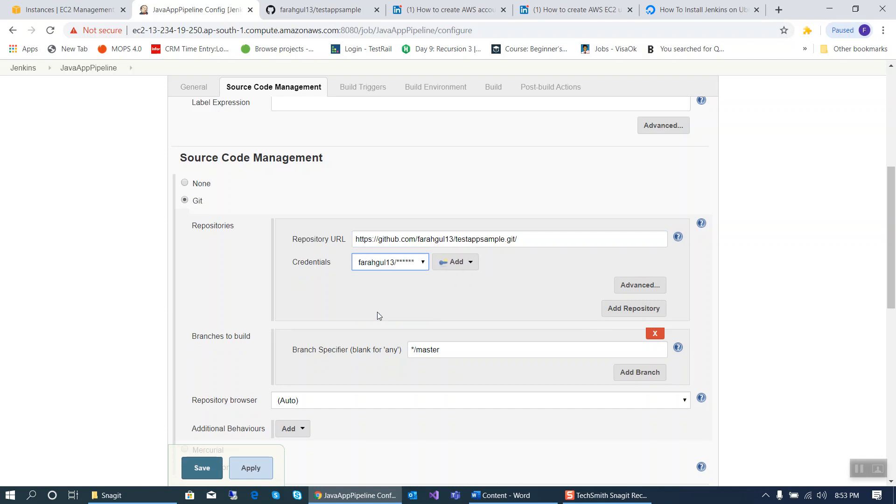
# Add an Execute shell build step to the JavaAppPipeline job
pyautogui.scroll(-3, 379, 316)
pyautogui.scroll(-3, 386, 358)
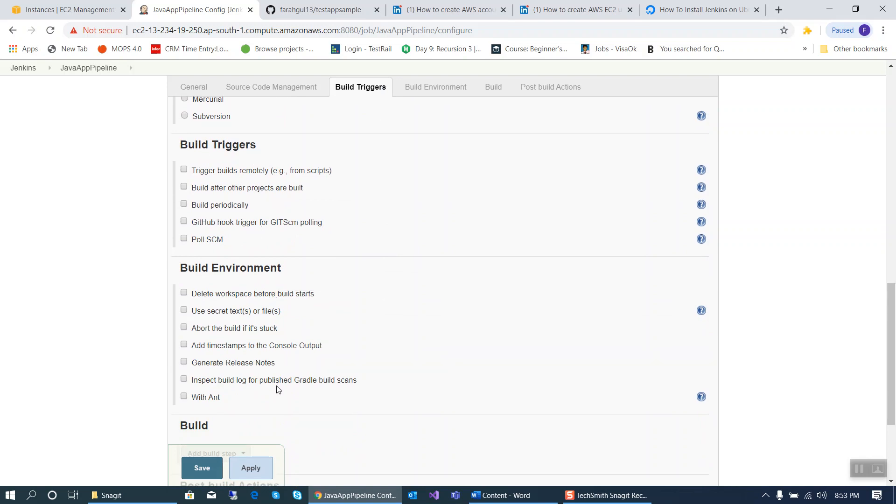
pyautogui.scroll(-3, 278, 386)
pyautogui.click(216, 303)
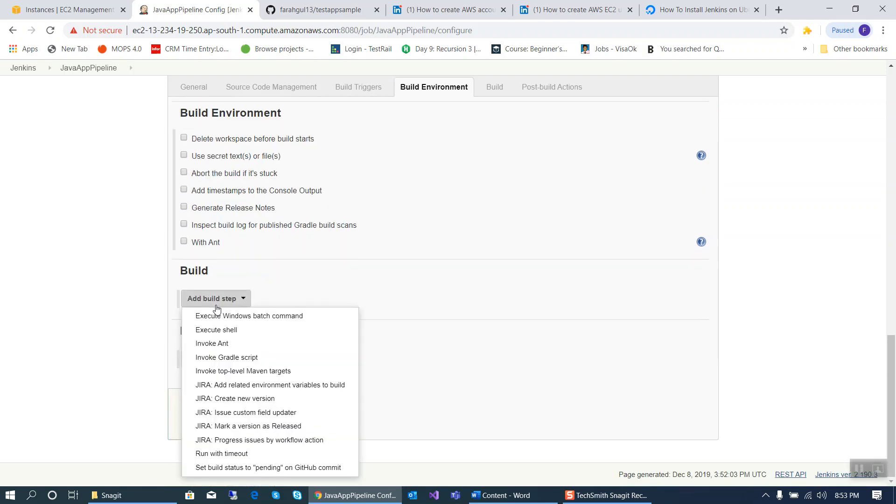
pyautogui.click(218, 330)
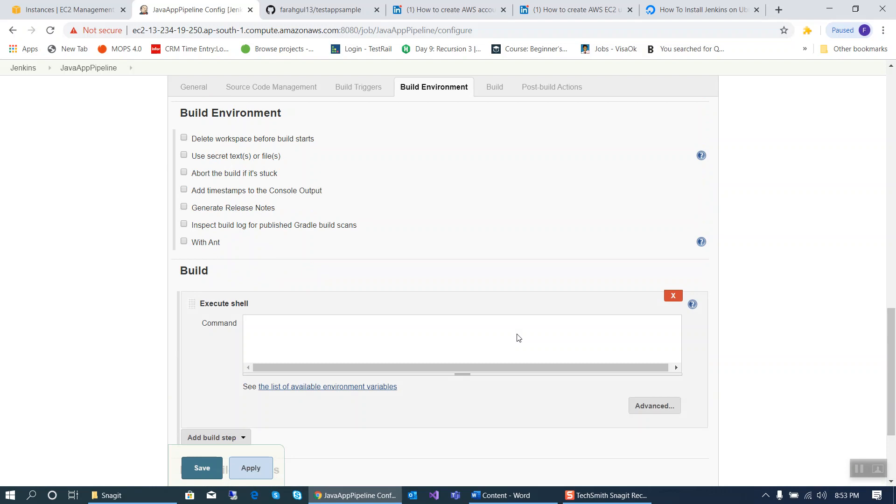
pyautogui.scroll(-3, 490, 354)
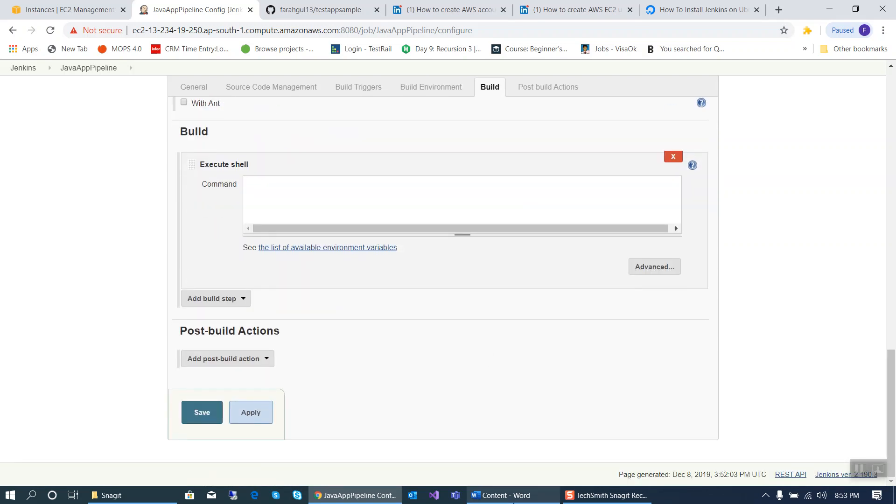
# Switch to the Word document and highlight the sentence on the pipeline's purpose and the Variable initialization heading
pyautogui.click(509, 495)
pyautogui.click(274, 314)
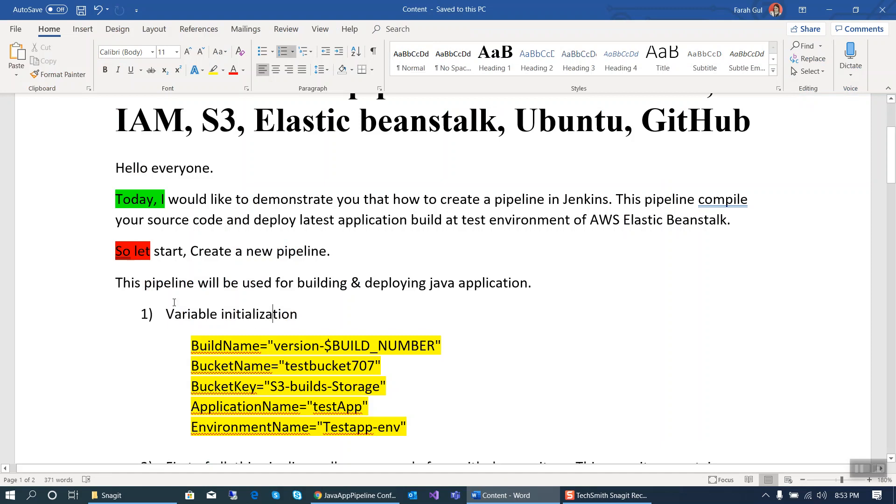
pyautogui.moveTo(129, 283); pyautogui.dragTo(537, 282)
pyautogui.click(442, 343)
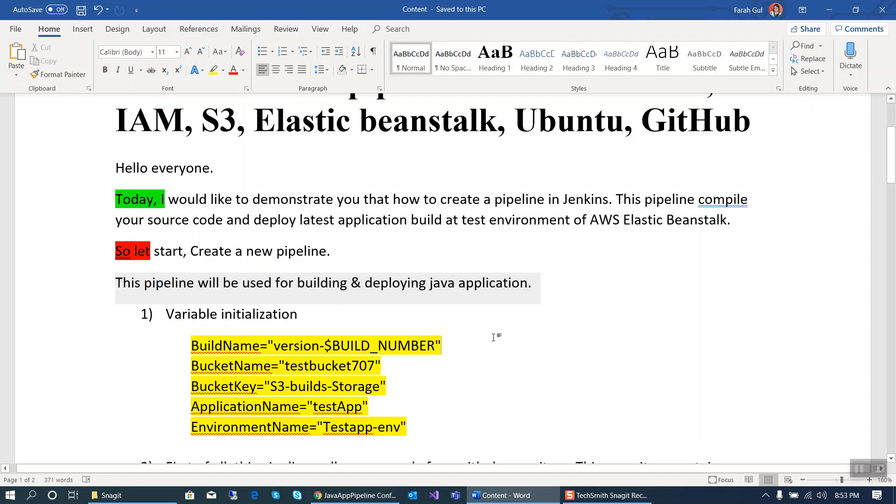
pyautogui.scroll(-3, 442, 341)
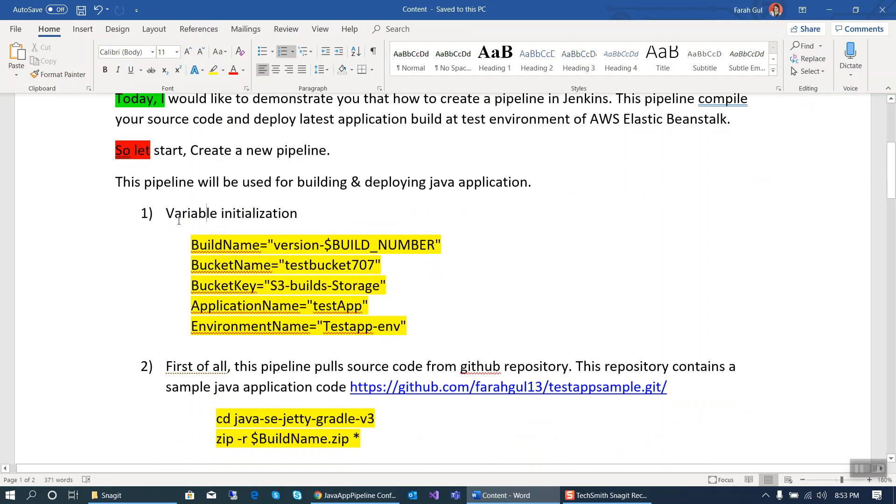
pyautogui.click(167, 213)
pyautogui.moveTo(209, 213); pyautogui.dragTo(295, 214)
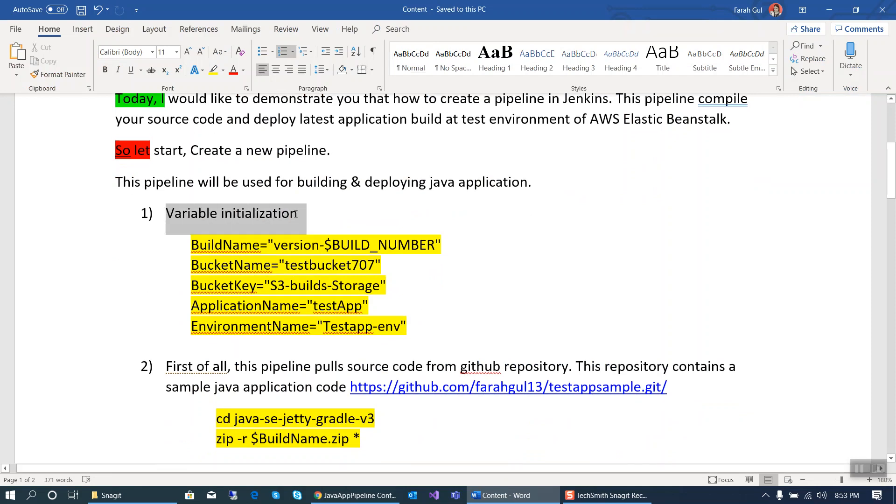
# Copy the BuildName, BucketName, BucketKey, ApplicationName and EnvironmentName assignments from the document into the Execute shell command in Jenkins
pyautogui.click(283, 265)
pyautogui.moveTo(192, 245); pyautogui.dragTo(432, 336)
pyautogui.hotkey('ctrl', 'c')
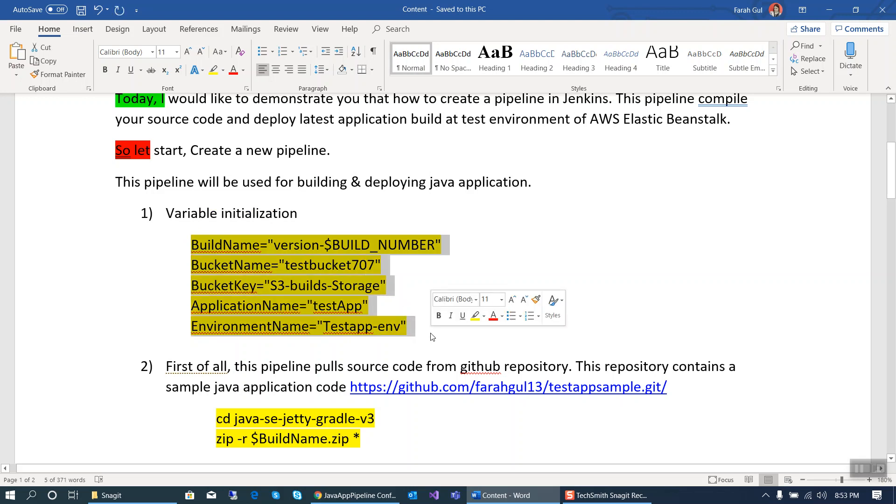
pyautogui.hotkey('alt', 'Tab')
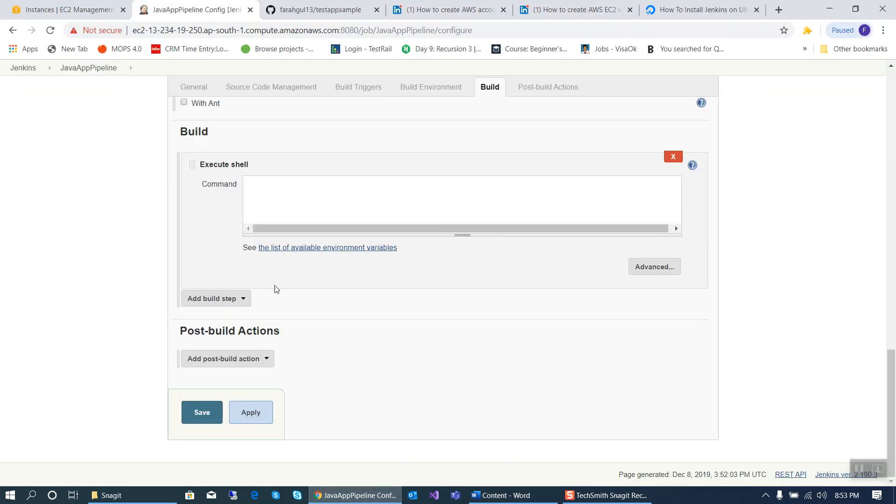
pyautogui.hotkey('ctrl', 'v')
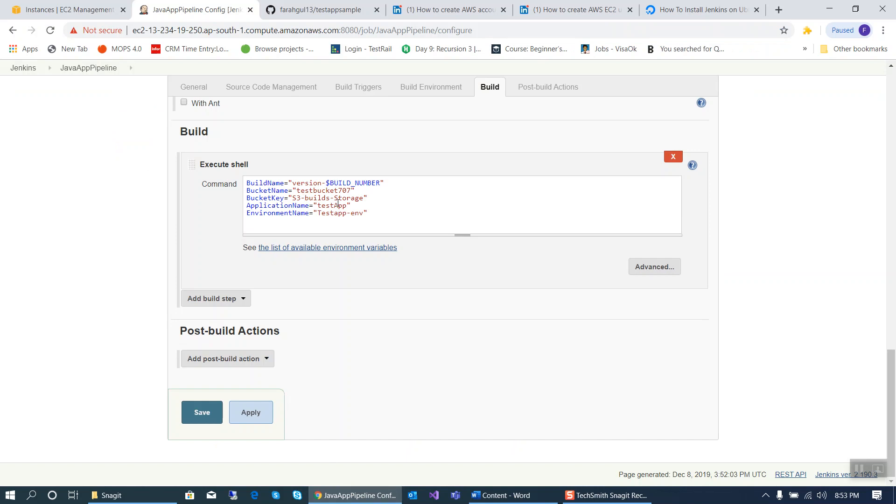
# Highlight the BuildName assignment and the BucketName assignment in turn in the Execute shell command
pyautogui.moveTo(247, 183); pyautogui.dragTo(393, 181)
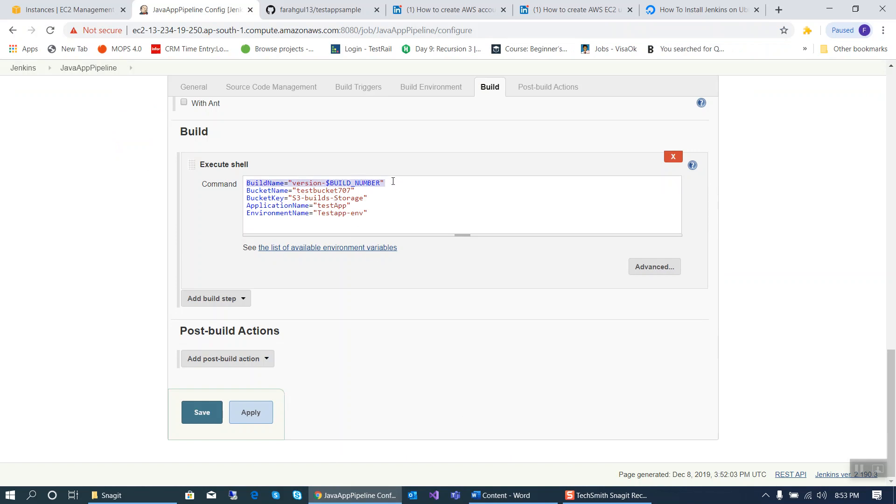
pyautogui.click(378, 198)
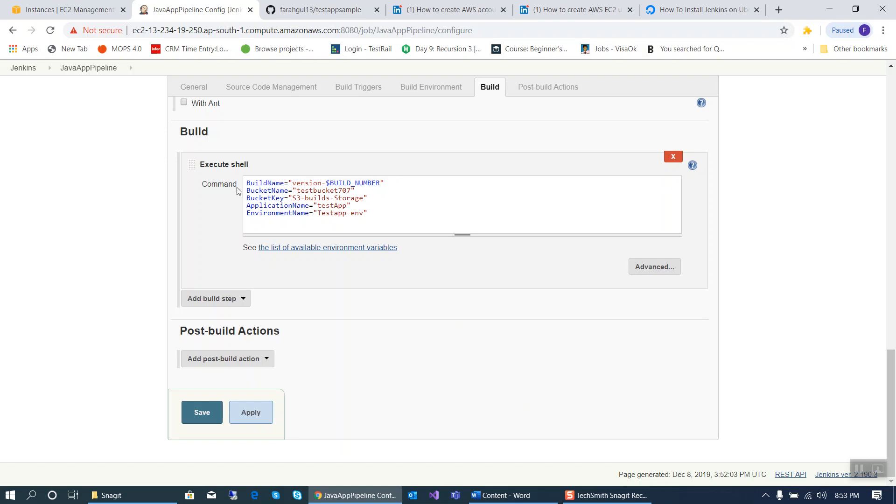
pyautogui.moveTo(248, 190); pyautogui.dragTo(359, 189)
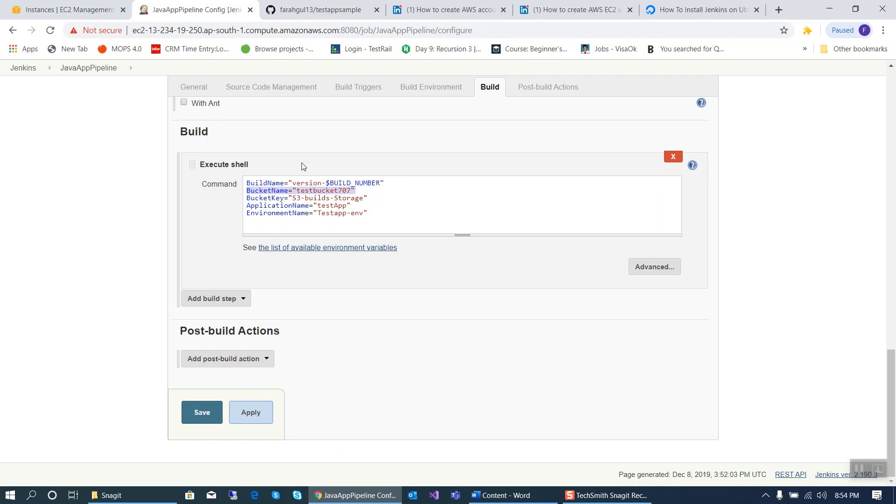
# Open the testbucket707 bucket in Amazon S3 in the AWS console to view its contents
pyautogui.click(104, 13)
pyautogui.click(108, 71)
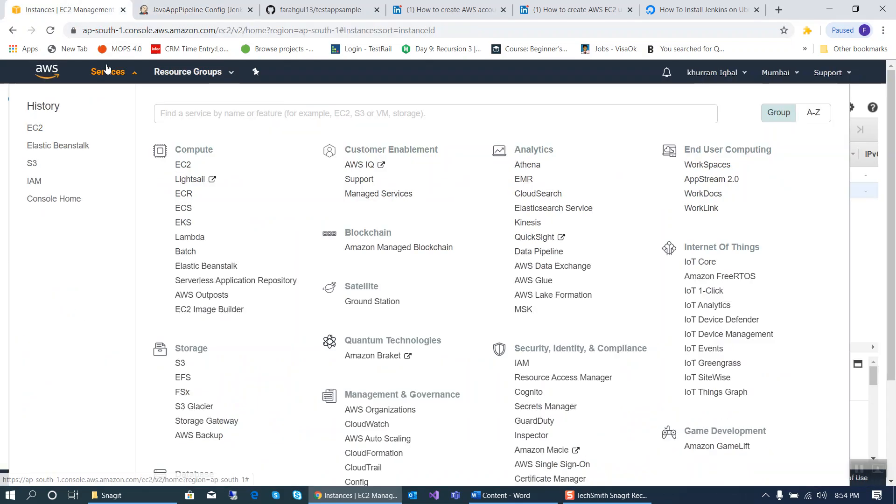
pyautogui.click(35, 166)
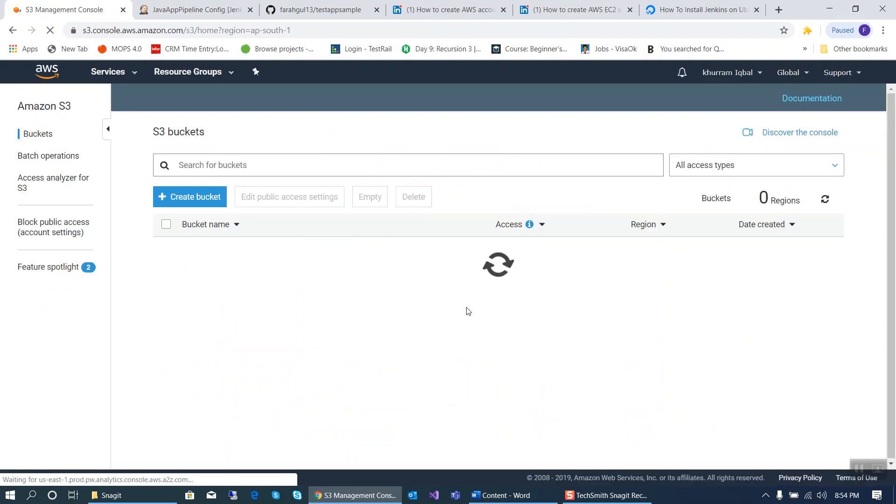
pyautogui.click(211, 312)
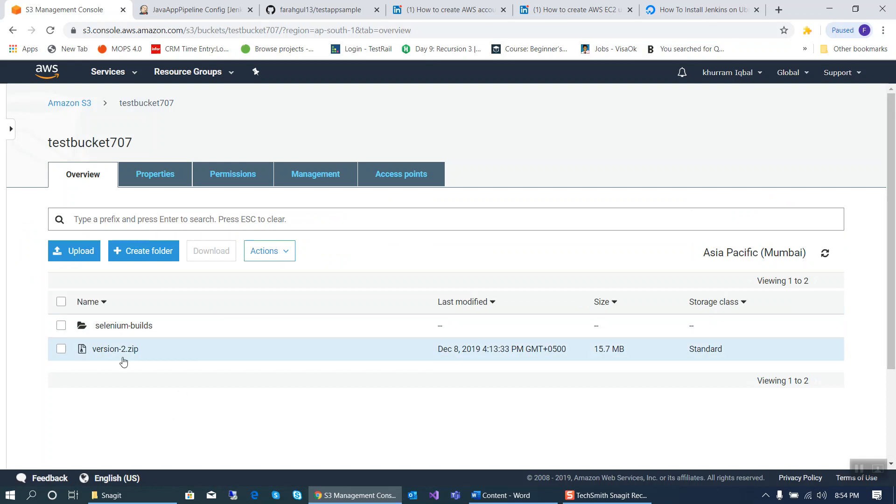
# Return to the Jenkins job configuration and highlight the BucketKey, ApplicationName and EnvironmentName assignments in turn in the Execute shell command
pyautogui.click(196, 10)
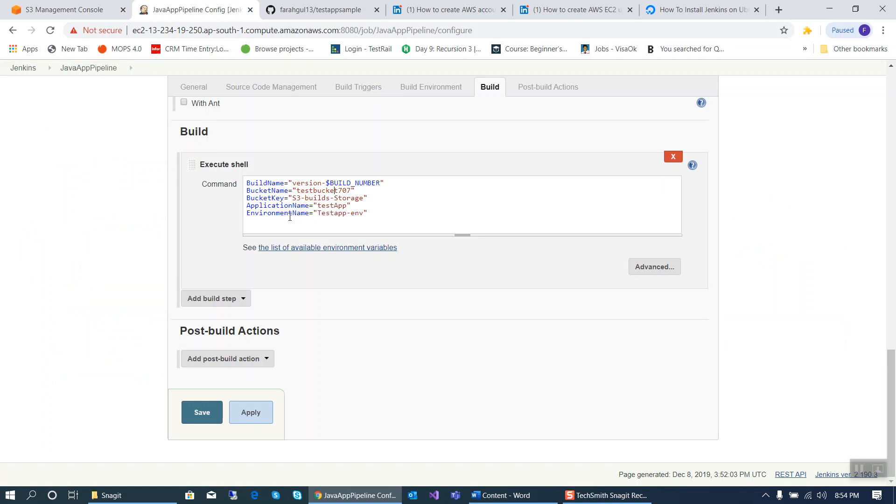
pyautogui.moveTo(248, 200); pyautogui.dragTo(373, 198)
pyautogui.moveTo(288, 198); pyautogui.dragTo(384, 203)
pyautogui.click(366, 207)
pyautogui.moveTo(247, 205); pyautogui.dragTo(354, 204)
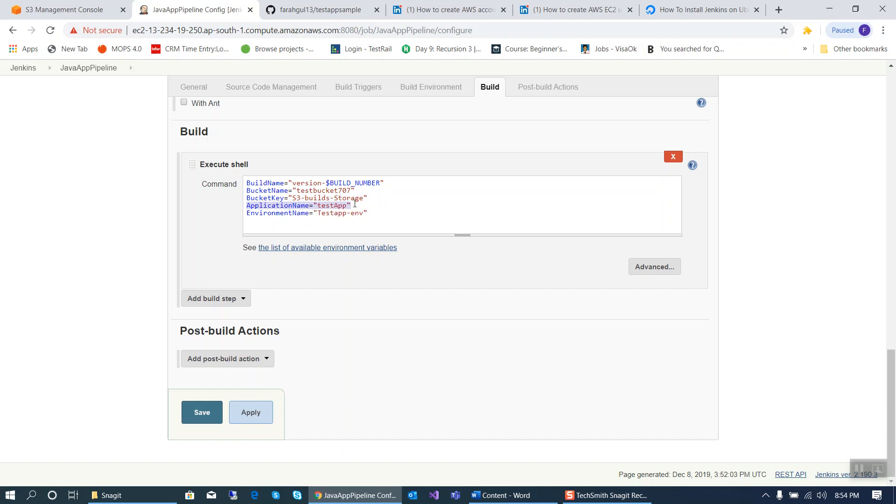
pyautogui.click(264, 219)
pyautogui.moveTo(247, 214); pyautogui.dragTo(370, 214)
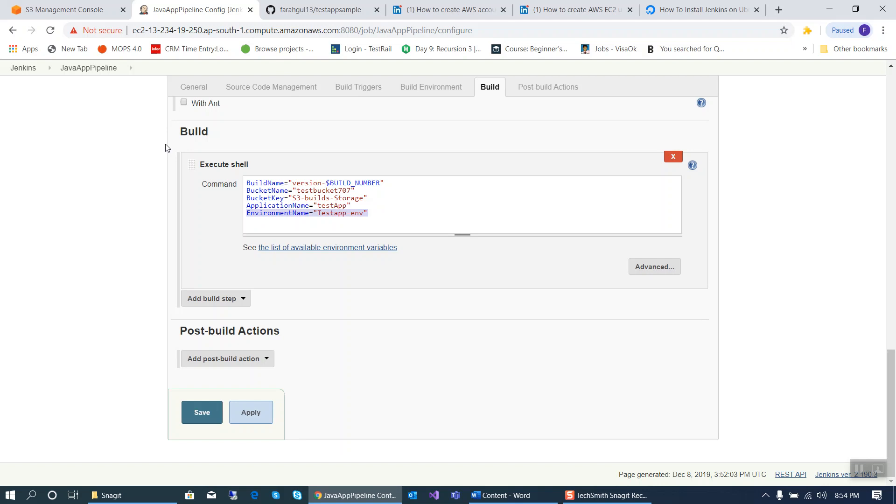
# Open Elastic Beanstalk in the AWS console to view the testApp application and its Testapp-env environment
pyautogui.click(65, 10)
pyautogui.click(104, 74)
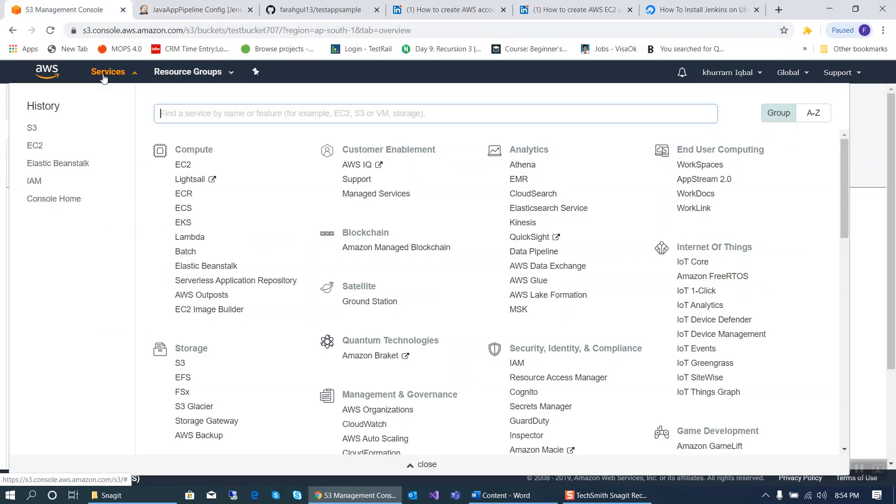
pyautogui.click(82, 172)
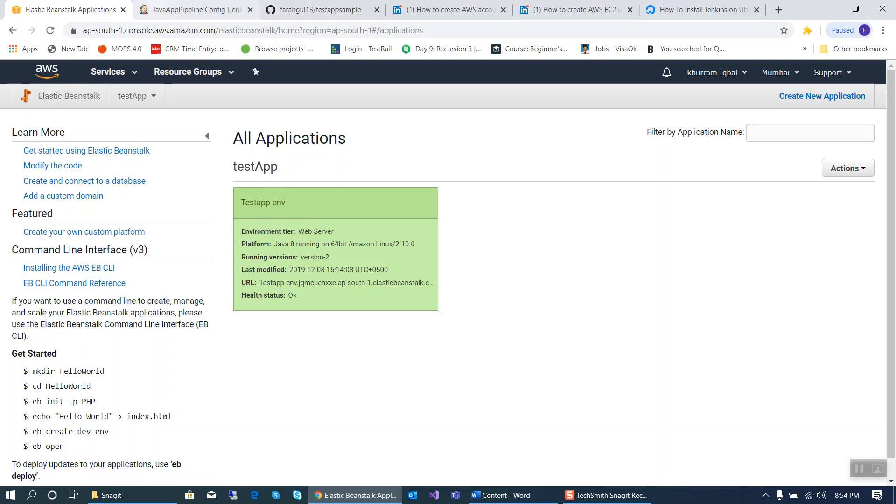
# Return to the Jenkins job configuration and add an empty line below the EnvironmentName assignment in the Execute shell command
pyautogui.click(196, 10)
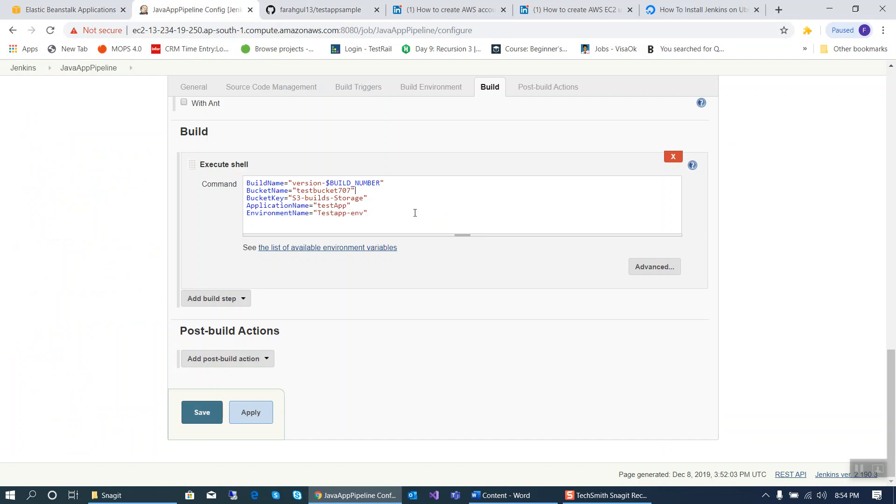
pyautogui.press('Return')
pyautogui.press('Return')
# Switch to the Word document and highlight the text about pulling source code from the GitHub repository and the sample Java application
pyautogui.click(501, 495)
pyautogui.click(270, 254)
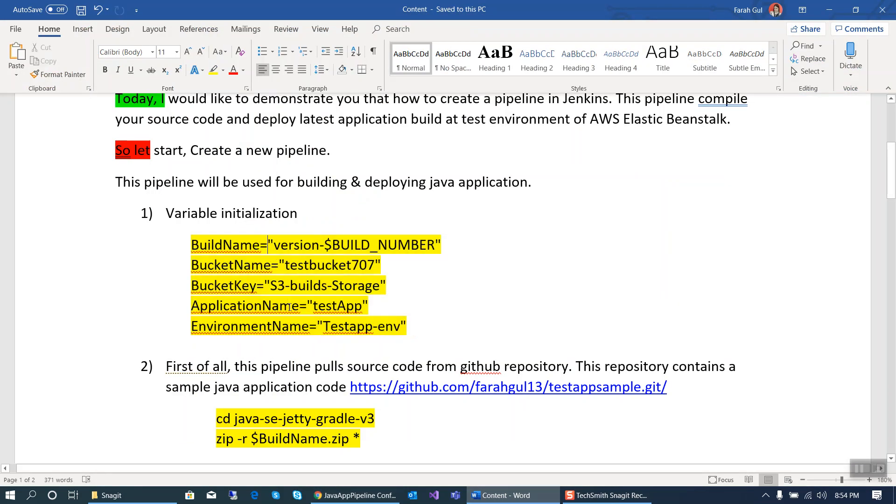
pyautogui.scroll(-3, 209, 286)
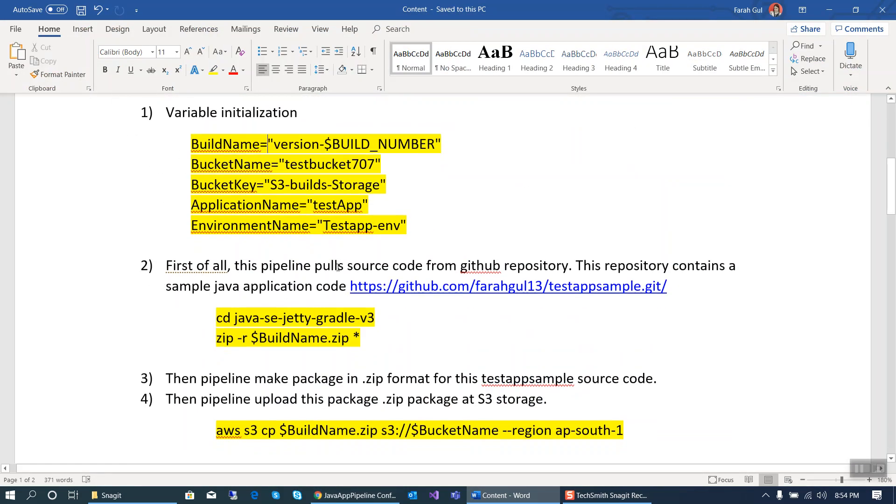
pyautogui.moveTo(381, 266); pyautogui.dragTo(520, 265)
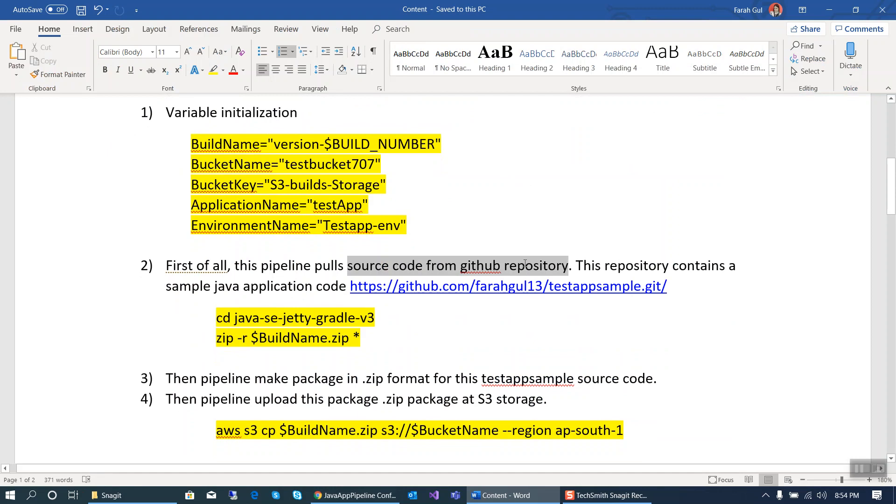
pyautogui.moveTo(605, 265); pyautogui.dragTo(747, 291)
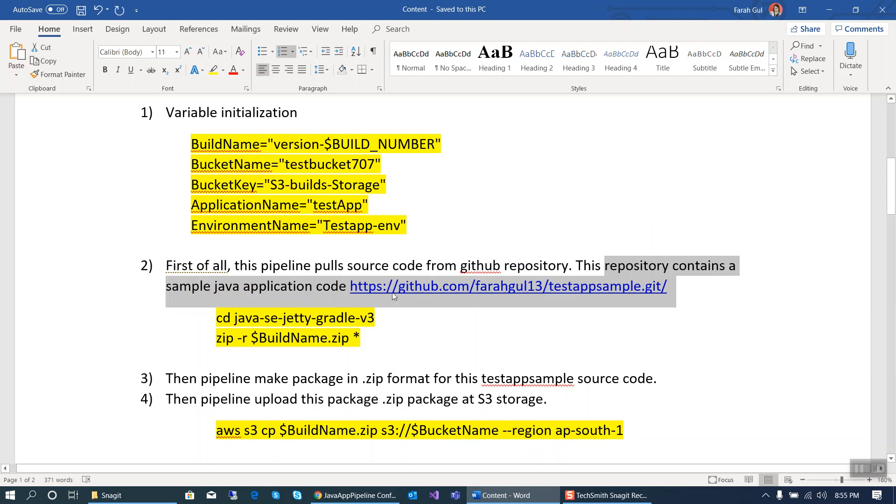
pyautogui.click(323, 322)
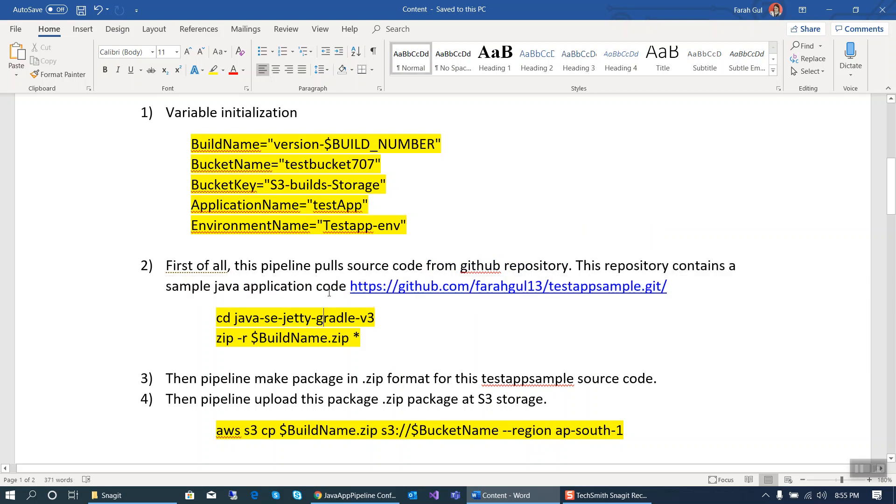
# Open the java-se-jetty-gradle-v3 folder of the testappsample repository on GitHub in Chrome and view its files
pyautogui.click(356, 495)
pyautogui.hotkey('ctrl', 'Tab')
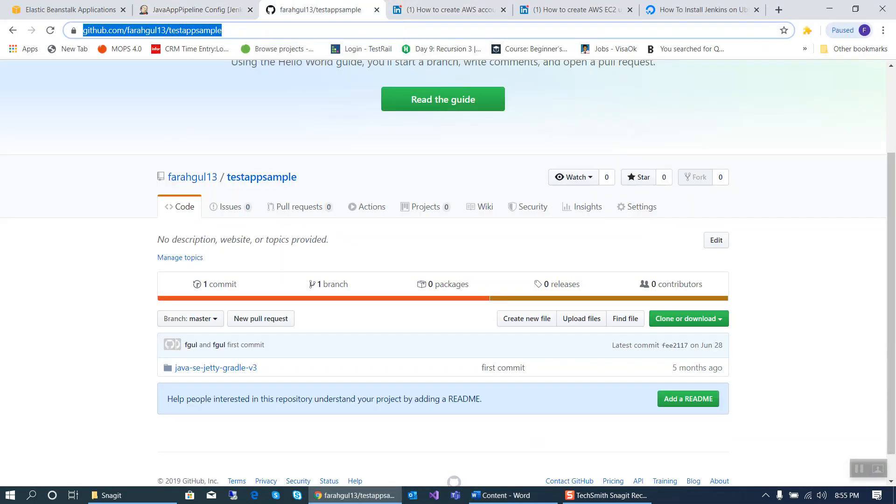
pyautogui.click(218, 368)
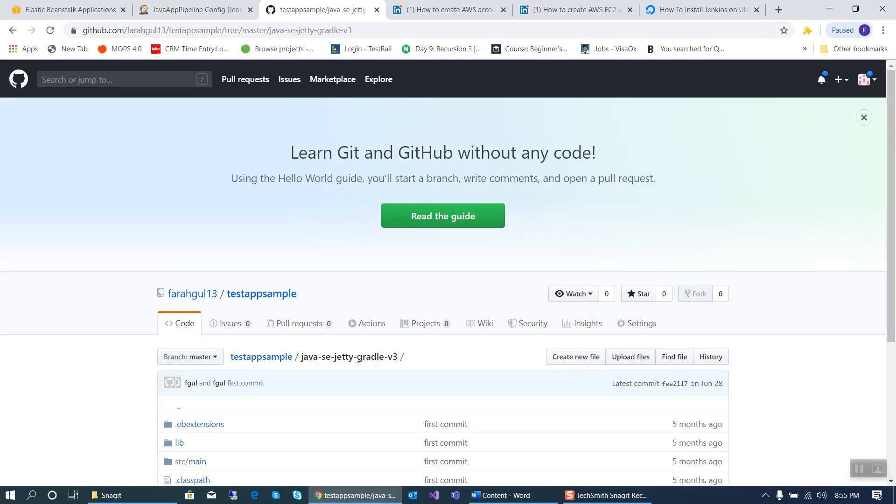
pyautogui.scroll(-4, 311, 396)
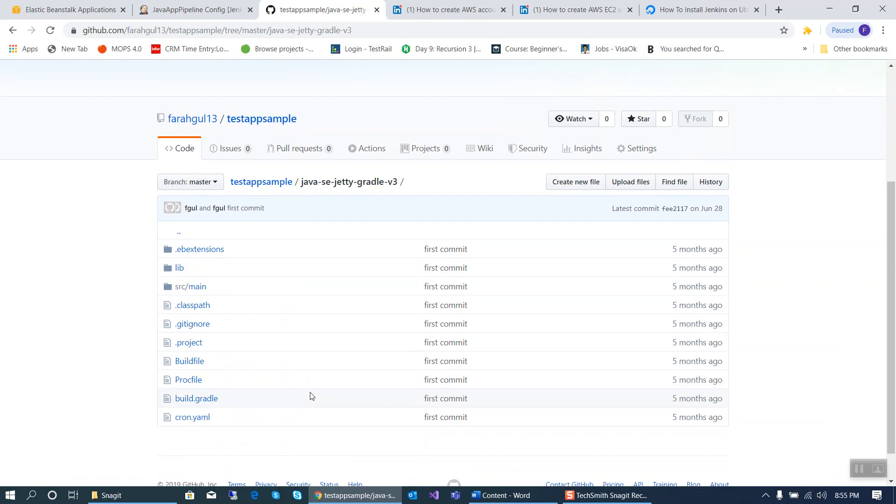
# Copy the "cd java-se-jetty-gradle-v3" and "zip -r $BuildName.zip *" commands from the Word document into the Jenkins Execute shell command
pyautogui.click(500, 496)
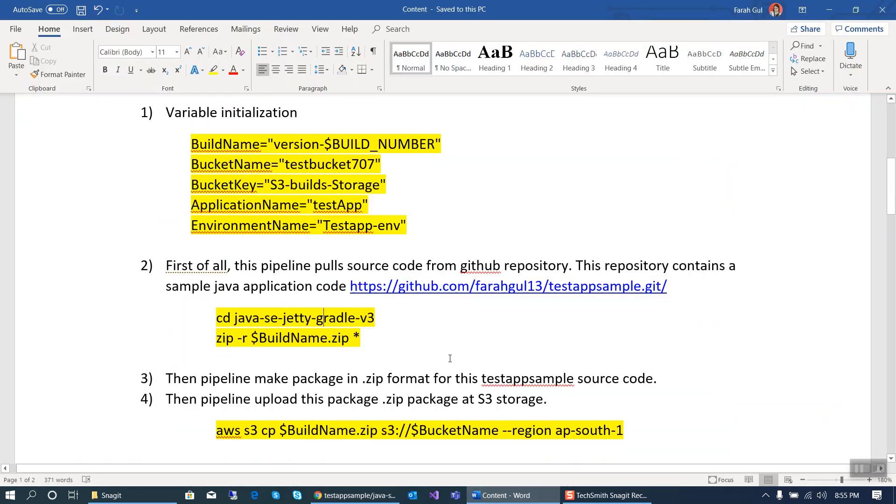
pyautogui.moveTo(215, 319); pyautogui.dragTo(378, 344)
pyautogui.click(300, 338)
pyautogui.moveTo(216, 319); pyautogui.dragTo(371, 344)
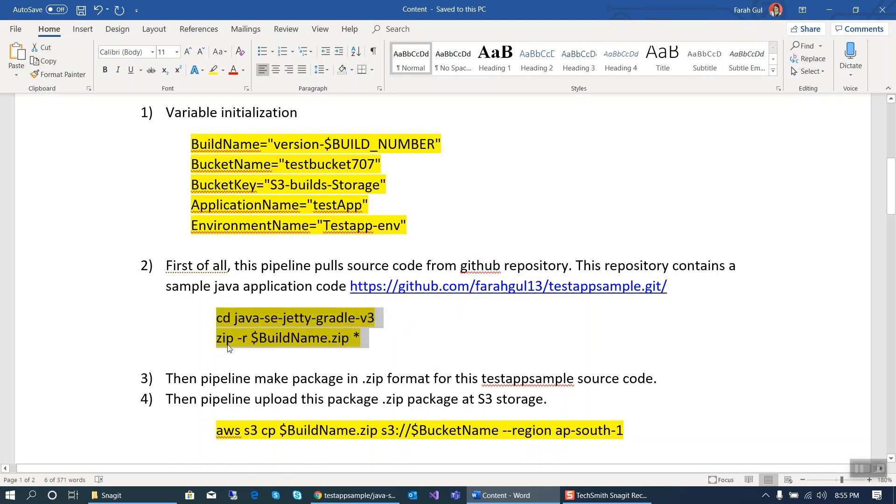
pyautogui.rightClick(321, 338)
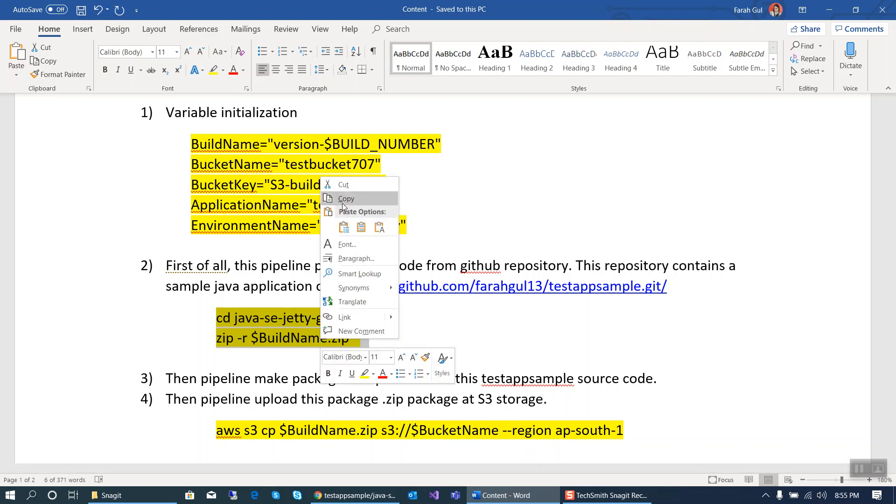
pyautogui.click(346, 199)
pyautogui.click(356, 495)
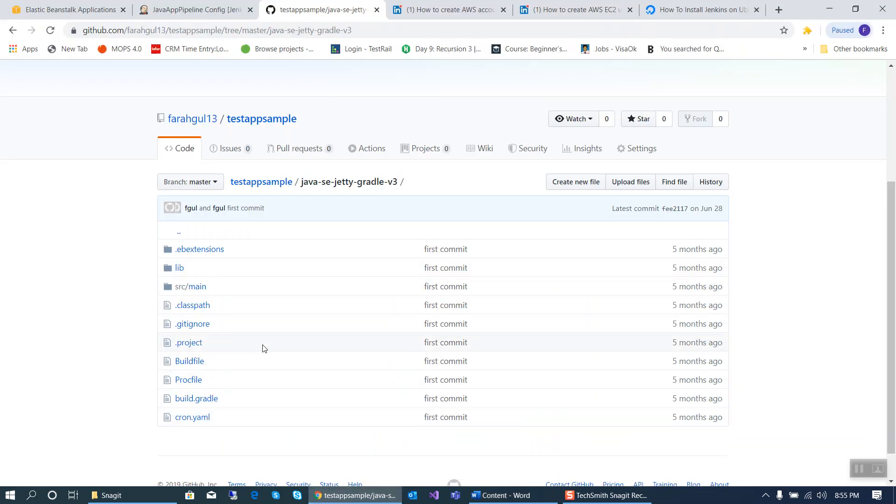
pyautogui.click(189, 9)
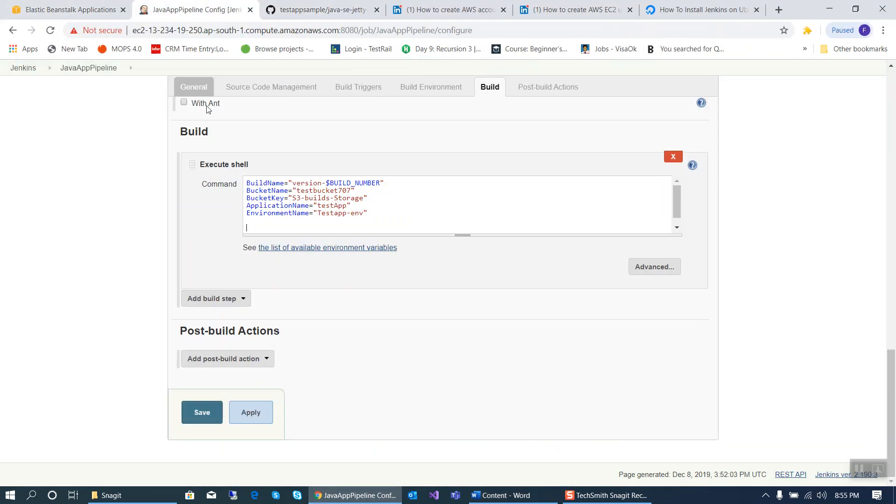
pyautogui.hotkey('ctrl', 'v')
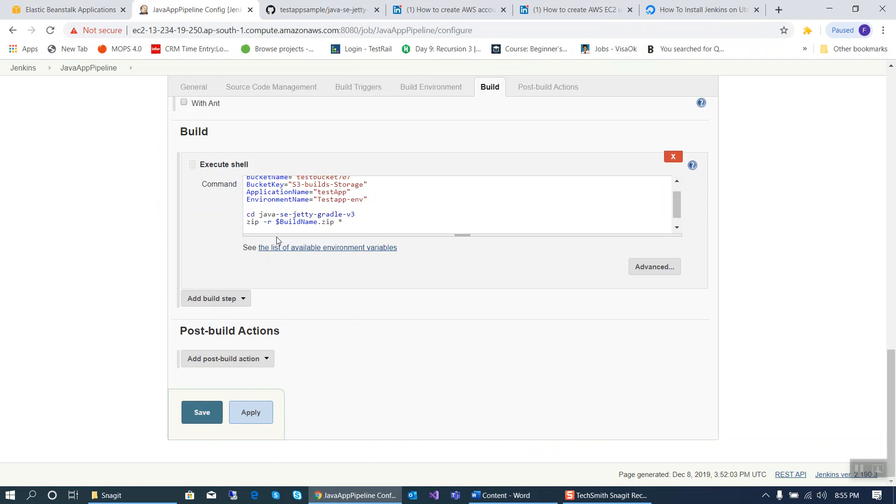
# Switch to the Word document and highlight the sentence on making the .zip package and the zip -r command
pyautogui.click(500, 496)
pyautogui.click(369, 328)
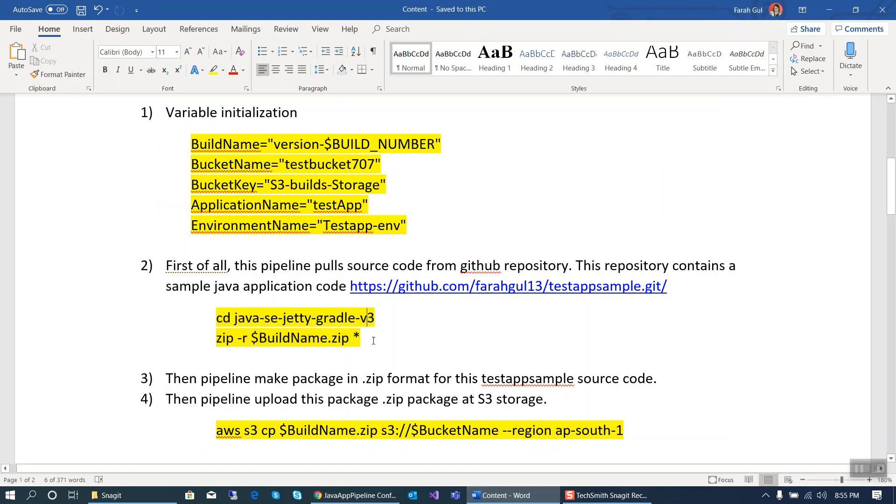
pyautogui.scroll(-2, 369, 328)
pyautogui.moveTo(177, 280); pyautogui.dragTo(671, 280)
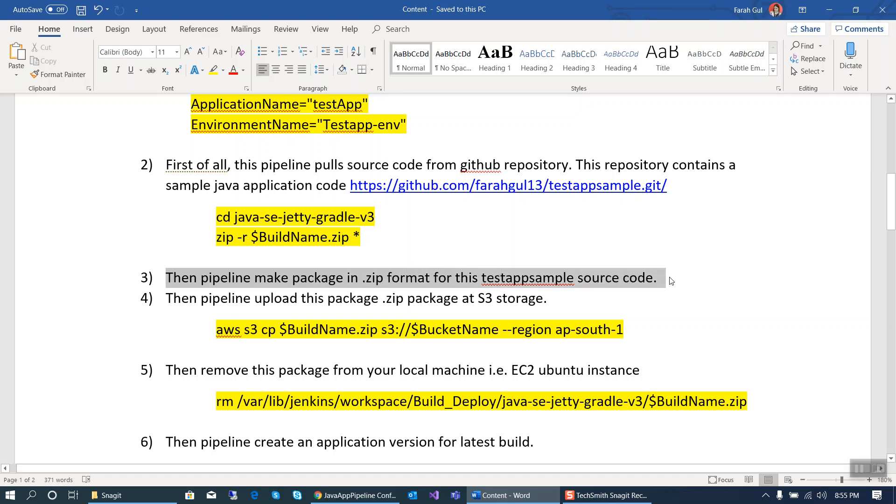
pyautogui.click(672, 281)
pyautogui.click(282, 223)
pyautogui.moveTo(209, 165); pyautogui.dragTo(659, 280)
pyautogui.click(522, 280)
pyautogui.moveTo(357, 239); pyautogui.dragTo(207, 242)
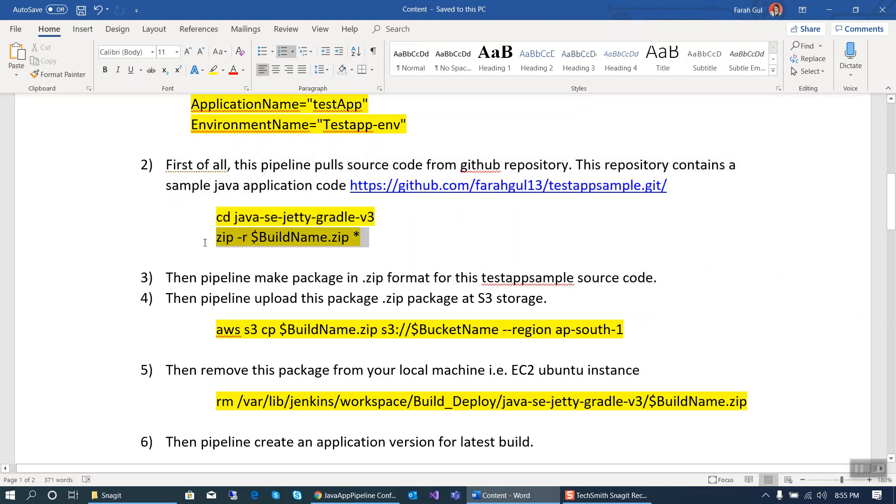
pyautogui.click(205, 242)
# Copy "aws s3 cp $BuildName.zip s3://$BucketName --region ap-south-1" from the Word document into the Jenkins Execute shell command, below an empty line
pyautogui.scroll(-2, 236, 241)
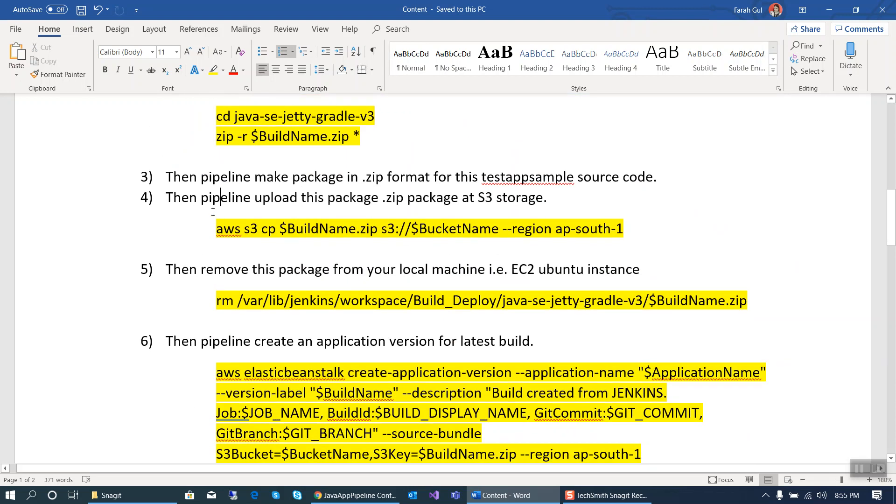
pyautogui.moveTo(186, 201); pyautogui.dragTo(545, 200)
pyautogui.click(532, 228)
pyautogui.moveTo(224, 227); pyautogui.dragTo(633, 233)
pyautogui.hotkey('ctrl', 'c')
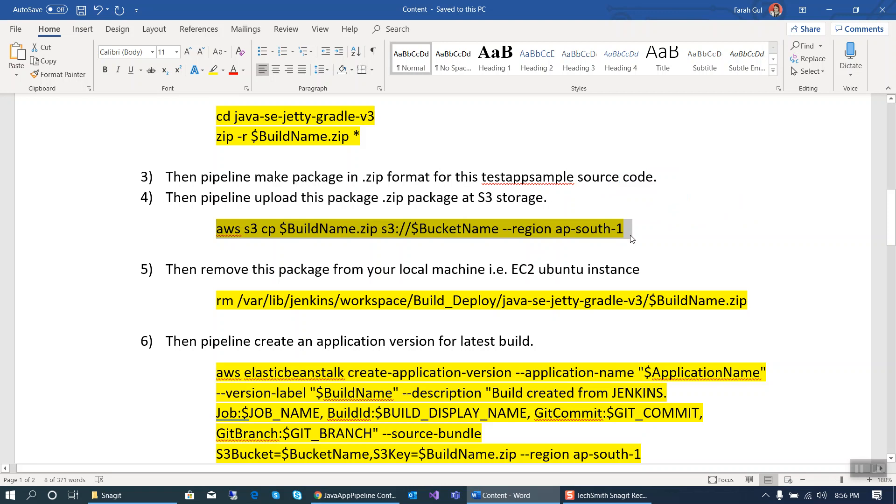
pyautogui.hotkey('alt', 'Tab')
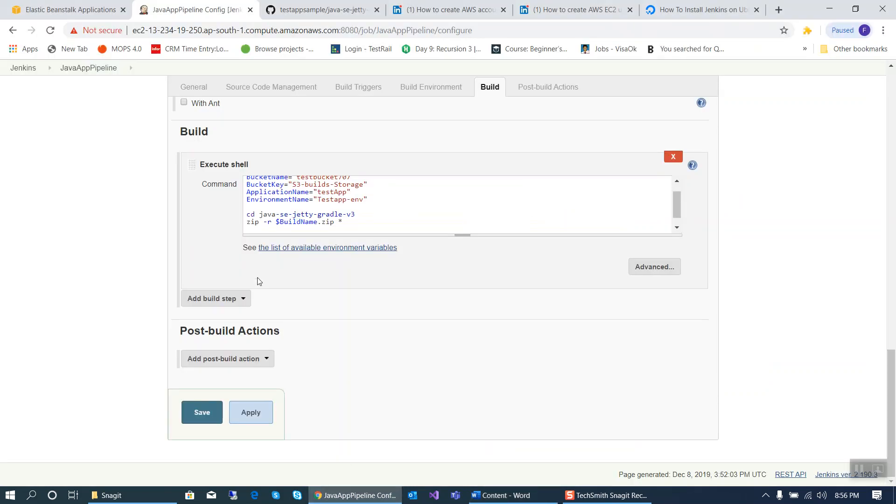
pyautogui.press('Return')
pyautogui.press('Return')
pyautogui.hotkey('ctrl', 'v')
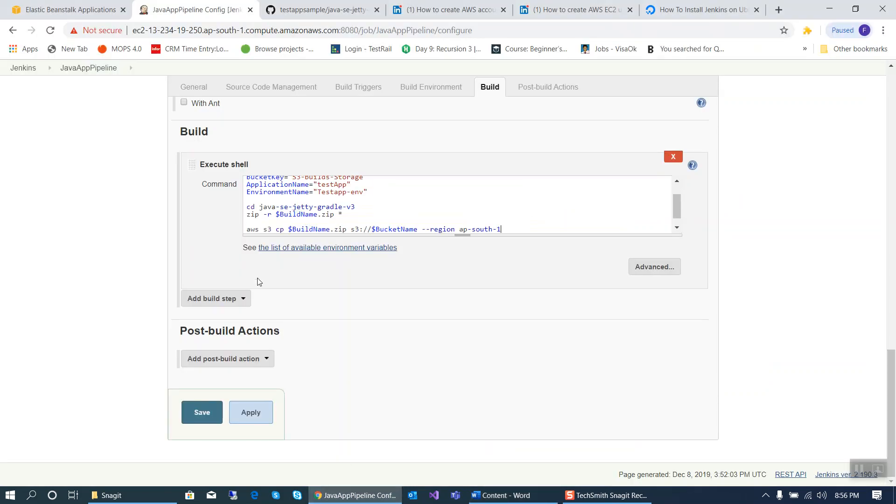
# Return to Amazon S3 in the AWS console and open testbucket707 to view the stored build packages
pyautogui.click(61, 10)
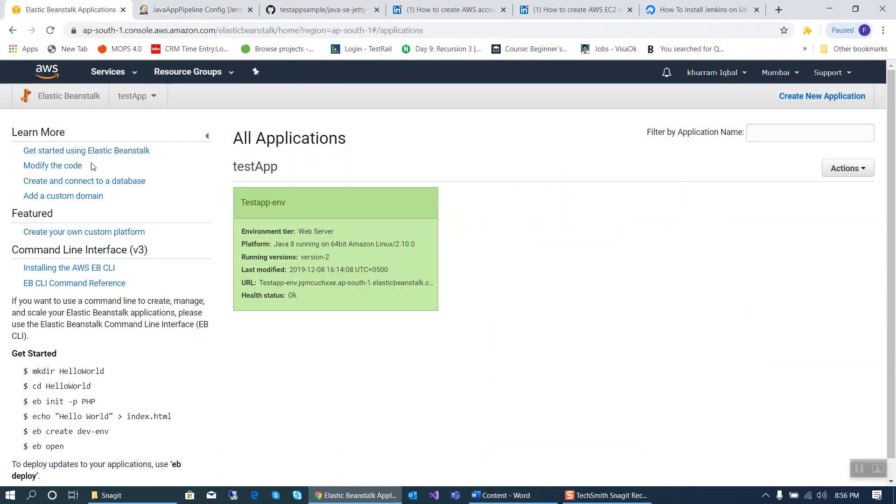
pyautogui.click(99, 74)
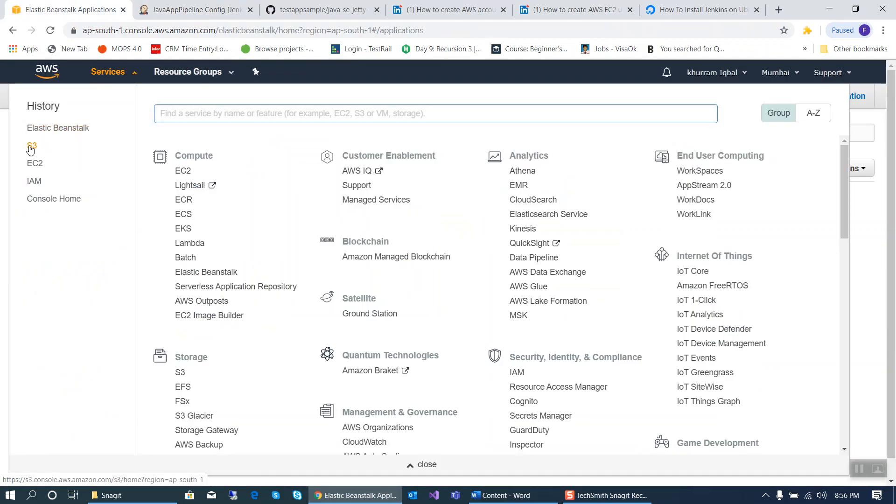
pyautogui.click(31, 145)
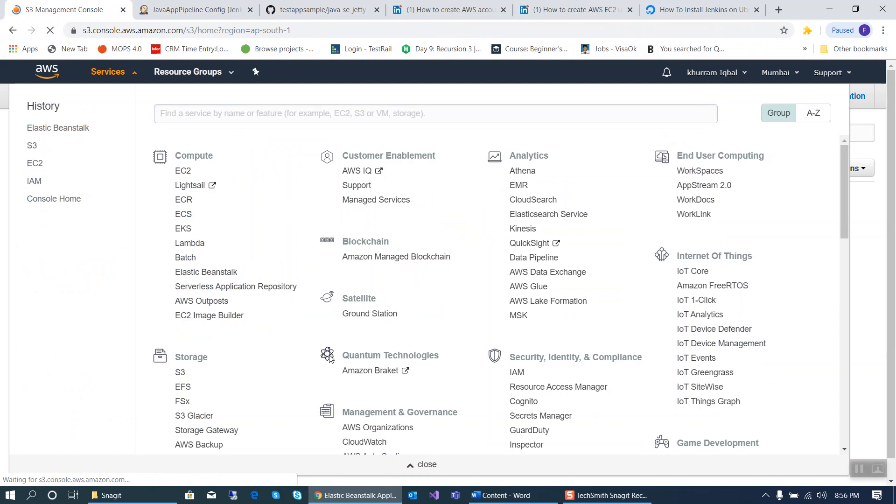
pyautogui.click(240, 312)
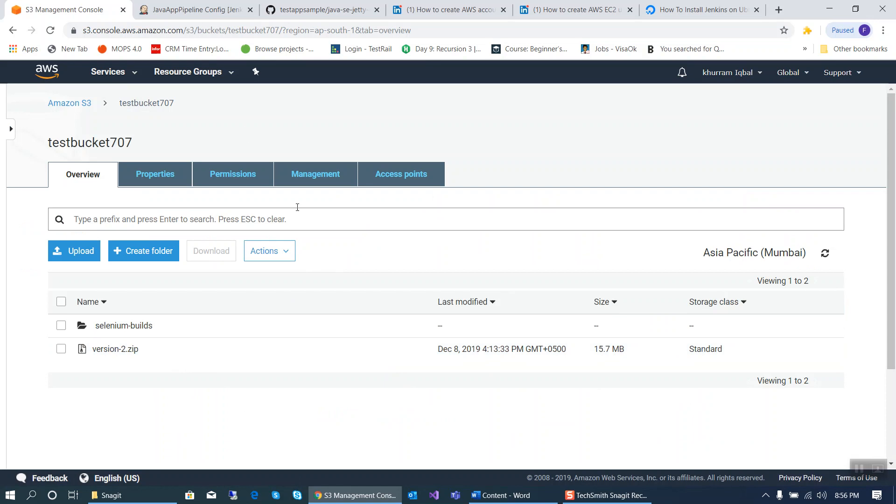
# Copy "rm /var/lib/jenkins/workspace/Build_Deploy/java-se-jetty-gradle-v3/$BuildName.zip" from the Word document into the Jenkins Execute shell command, below an empty line
pyautogui.click(196, 9)
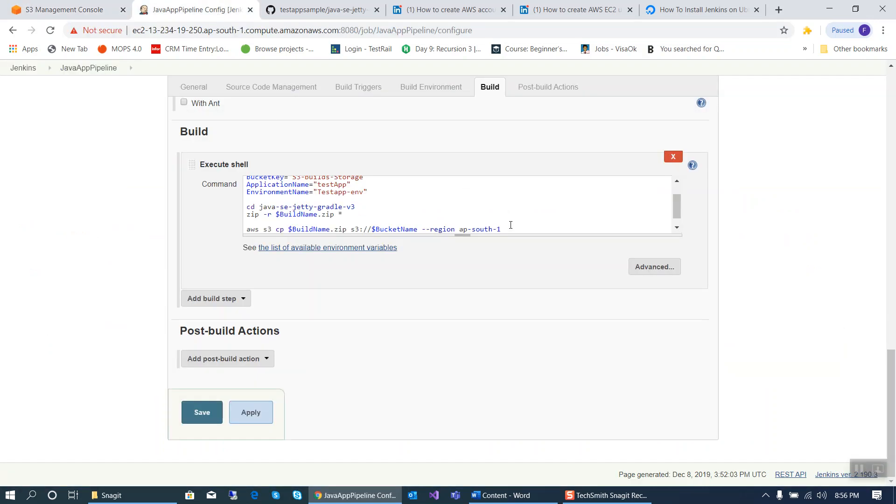
pyautogui.press('Return')
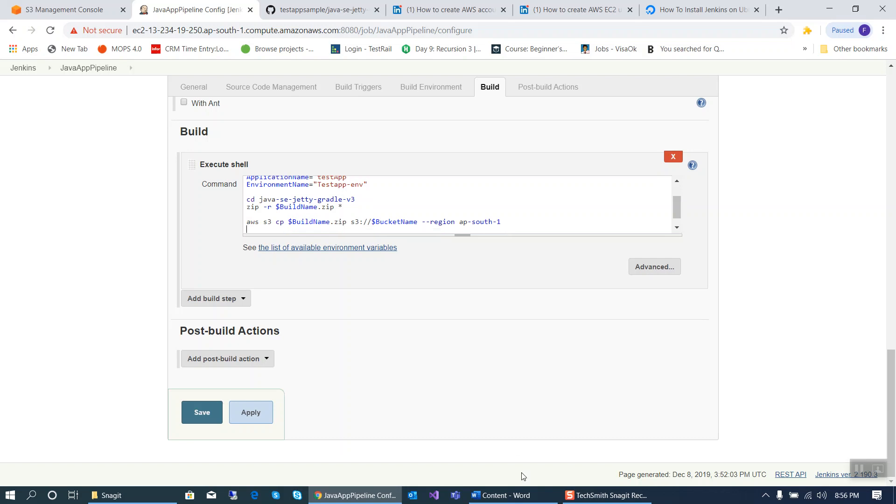
pyautogui.click(524, 495)
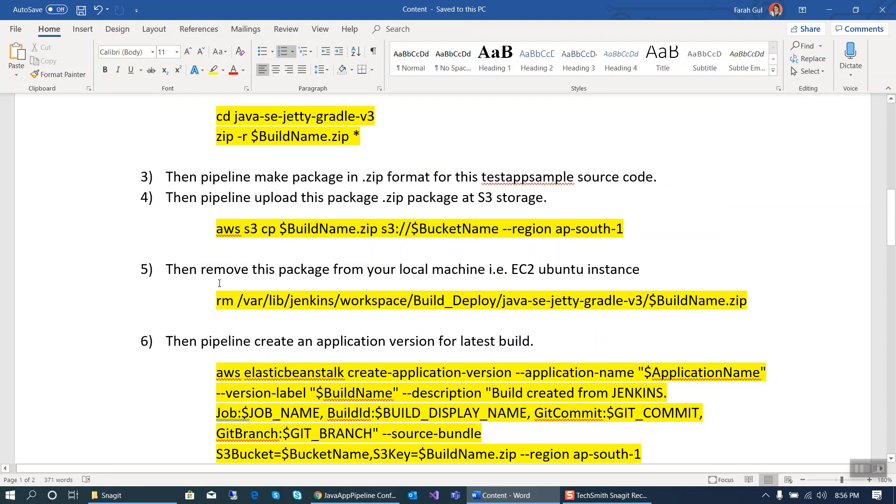
pyautogui.moveTo(208, 272); pyautogui.dragTo(656, 273)
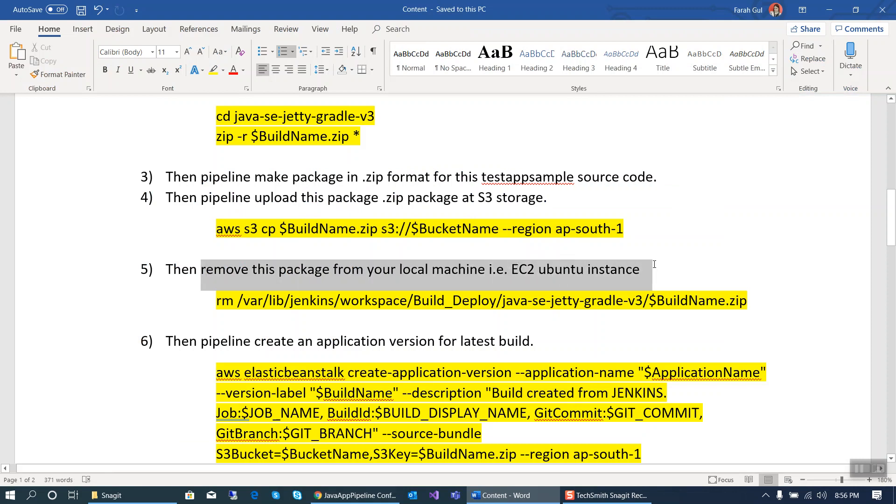
pyautogui.click(563, 300)
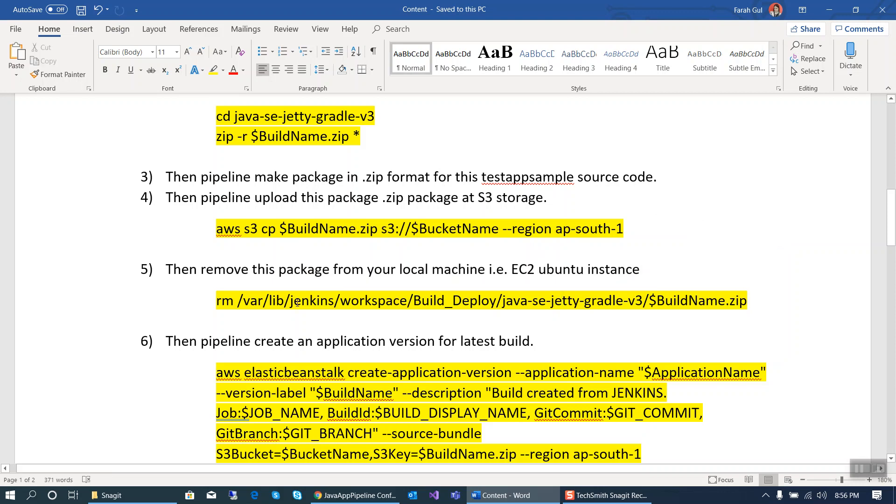
pyautogui.moveTo(217, 306); pyautogui.dragTo(766, 303)
pyautogui.hotkey('ctrl', 'c')
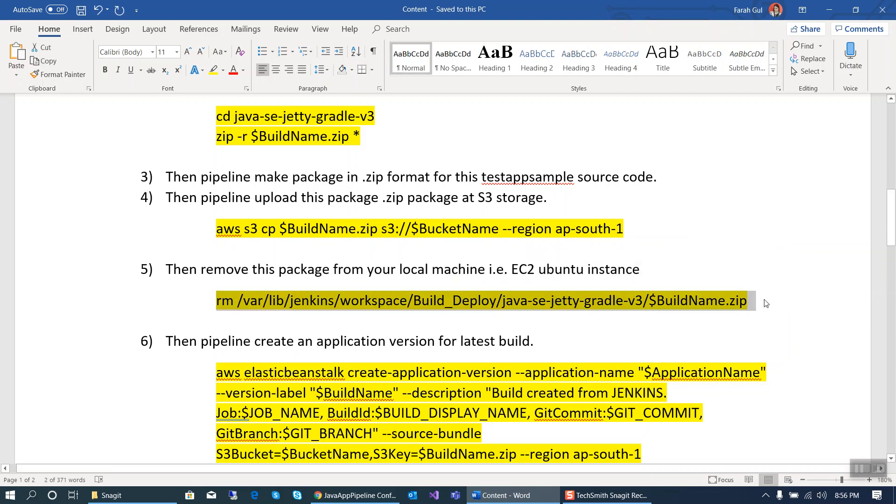
pyautogui.click(355, 495)
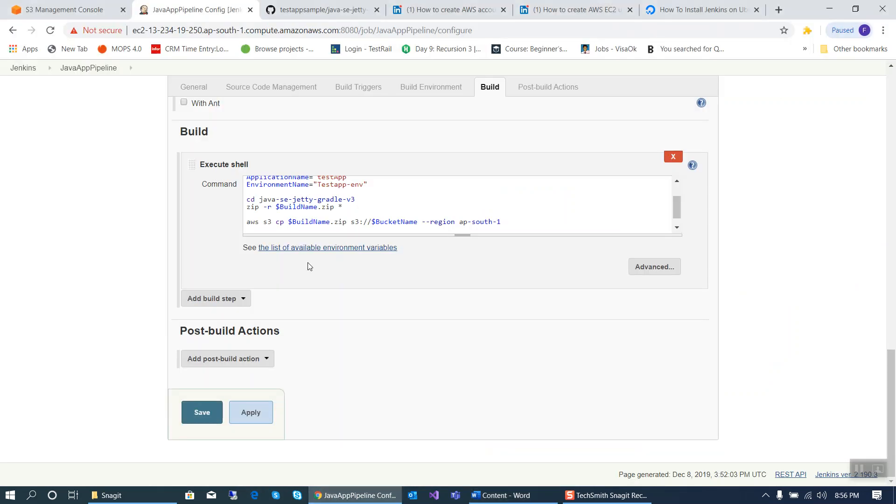
pyautogui.press('Return')
pyautogui.hotkey('ctrl', 'v')
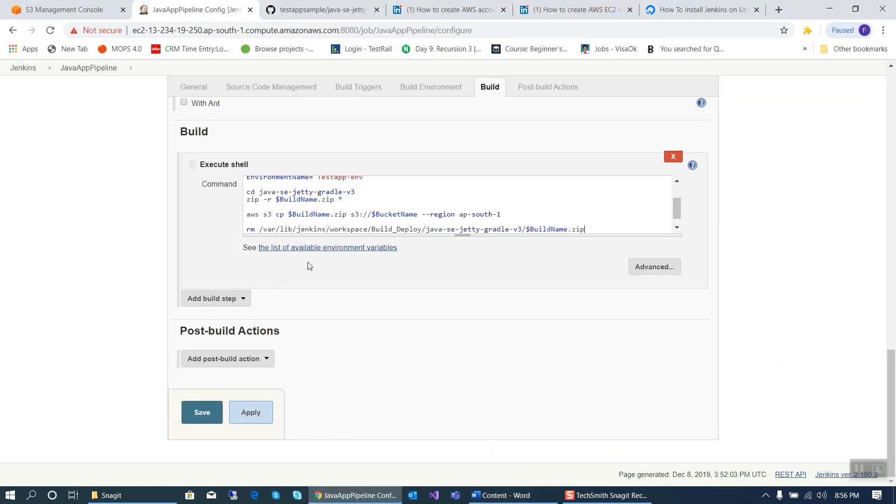
pyautogui.press('Return')
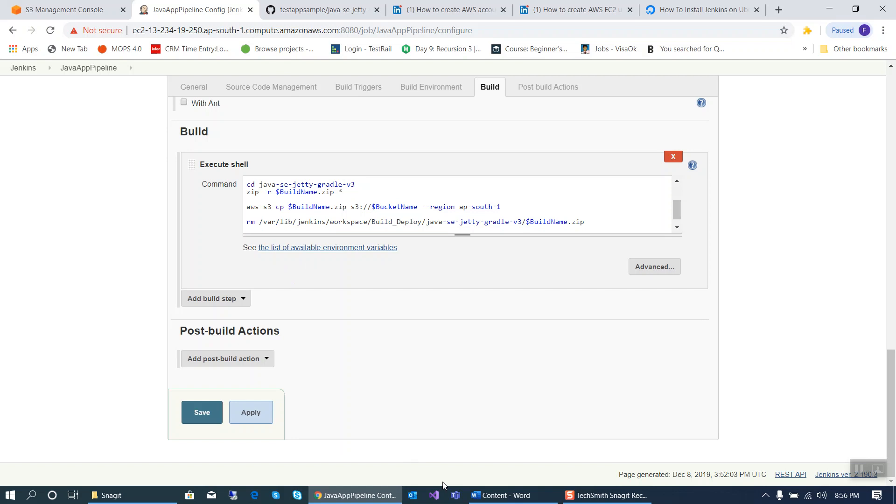
# Copy the full "aws elasticbeanstalk create-application-version" command under item 6 of the Word document into the Jenkins Execute shell command, below an empty line
pyautogui.click(500, 495)
pyautogui.click(385, 344)
pyautogui.scroll(-3, 384, 345)
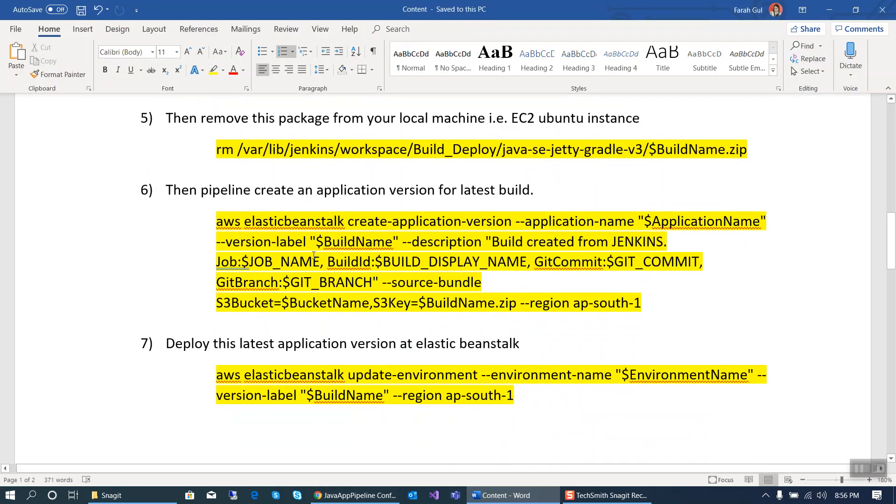
pyautogui.moveTo(203, 189); pyautogui.dragTo(574, 189)
pyautogui.click(532, 221)
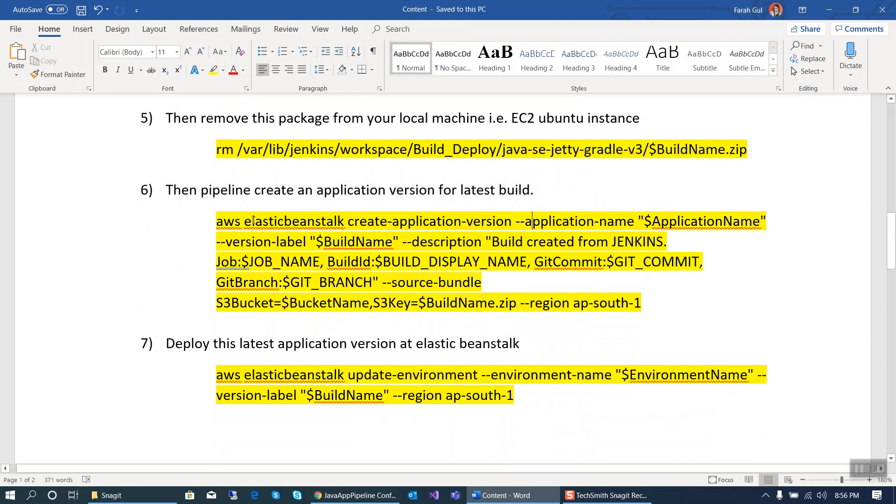
pyautogui.moveTo(224, 222); pyautogui.dragTo(646, 306)
pyautogui.rightClick(448, 240)
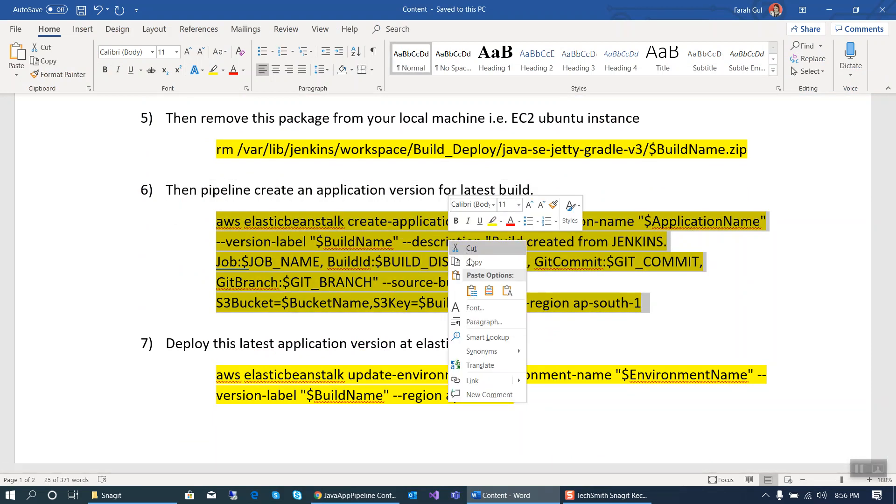
pyautogui.click(467, 260)
pyautogui.click(368, 496)
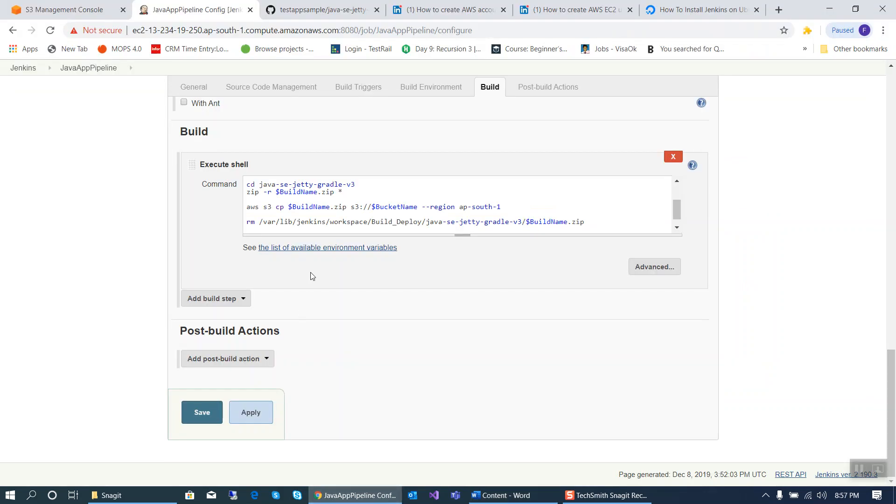
pyautogui.press('Return')
pyautogui.hotkey('ctrl', 'v')
pyautogui.press('Return')
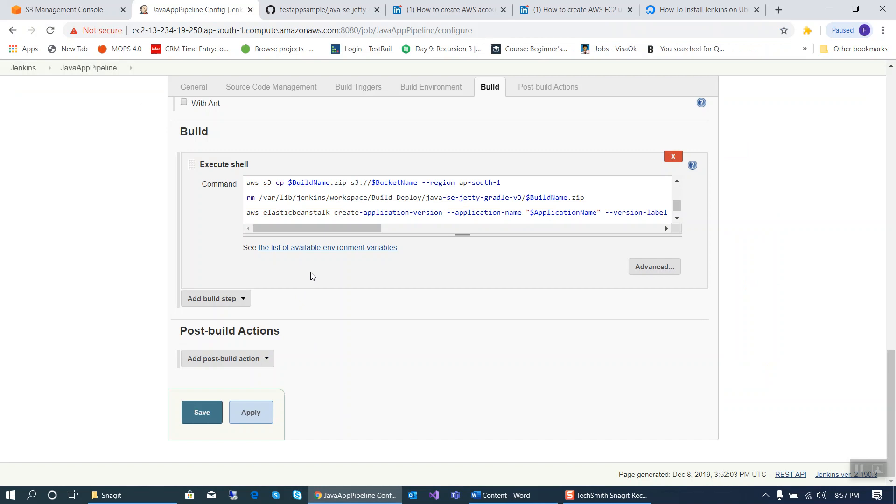
# Copy the "aws elasticbeanstalk update-environment" command under item 7 of the Word document into the Jenkins Execute shell command, below an empty line
pyautogui.click(502, 495)
pyautogui.click(381, 344)
pyautogui.moveTo(217, 375); pyautogui.dragTo(514, 399)
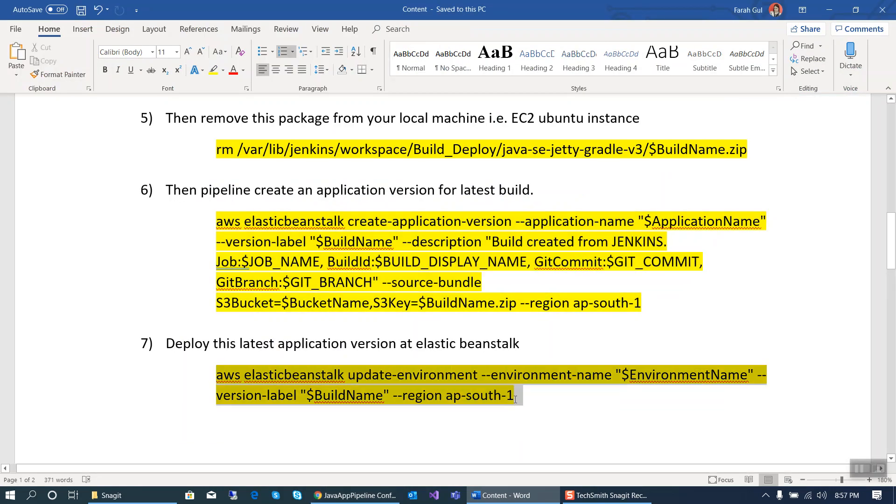
pyautogui.rightClick(464, 393)
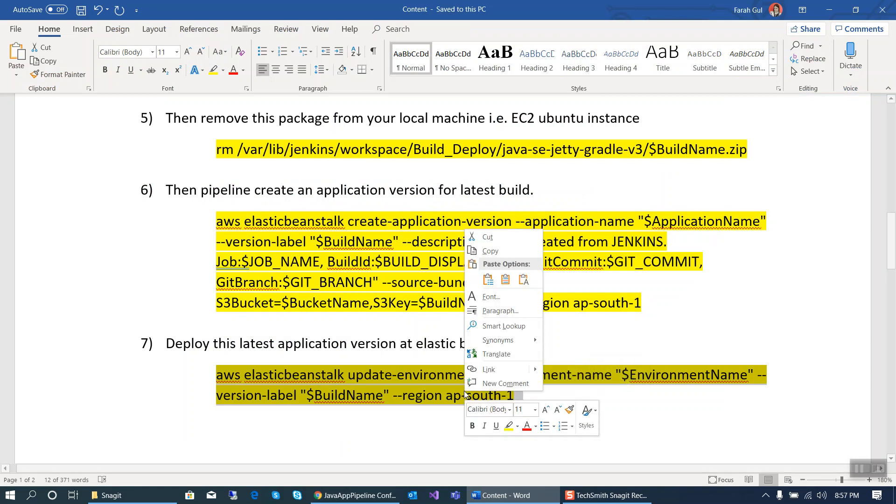
pyautogui.click(488, 251)
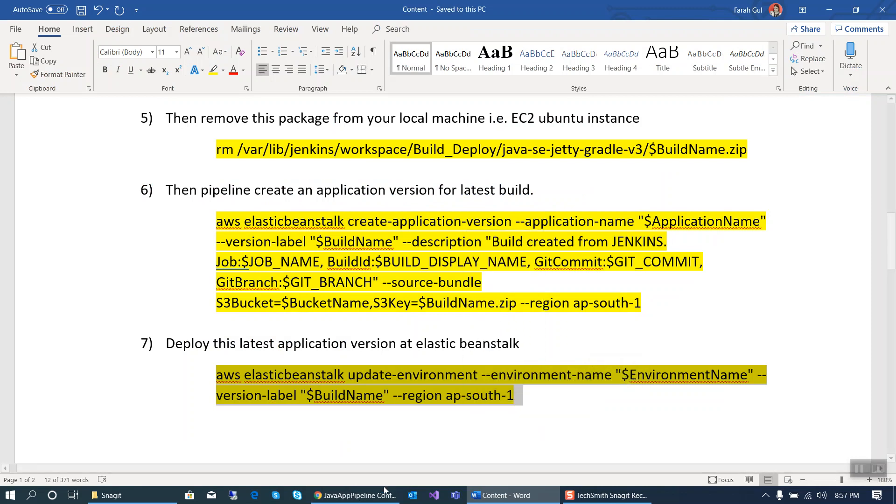
pyautogui.click(356, 495)
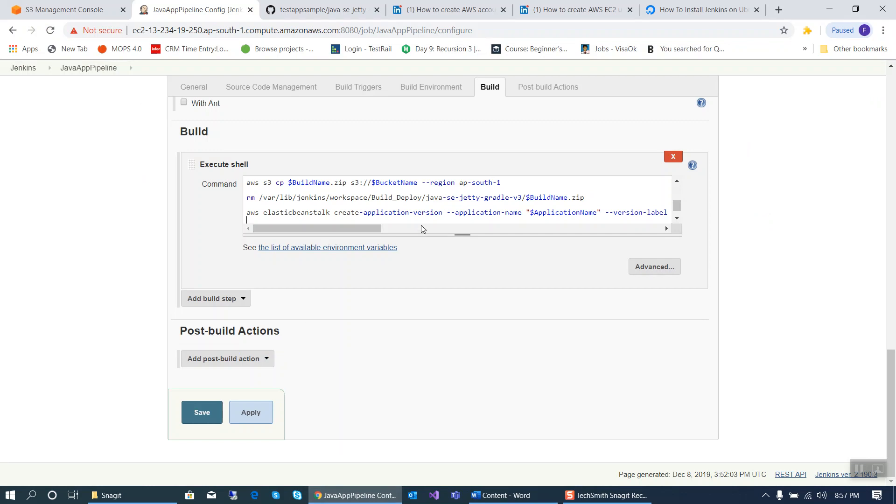
pyautogui.press('Return')
pyautogui.hotkey('ctrl', 'v')
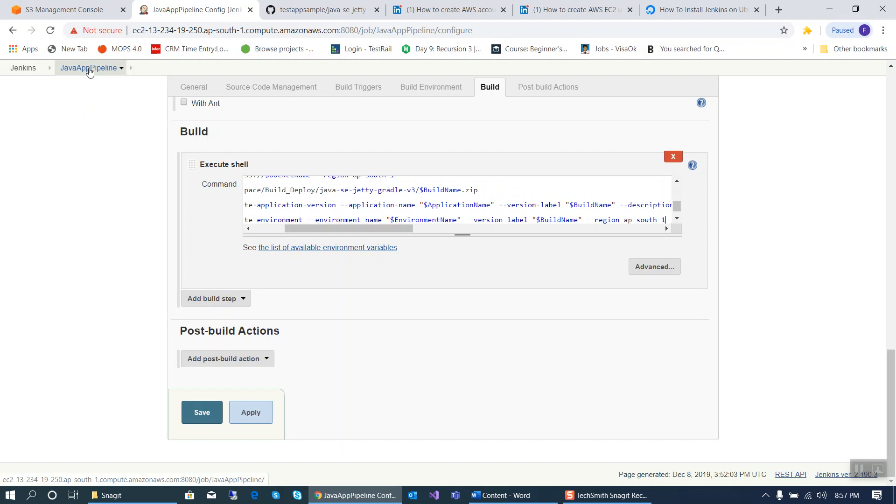
# Replace the folder name Build_Deploy with JavaAppPipeline in the workspace path of the rm command
pyautogui.hscroll(3, 326, 210)
pyautogui.hscroll(-8, 327, 208)
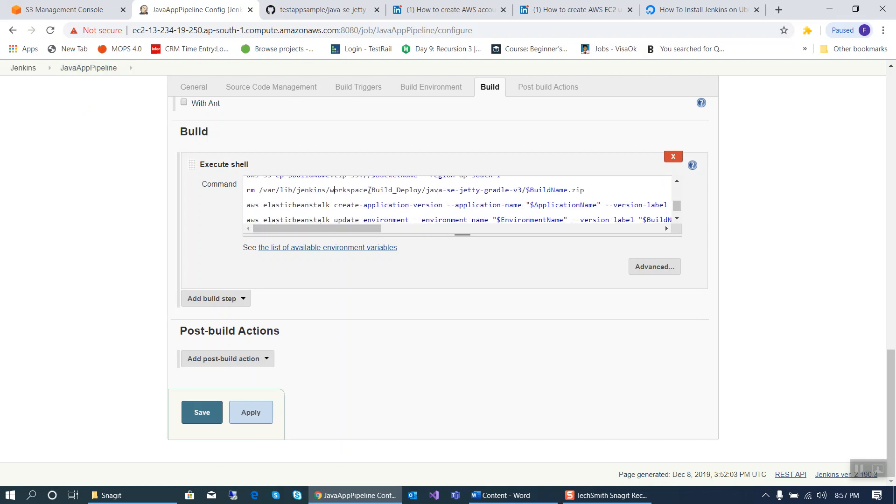
pyautogui.moveTo(372, 191); pyautogui.dragTo(421, 191)
pyautogui.write('Ja')
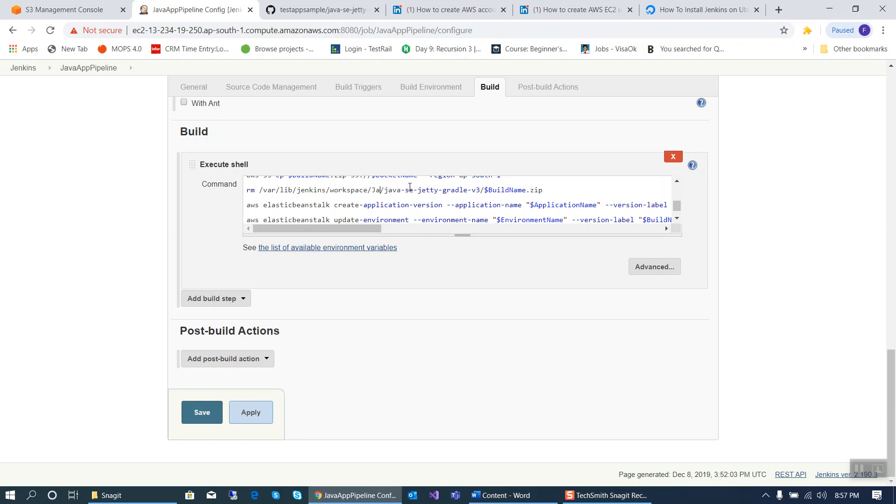
pyautogui.write('vaAppPipe')
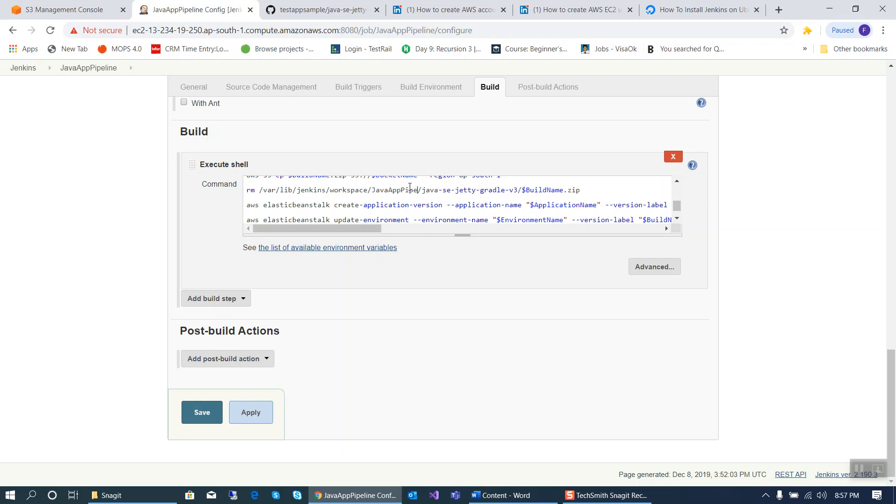
pyautogui.write('line')
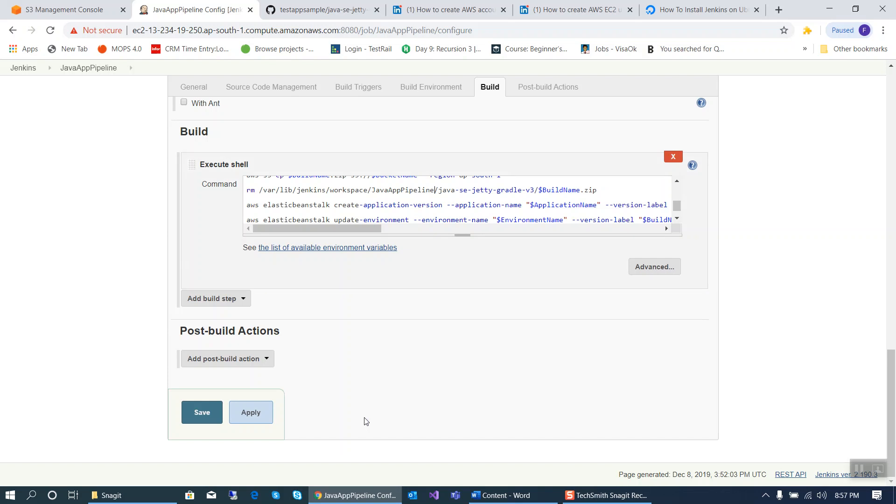
# Apply and save the job configuration, and start two builds of JavaAppPipeline
pyautogui.click(258, 416)
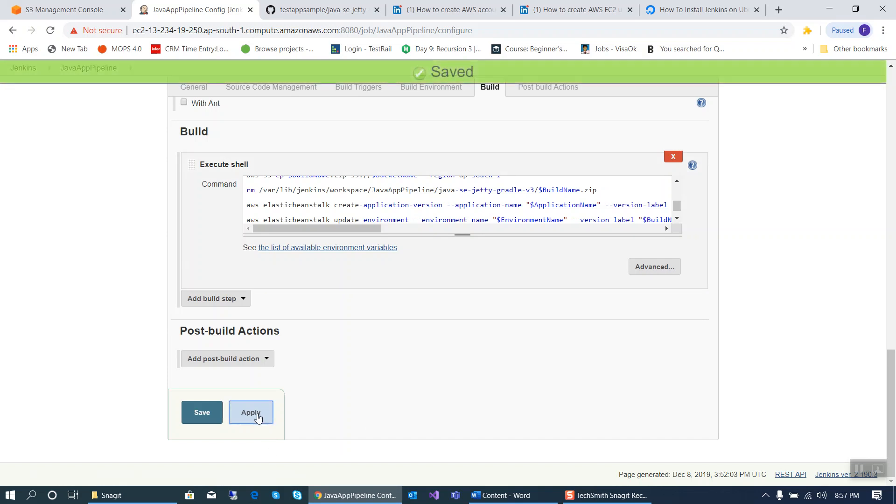
pyautogui.click(198, 422)
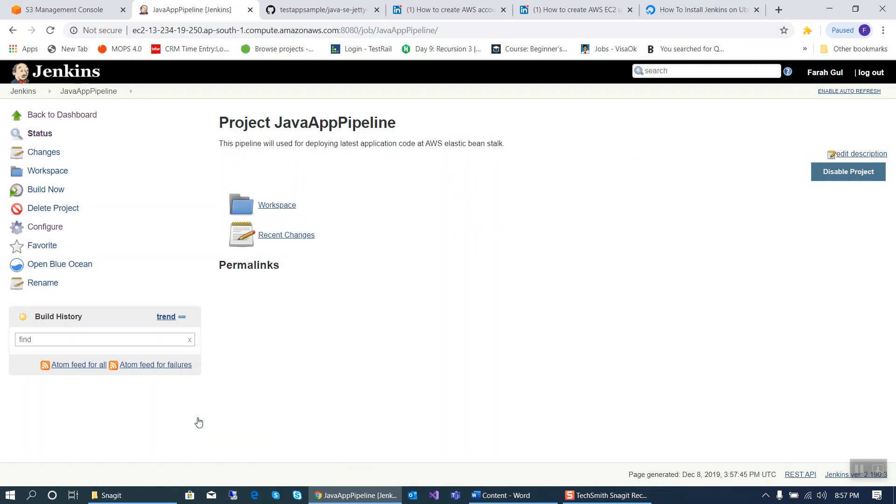
pyautogui.click(42, 196)
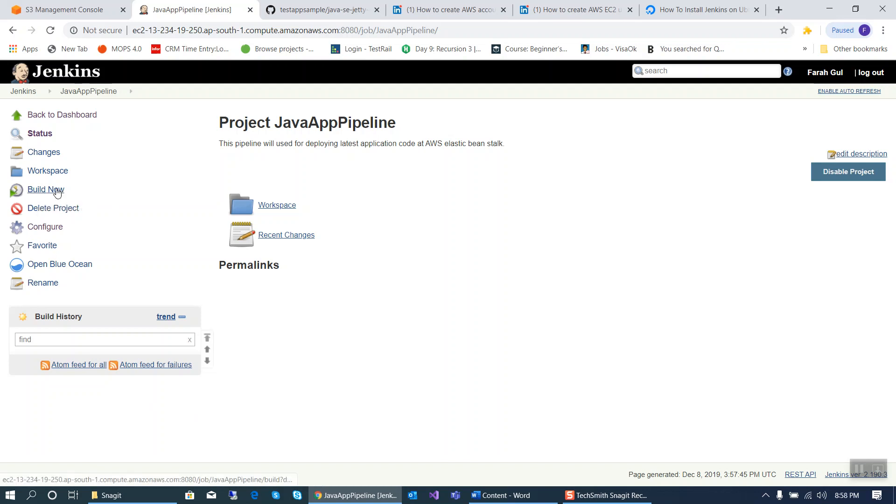
pyautogui.click(56, 192)
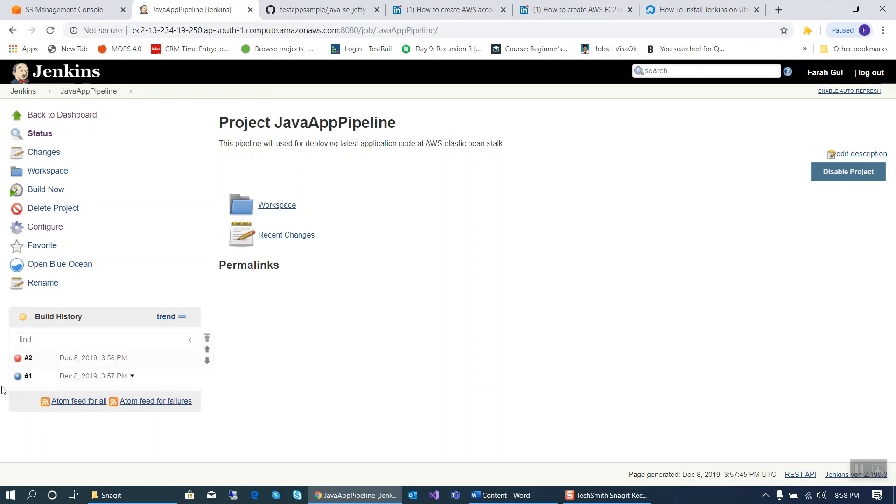
# Open the console output of build #1 and highlight the final status line at its end
pyautogui.click(28, 376)
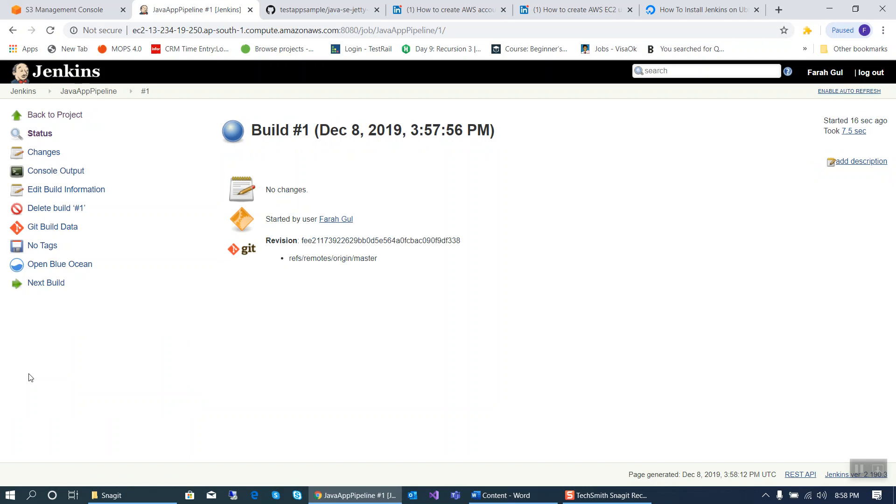
pyautogui.click(51, 173)
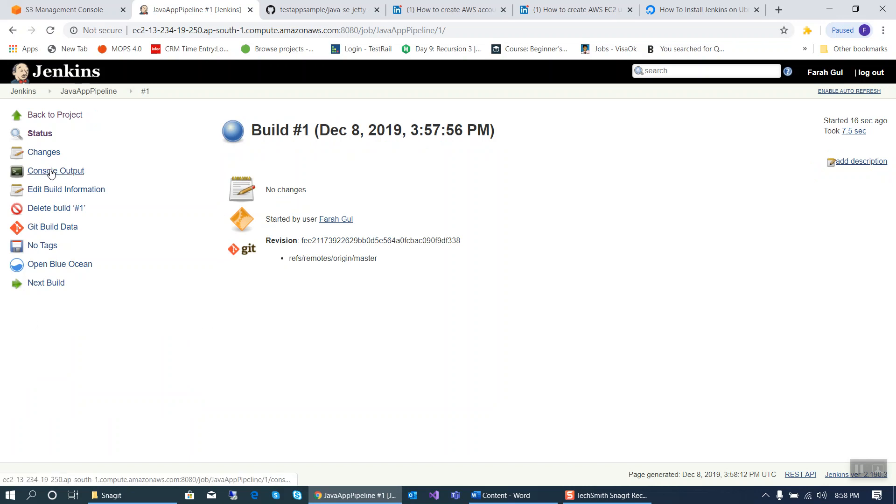
pyautogui.moveTo(234, 131)
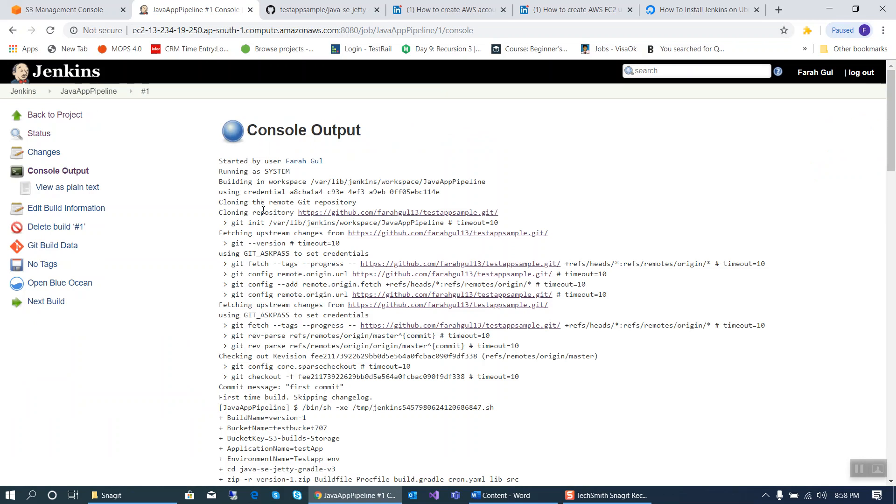
pyautogui.scroll(-20, 315, 241)
pyautogui.scroll(-10, 456, 422)
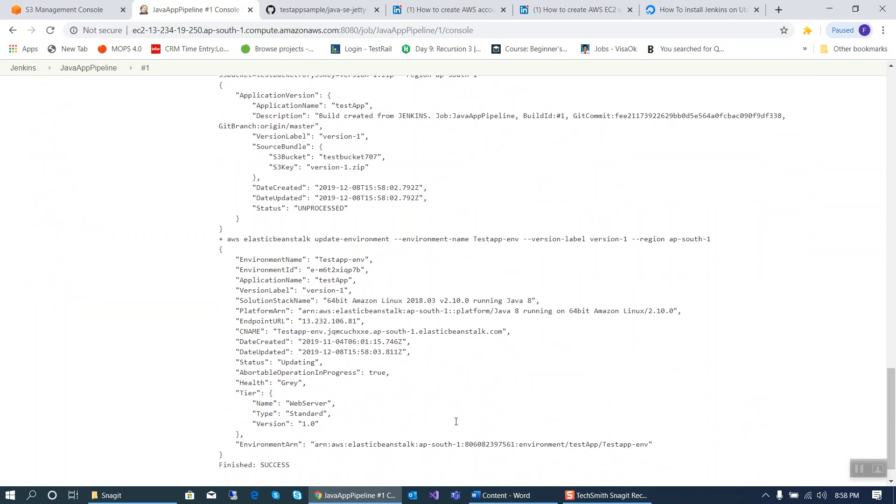
pyautogui.moveTo(219, 435); pyautogui.dragTo(343, 455)
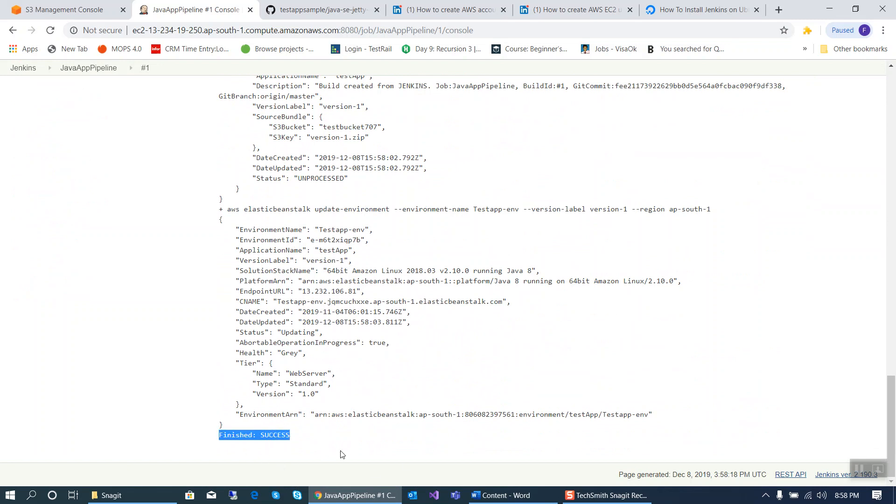
# Examine the Git clone, fetch and checkout lines at the start of build #1's console output by highlighting them
pyautogui.scroll(15, 386, 410)
pyautogui.scroll(15, 385, 410)
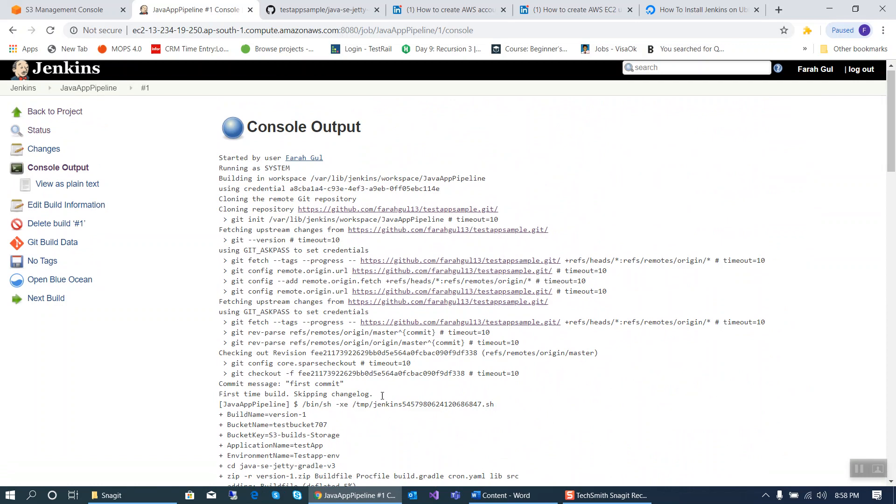
pyautogui.moveTo(220, 198); pyautogui.dragTo(516, 222)
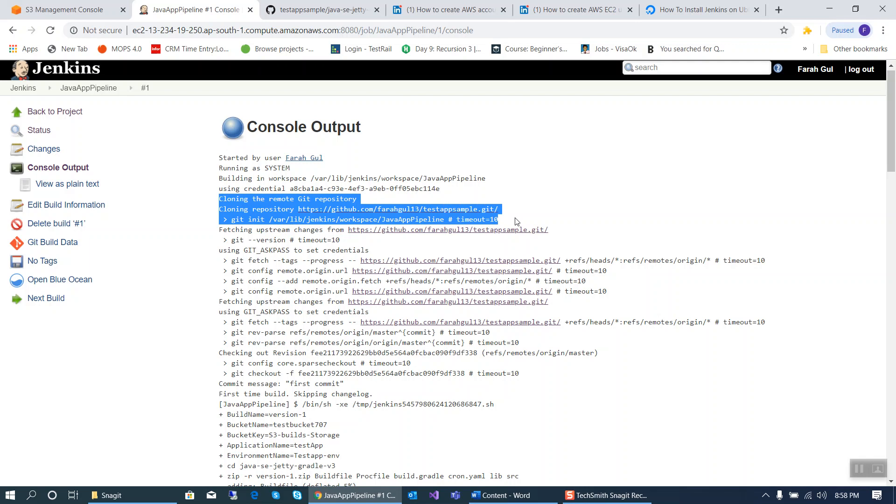
pyautogui.moveTo(516, 222); pyautogui.dragTo(604, 390)
pyautogui.click(585, 411)
# Highlight the build variable assignments from BuildName to EnvironmentName, and the "cd java-se-jetty-gradle-v3" command in the console output
pyautogui.scroll(-1, 280, 421)
pyautogui.scroll(-1, 280, 422)
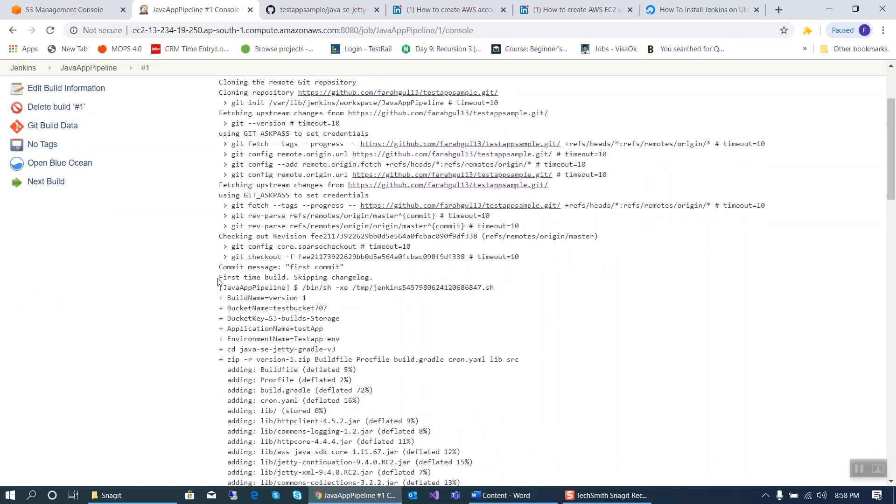
pyautogui.moveTo(219, 298); pyautogui.dragTo(354, 356)
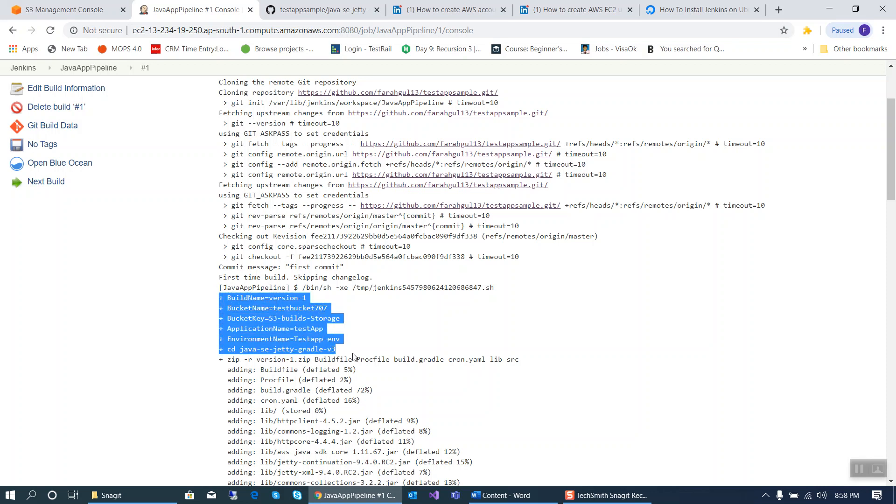
pyautogui.scroll(-2, 409, 397)
pyautogui.click(278, 255)
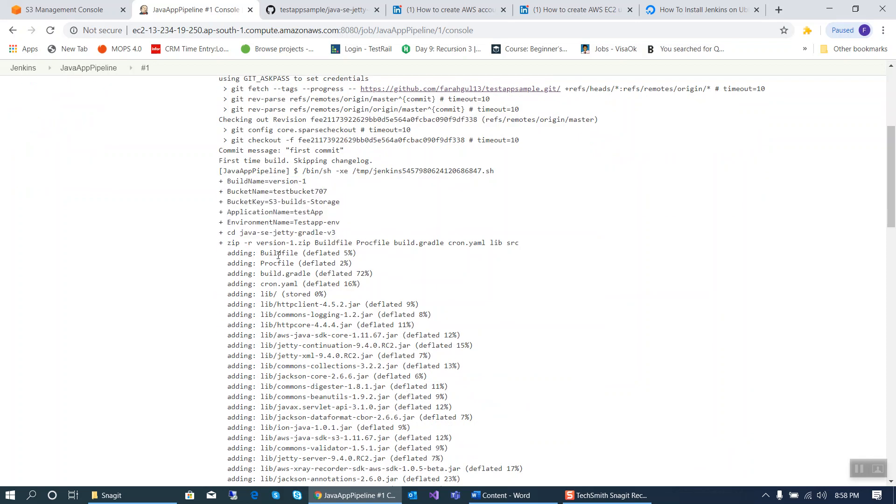
pyautogui.moveTo(231, 235); pyautogui.dragTo(352, 234)
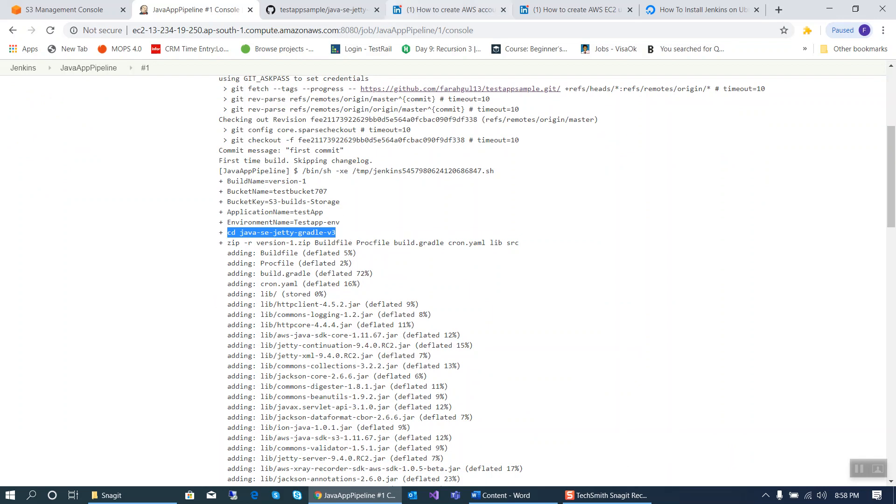
# Check the root of the testappsample repository on GitHub and open its java-se-jetty-gradle-v3 folder
pyautogui.hotkey('ctrl', 'Tab')
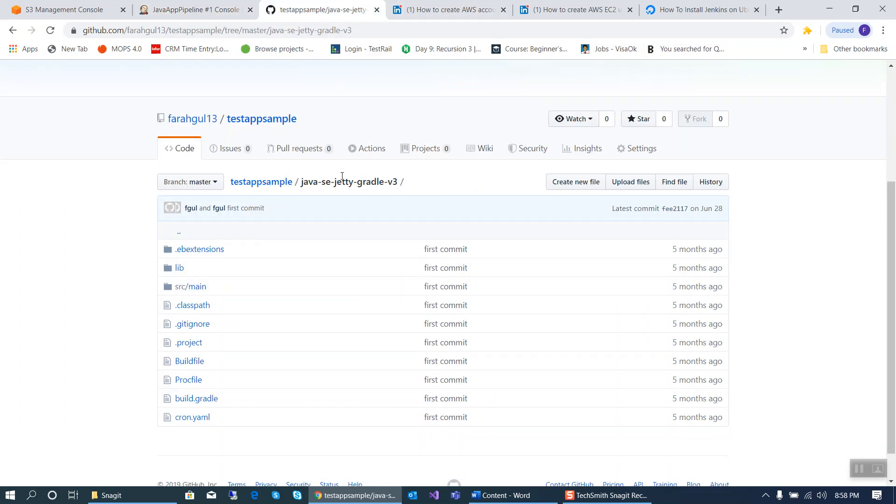
pyautogui.click(285, 183)
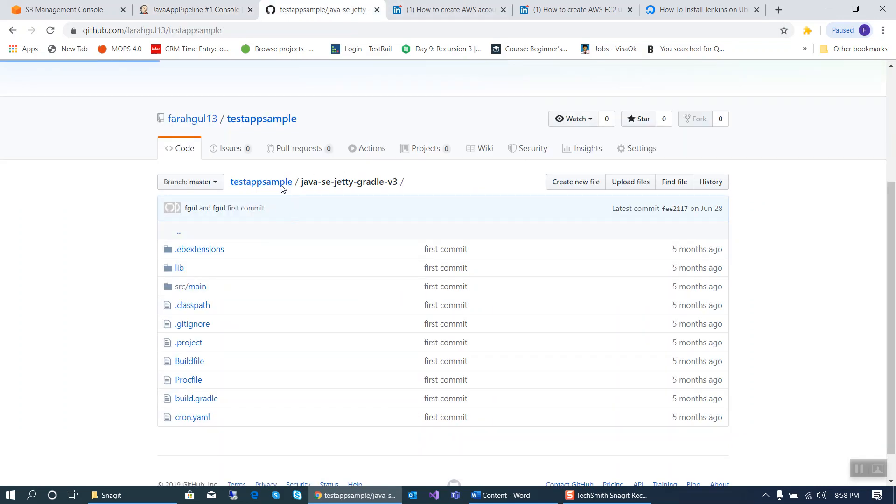
pyautogui.scroll(-3, 222, 416)
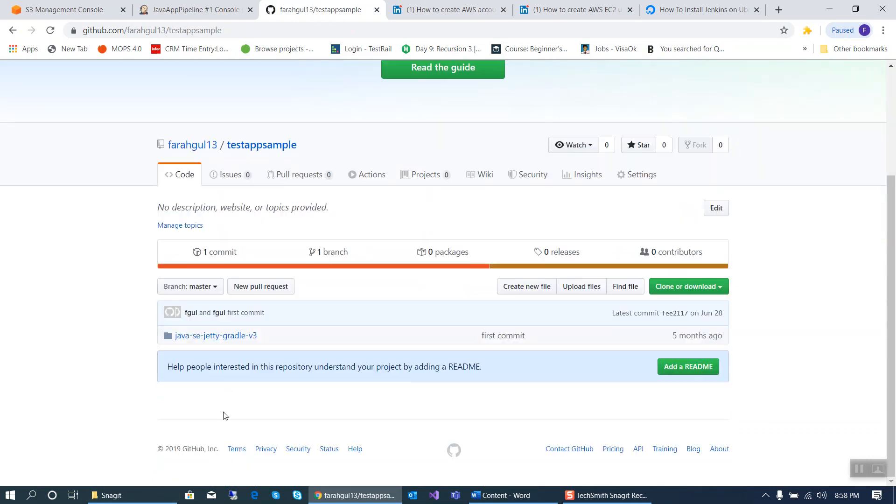
pyautogui.click(221, 336)
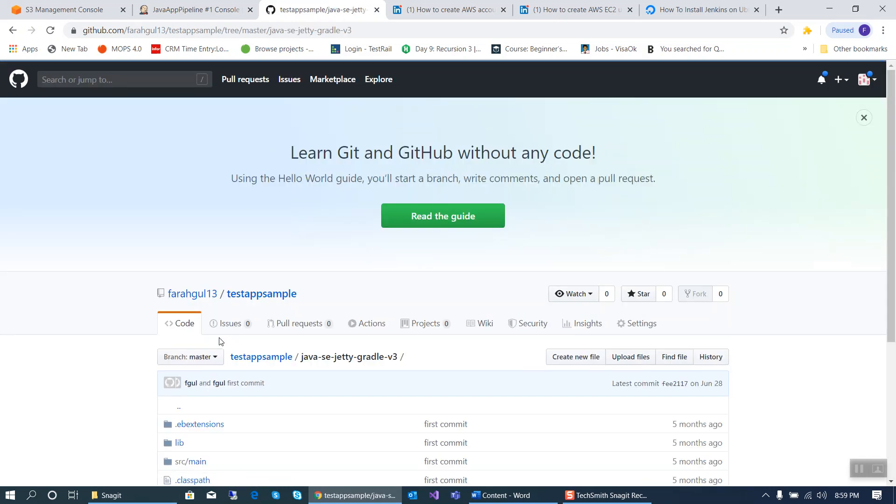
# Return to build #1's console output in Jenkins and highlight the cd command and the "zip -r version-1.zip" command
pyautogui.click(196, 9)
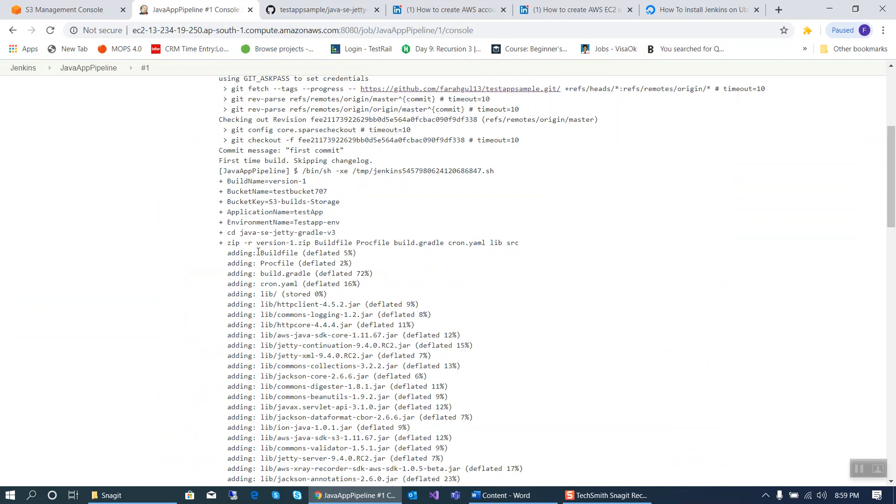
pyautogui.moveTo(228, 232); pyautogui.dragTo(383, 232)
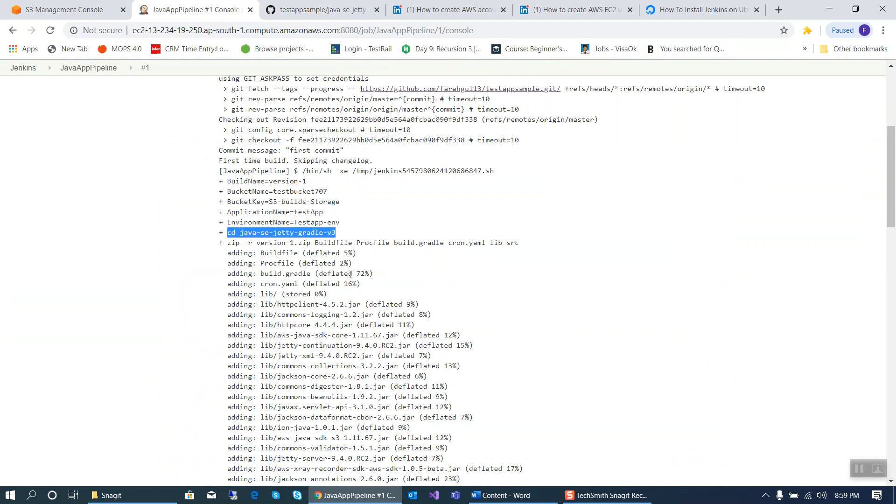
pyautogui.click(232, 251)
pyautogui.moveTo(226, 244); pyautogui.dragTo(537, 254)
pyautogui.click(500, 281)
# Highlight the "aws s3 cp version-1.zip" command in the console output, and reload the testbucket707 bucket page in the S3 console
pyautogui.scroll(-7, 380, 282)
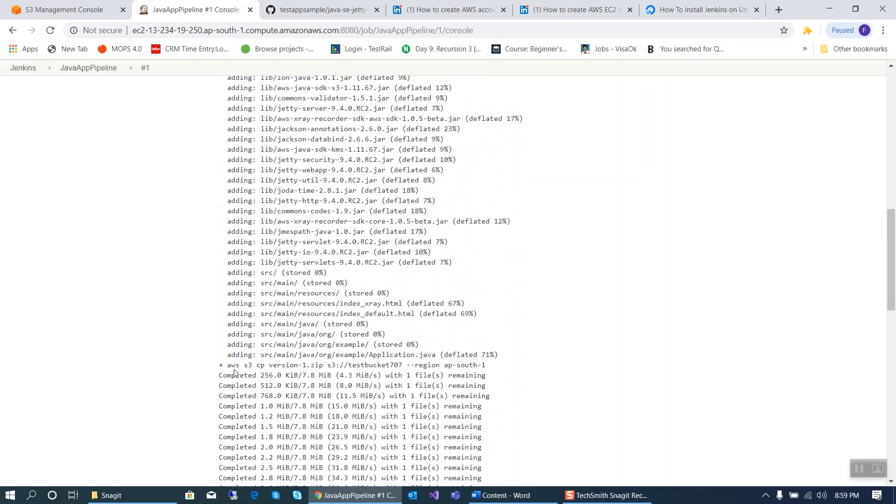
pyautogui.moveTo(229, 366); pyautogui.dragTo(496, 367)
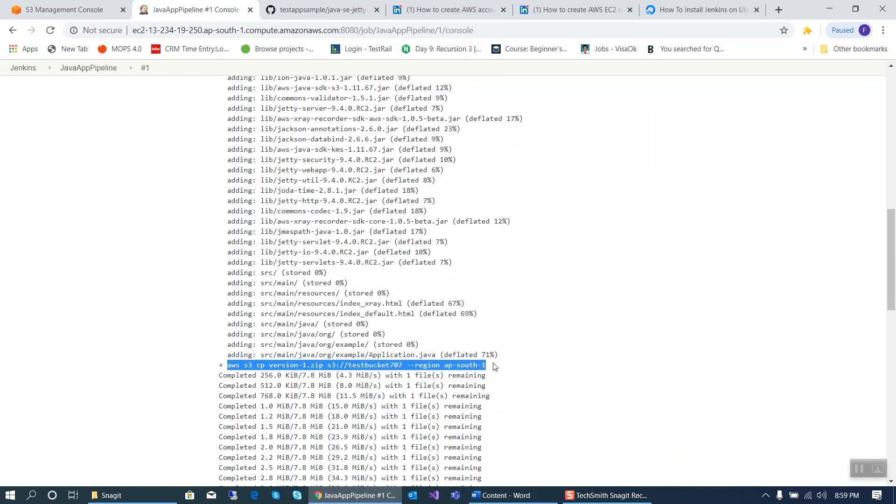
pyautogui.moveTo(252, 375); pyautogui.dragTo(244, 372)
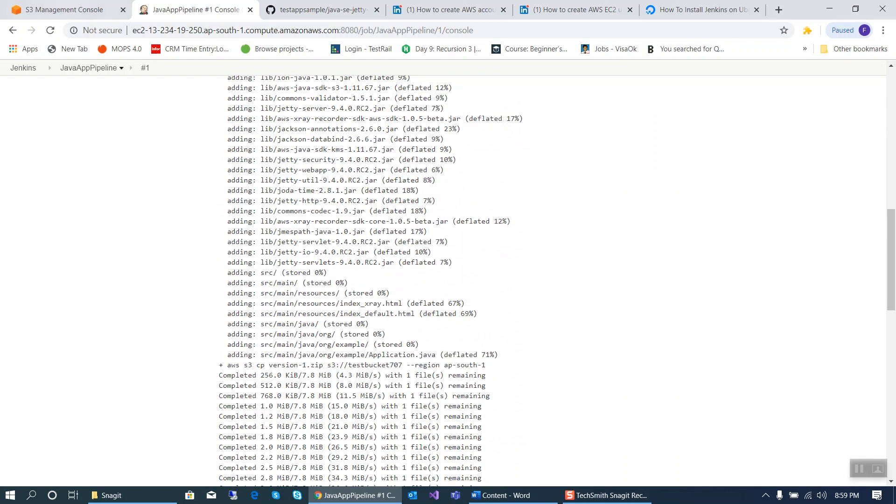
pyautogui.click(64, 10)
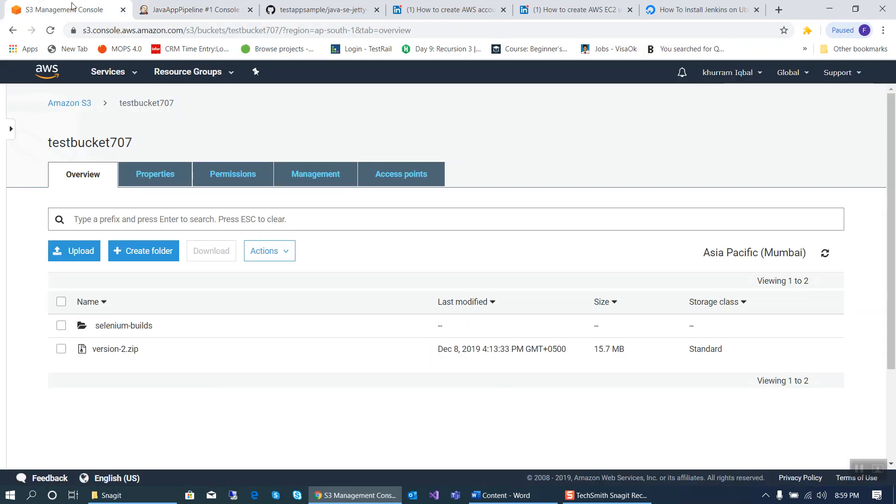
pyautogui.click(219, 31)
pyautogui.press('Return')
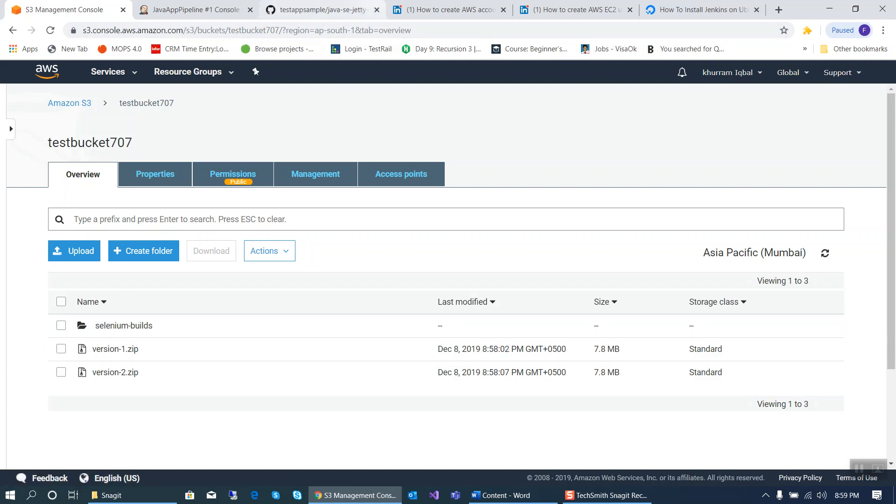
# Return to the Jenkins console output and highlight the rm command that deletes version-1.zip from the JavaAppPipeline workspace
pyautogui.click(232, 6)
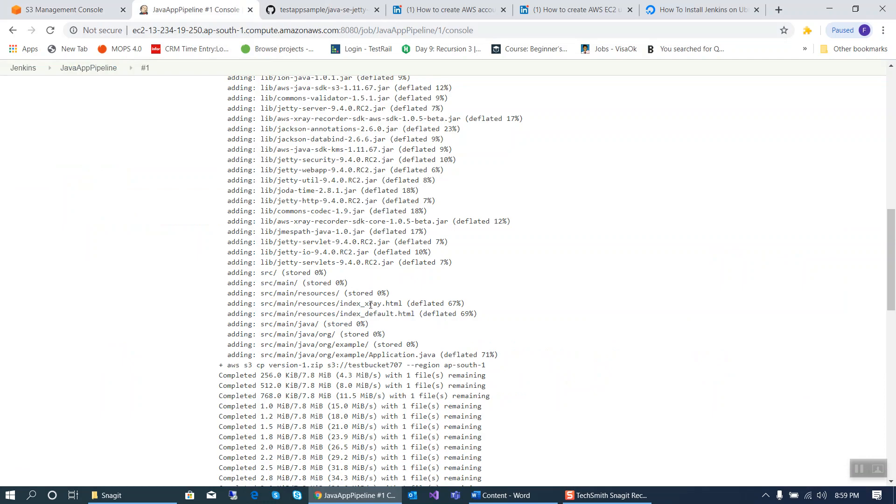
pyautogui.scroll(-3, 277, 394)
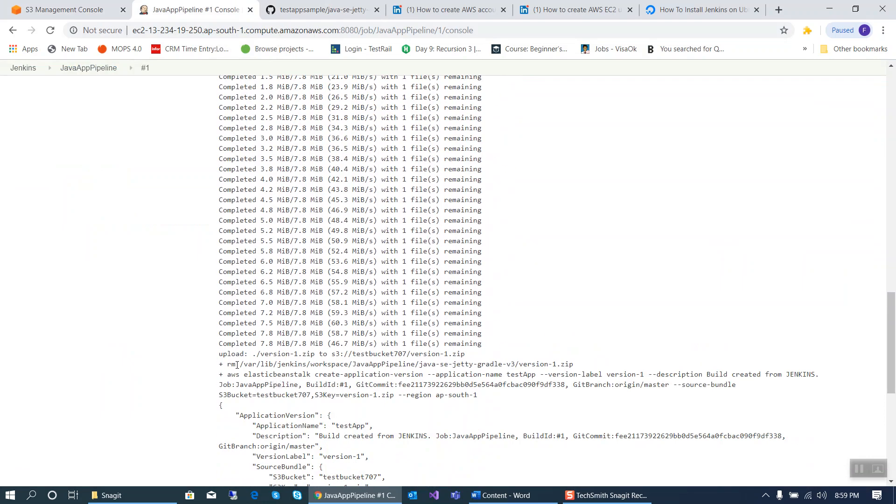
pyautogui.moveTo(225, 365); pyautogui.dragTo(587, 368)
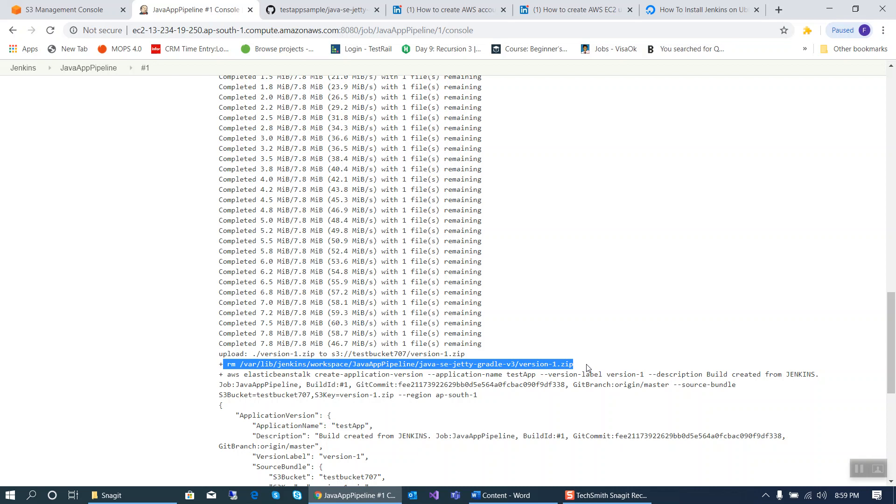
pyautogui.scroll(-2, 587, 367)
pyautogui.click(453, 353)
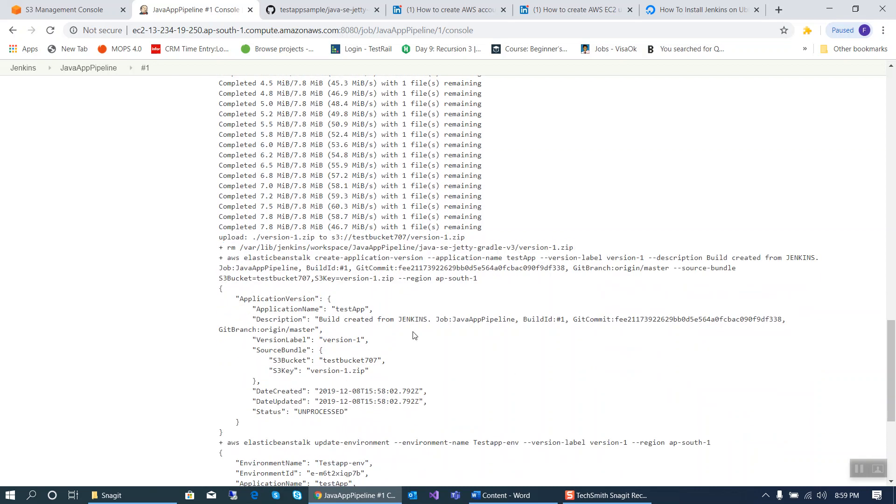
# Highlight the complete "aws elasticbeanstalk create-application-version" command below the rm line in the console output
pyautogui.moveTo(231, 260); pyautogui.dragTo(423, 259)
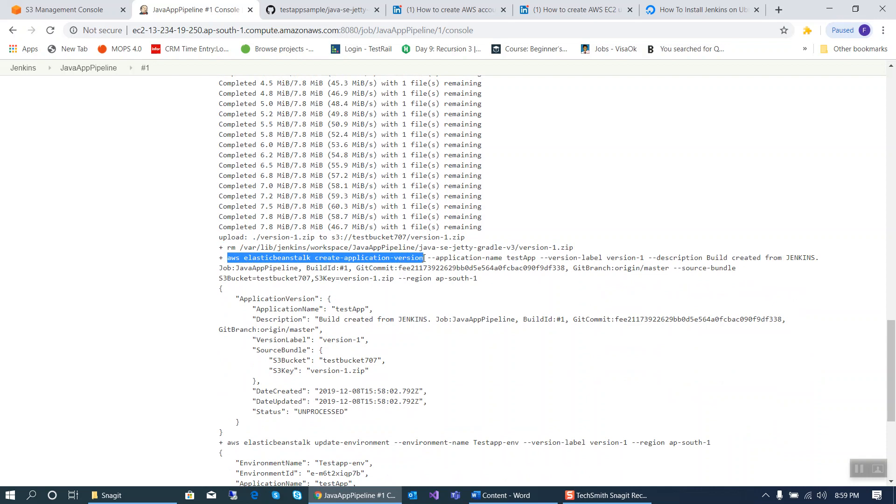
pyautogui.click(422, 267)
pyautogui.moveTo(654, 246); pyautogui.dragTo(226, 247)
pyautogui.click(310, 254)
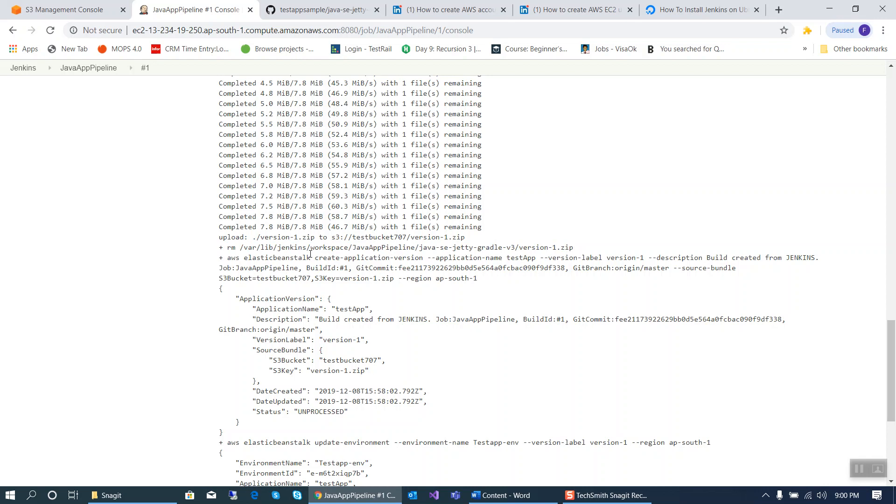
pyautogui.moveTo(228, 259); pyautogui.dragTo(774, 283)
pyautogui.click(467, 343)
# Examine the ApplicationVersion response, highlighting its application name, description, version label, source bundle, dates and status
pyautogui.scroll(-3, 411, 354)
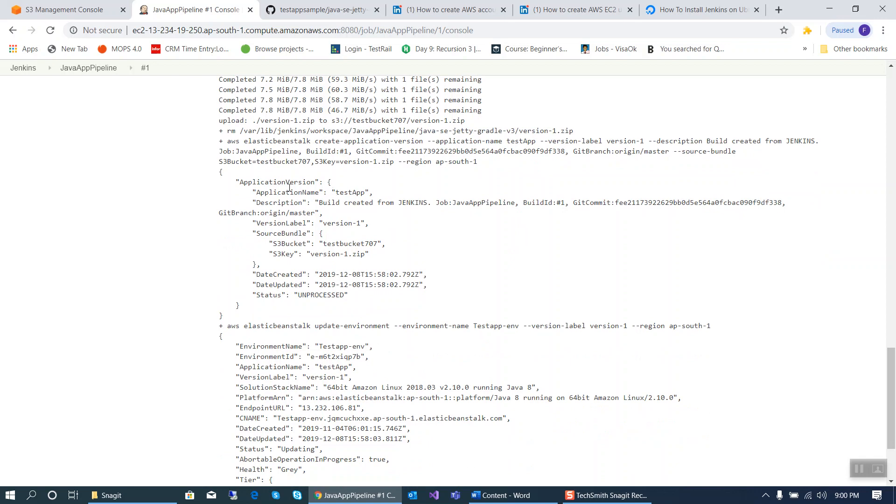
pyautogui.moveTo(239, 181); pyautogui.dragTo(364, 196)
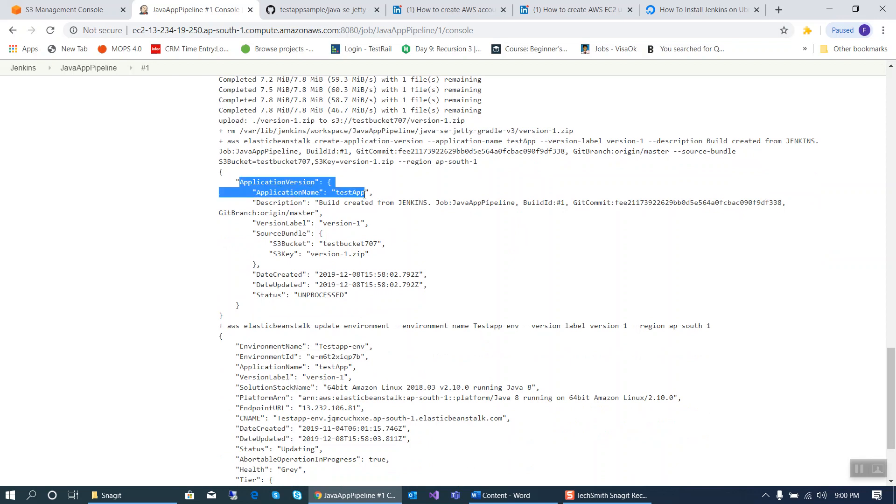
pyautogui.click(352, 211)
pyautogui.moveTo(254, 209); pyautogui.dragTo(511, 202)
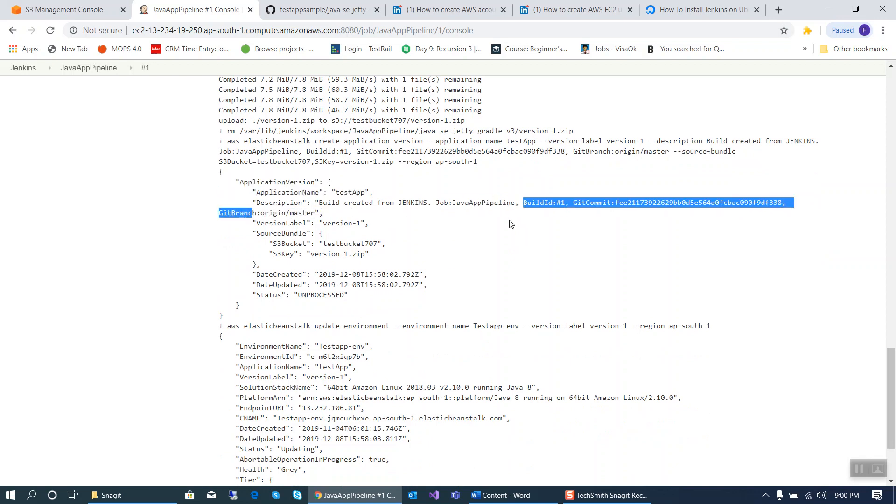
pyautogui.click(488, 252)
pyautogui.moveTo(270, 223); pyautogui.dragTo(391, 265)
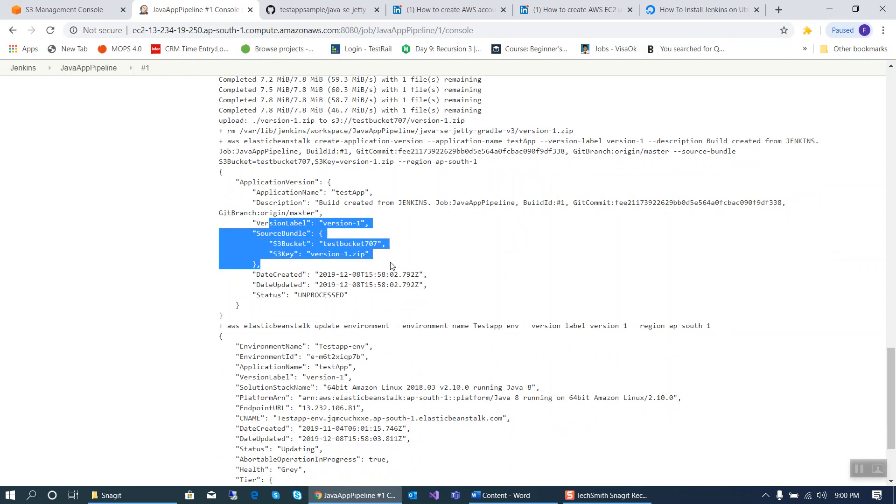
pyautogui.click(356, 265)
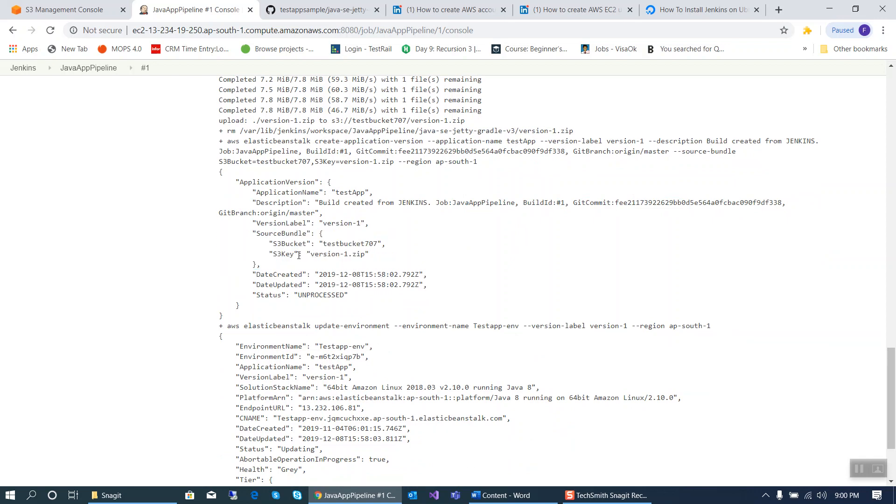
pyautogui.moveTo(299, 255); pyautogui.dragTo(385, 259)
pyautogui.moveTo(273, 248); pyautogui.dragTo(407, 248)
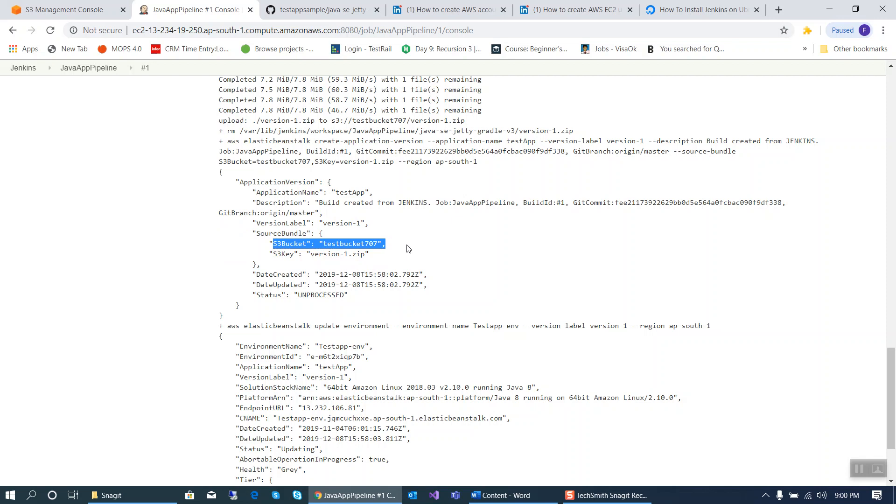
pyautogui.click(389, 269)
pyautogui.moveTo(248, 275); pyautogui.dragTo(372, 320)
pyautogui.click(372, 320)
# Highlight the "aws elasticbeanstalk update-environment" command and the environment name, environment ID and application name in its response
pyautogui.scroll(-3, 372, 321)
pyautogui.moveTo(228, 210); pyautogui.dragTo(714, 207)
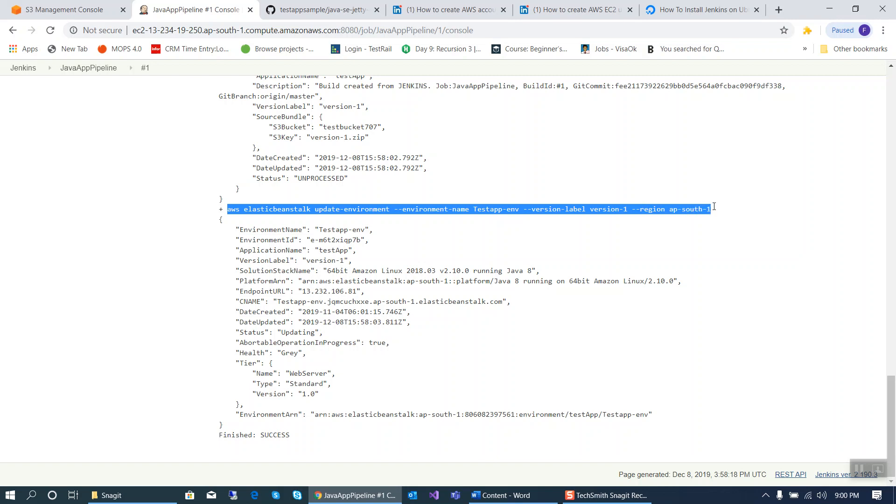
pyautogui.click(634, 257)
pyautogui.moveTo(237, 228); pyautogui.dragTo(379, 232)
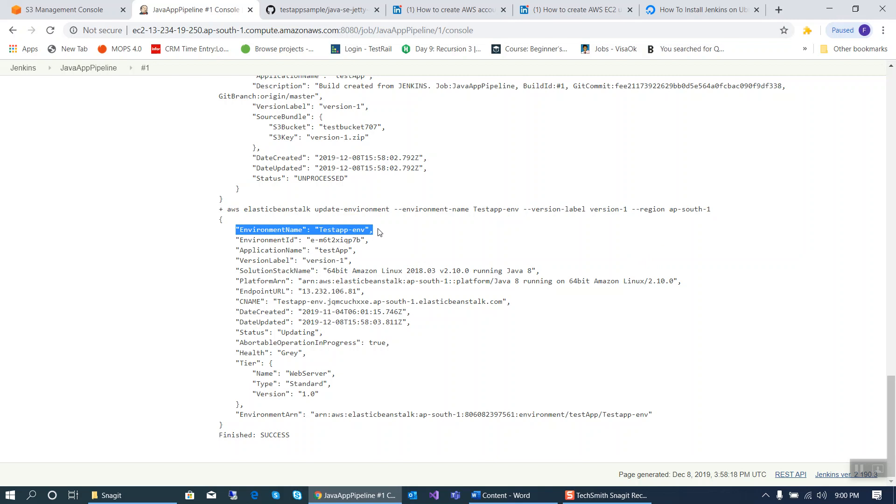
pyautogui.moveTo(218, 241); pyautogui.dragTo(390, 244)
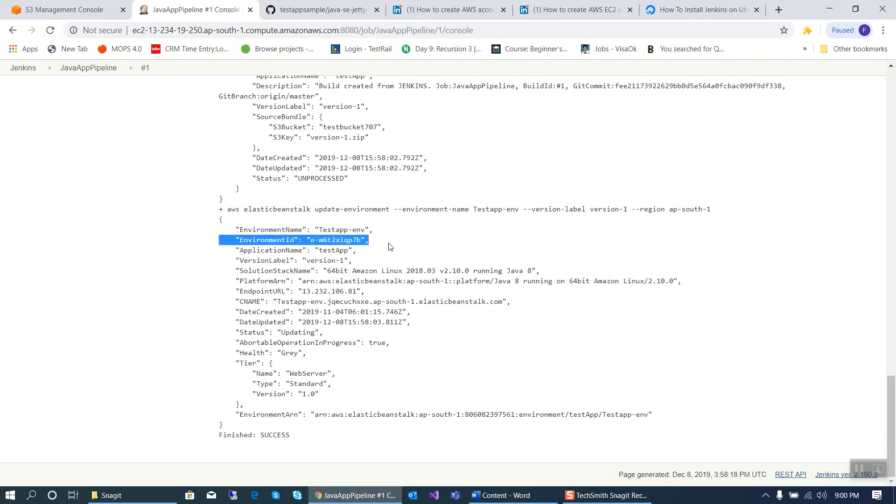
pyautogui.moveTo(230, 256); pyautogui.dragTo(364, 257)
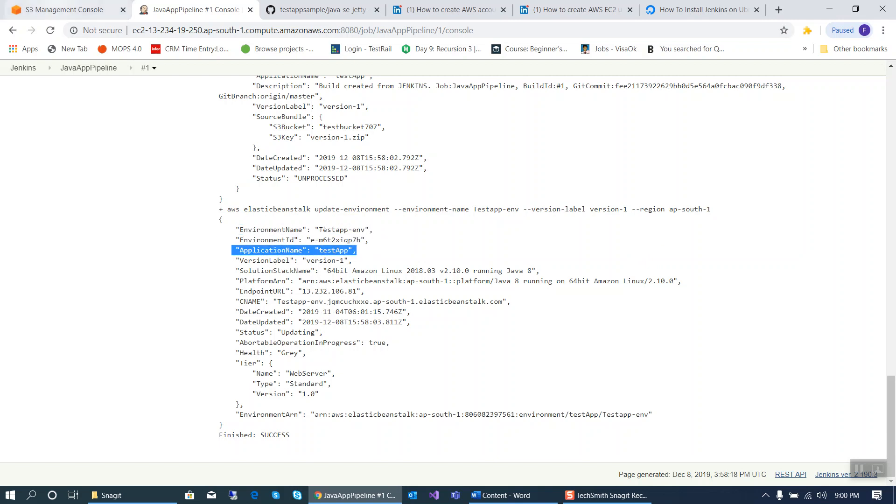
# Switch to the AWS console and open the Elastic Beanstalk service to view its applications
pyautogui.click(68, 18)
pyautogui.click(112, 73)
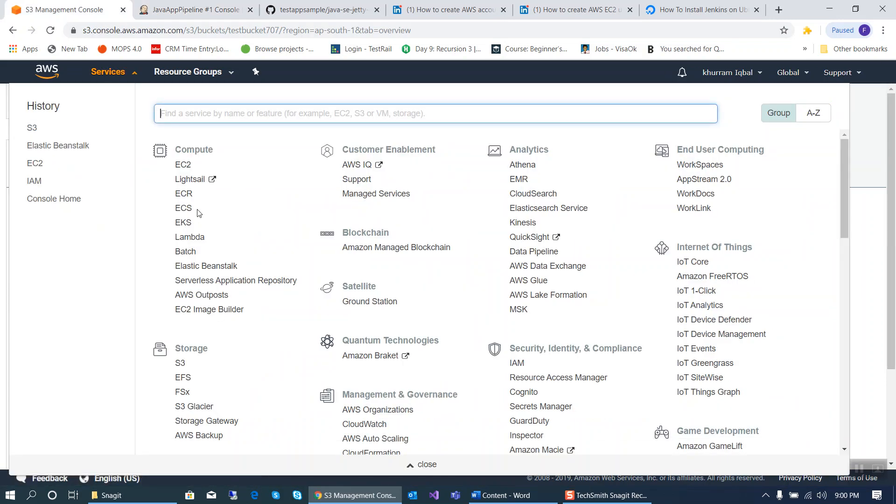
pyautogui.click(54, 146)
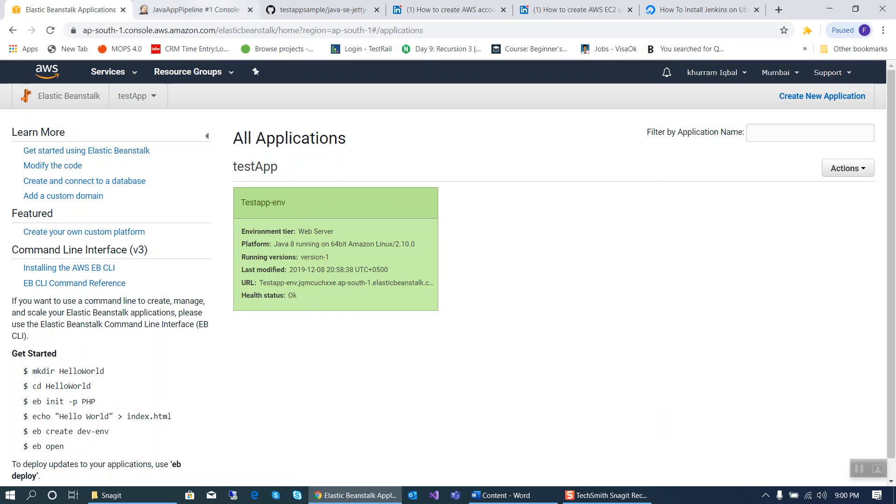
# Switch back to the Jenkins console output of build #1 and highlight the remaining lines of the environment update response
pyautogui.click(218, 5)
pyautogui.moveTo(232, 260); pyautogui.dragTo(373, 263)
pyautogui.click(304, 277)
pyautogui.moveTo(236, 270); pyautogui.dragTo(429, 406)
pyautogui.click(323, 428)
# Return from the console output to the JavaAppPipeline project page and start a new build
pyautogui.scroll(12, 323, 427)
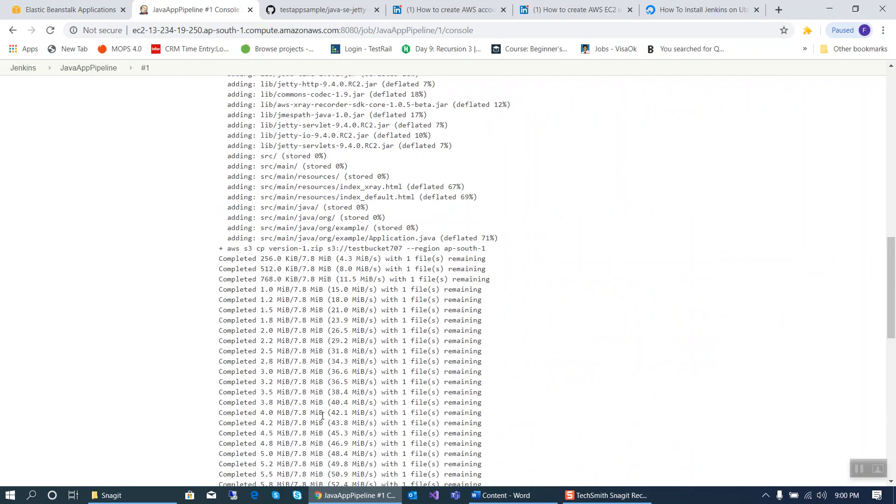
pyautogui.scroll(15, 322, 416)
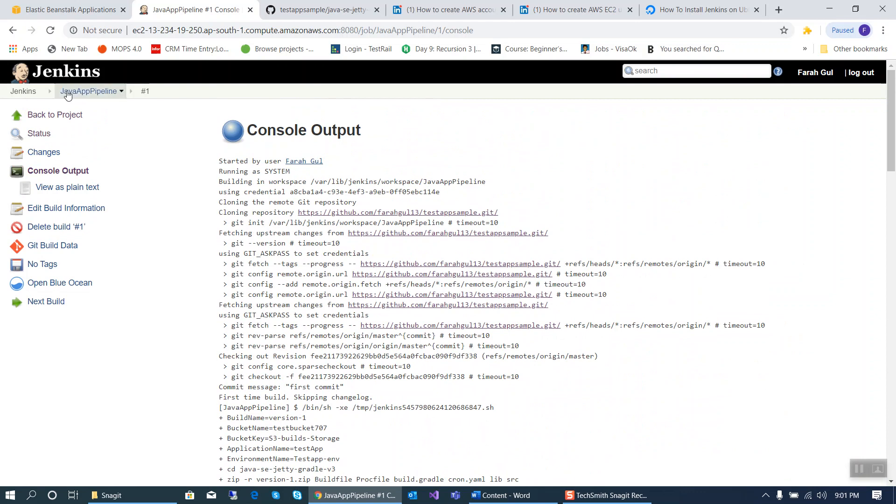
pyautogui.click(67, 93)
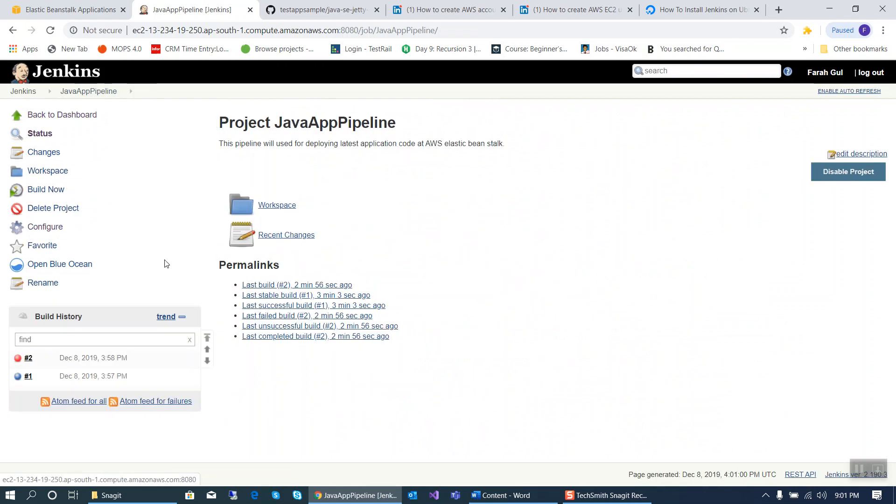
pyautogui.click(41, 191)
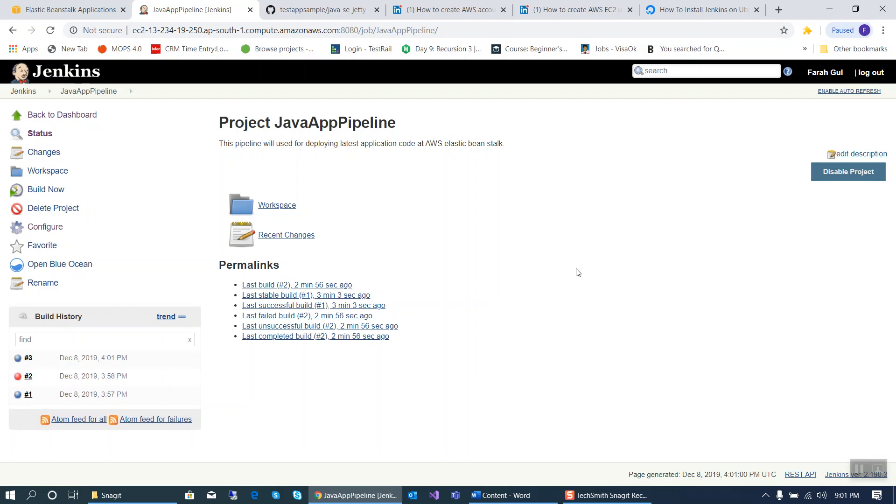
# Open the console output of build #3 and check the java-se-jetty-gradle-v3 folder in the GitHub repository
pyautogui.click(28, 358)
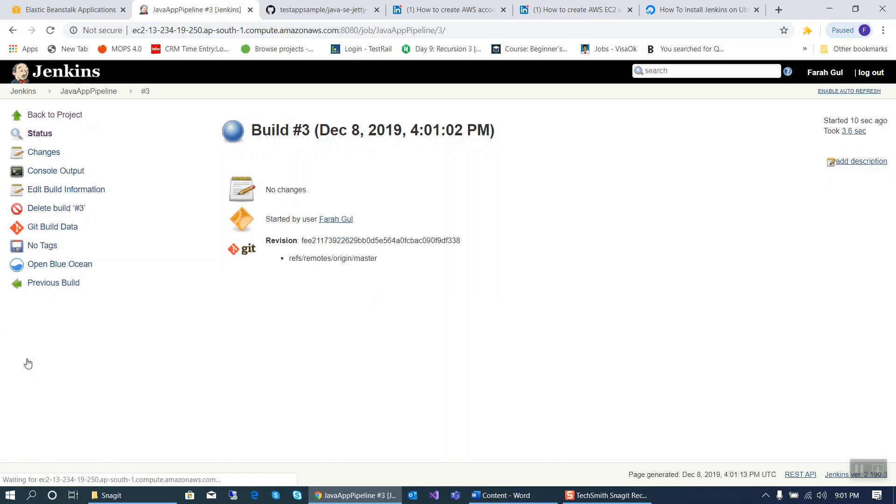
pyautogui.click(58, 171)
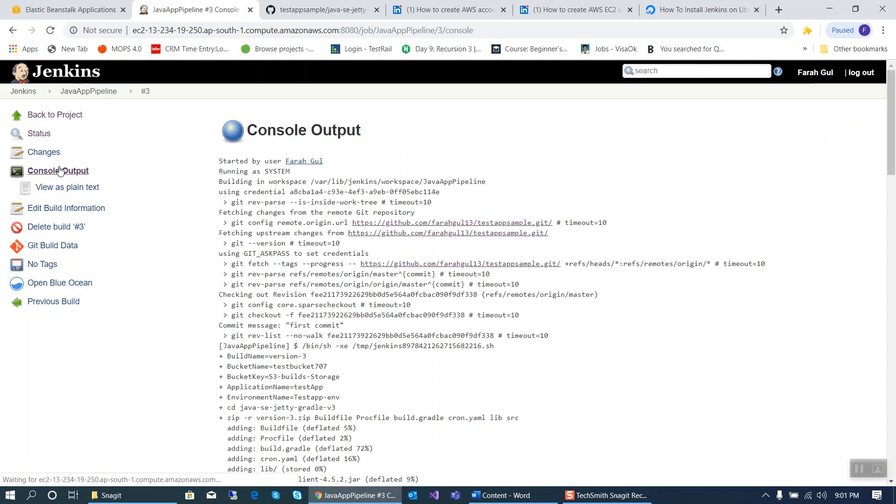
pyautogui.click(342, 3)
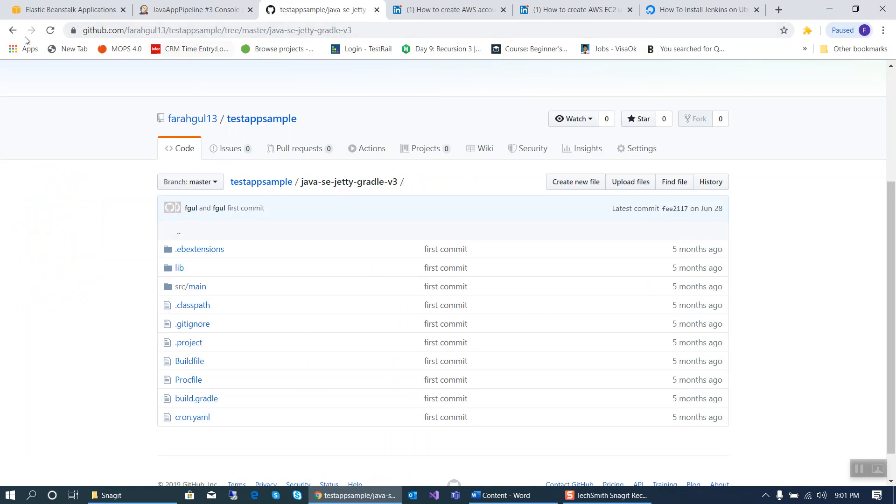
# Switch to the AWS console, open the S3 service and view the contents of the testbucket707 bucket
pyautogui.click(39, 4)
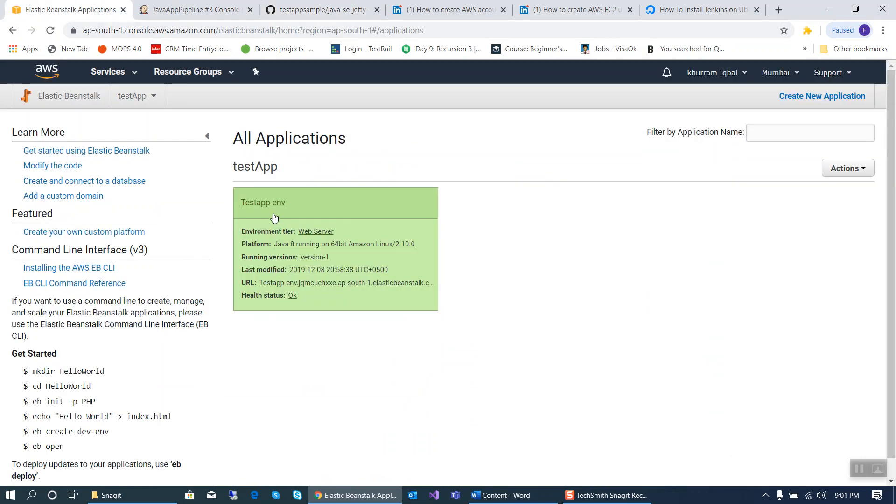
pyautogui.click(100, 83)
pyautogui.click(32, 146)
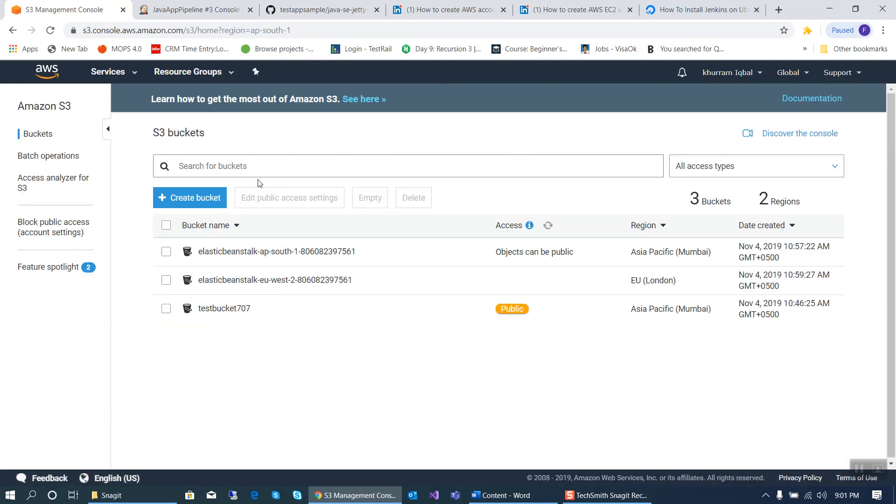
pyautogui.click(232, 309)
pyautogui.click(236, 310)
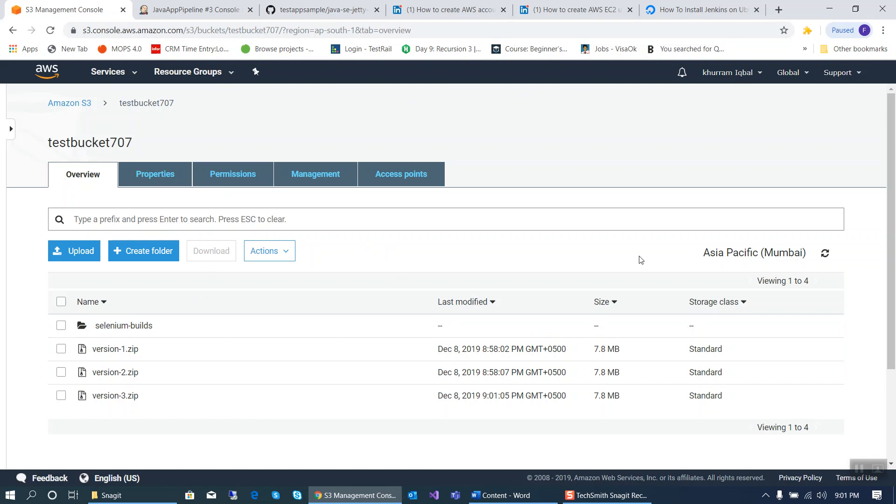
# Switch to Word to review the pipeline steps and prerequisites in the Content document, and return to the S3 bucket in the browser
pyautogui.click(507, 495)
pyautogui.click(167, 320)
pyautogui.scroll(-8, 426, 386)
pyautogui.scroll(-20, 431, 384)
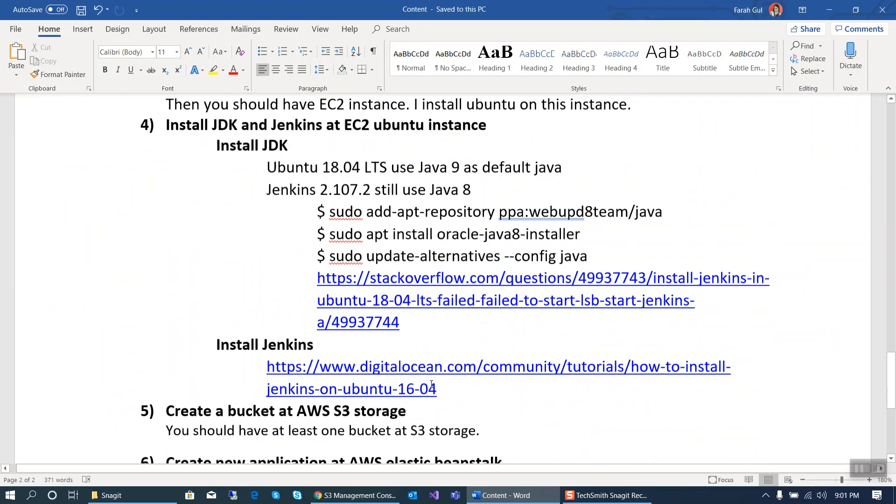
pyautogui.scroll(20, 431, 384)
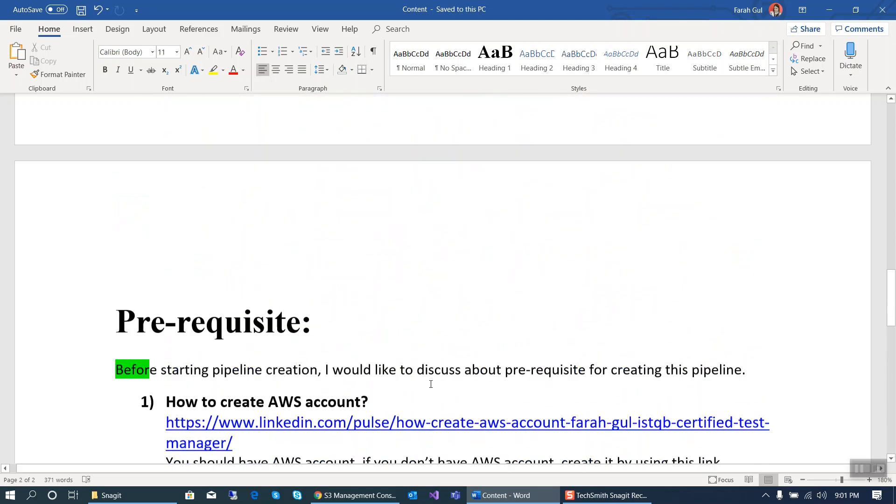
pyautogui.scroll(7, 430, 384)
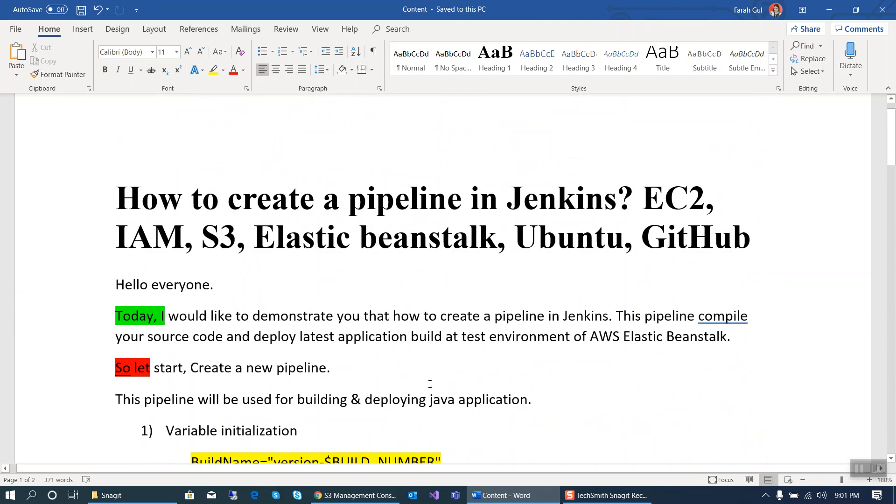
pyautogui.scroll(-4, 430, 384)
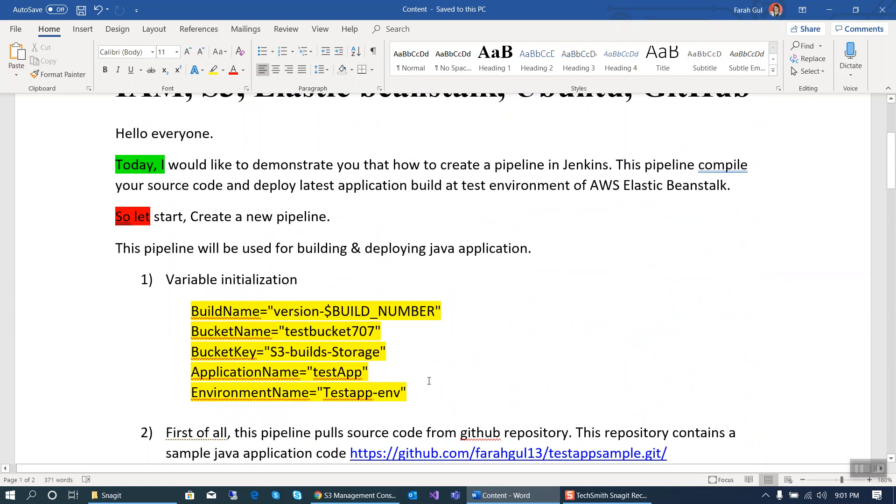
pyautogui.scroll(5, 429, 381)
pyautogui.scroll(-12, 455, 392)
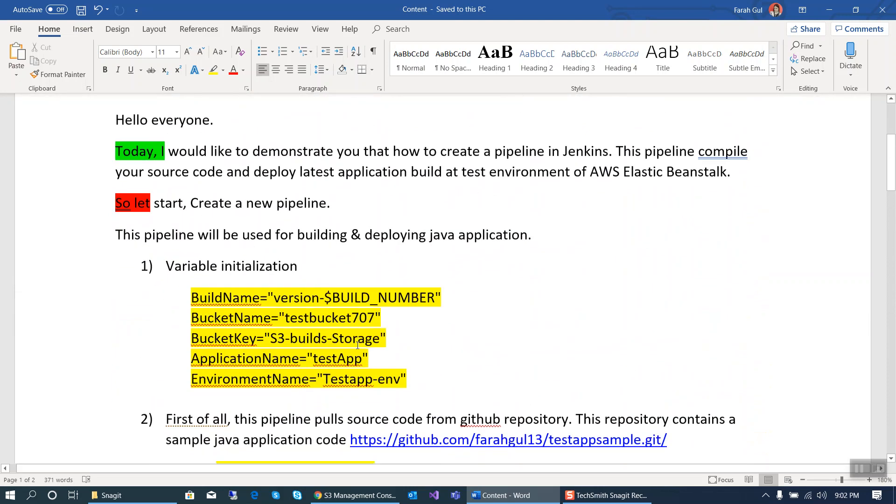
pyautogui.scroll(-20, 392, 358)
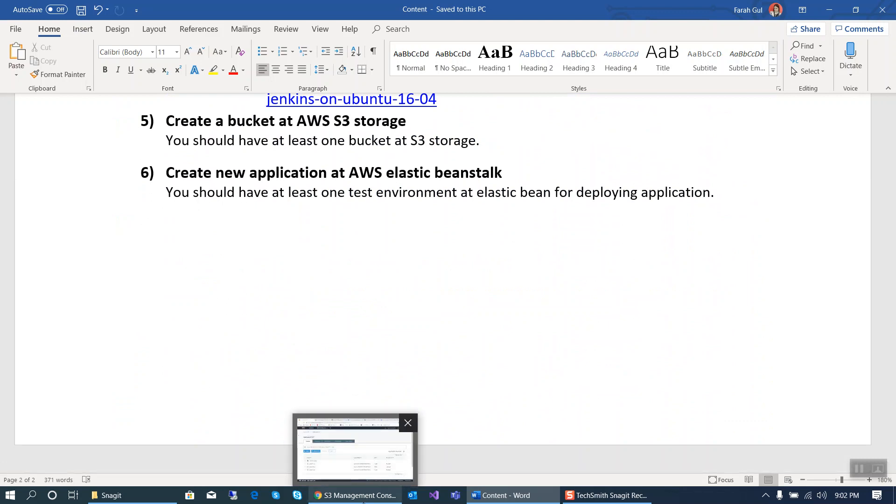
pyautogui.click(365, 497)
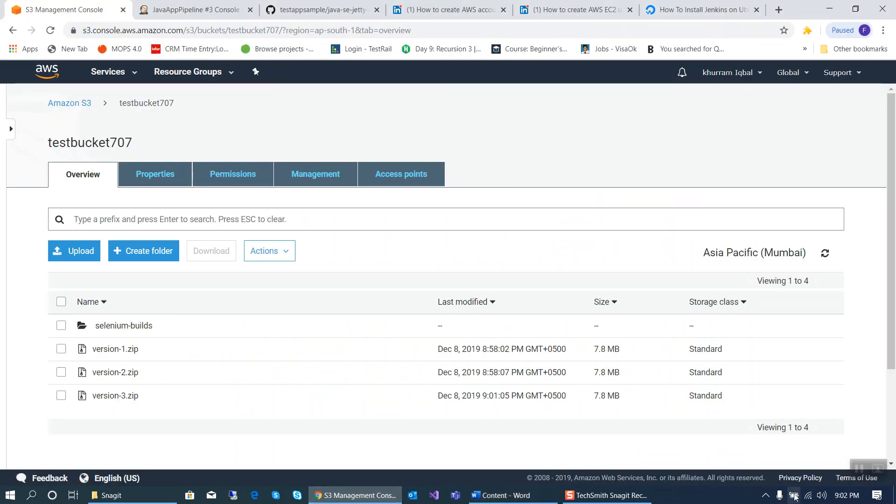